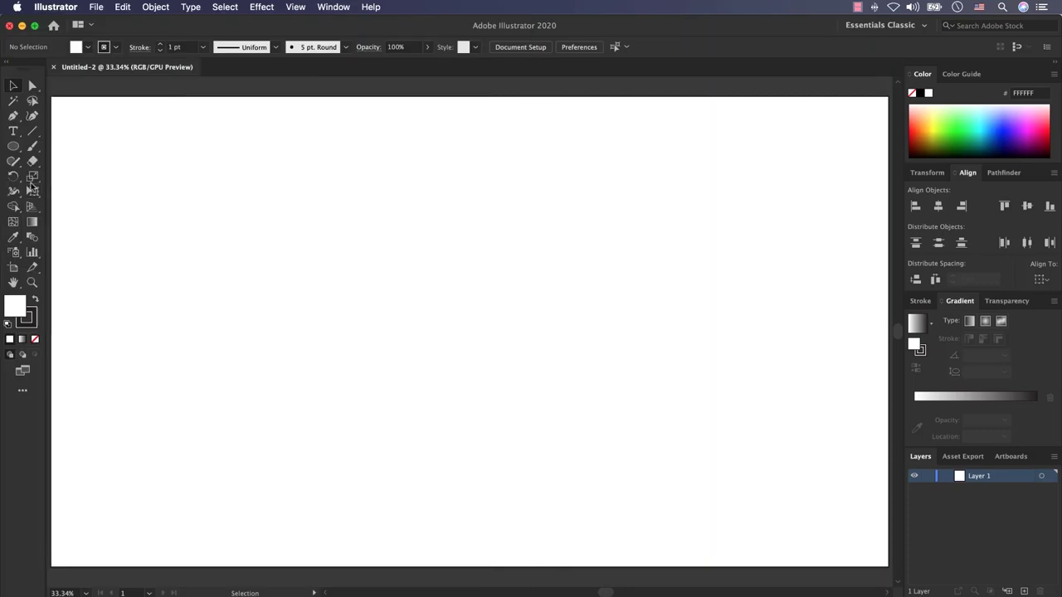
Draw a circle near the top-left and Alt-drag a copy straight down below it
{"action": "left_click", "coordinate": [13, 147]}
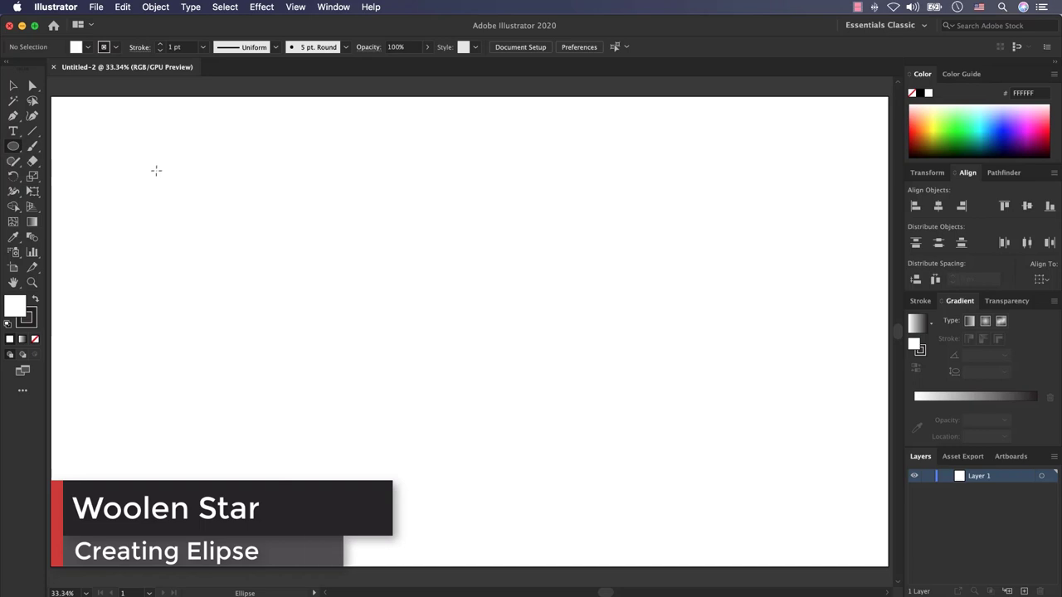
{"action": "left_click_drag", "start_coordinate": [160, 171], "coordinate": [218, 236]}
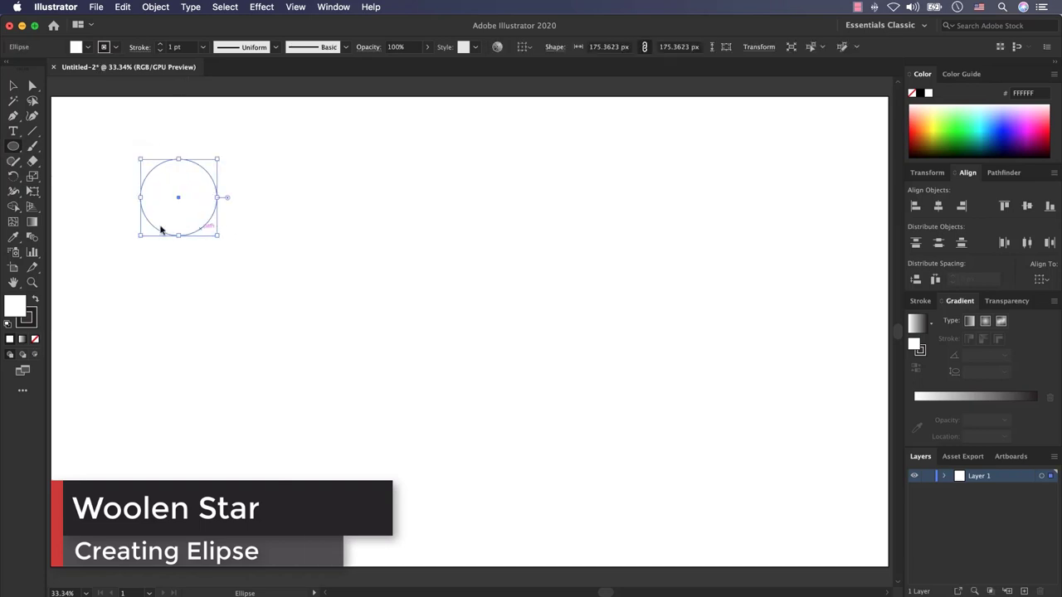
{"action": "left_click", "coordinate": [13, 86]}
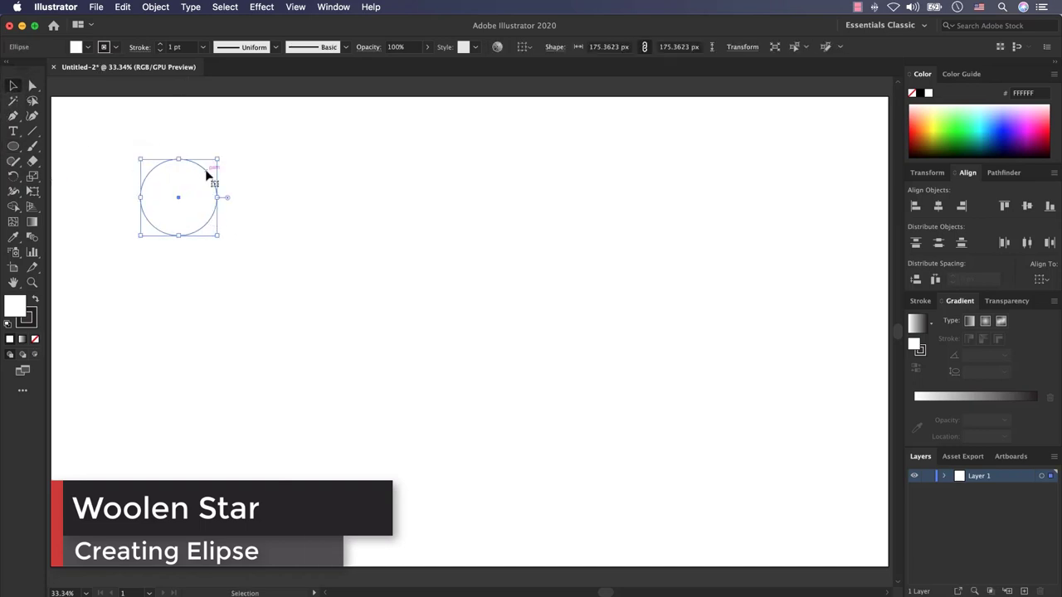
{"action": "left_click_drag", "start_coordinate": [207, 173], "coordinate": [207, 344]}
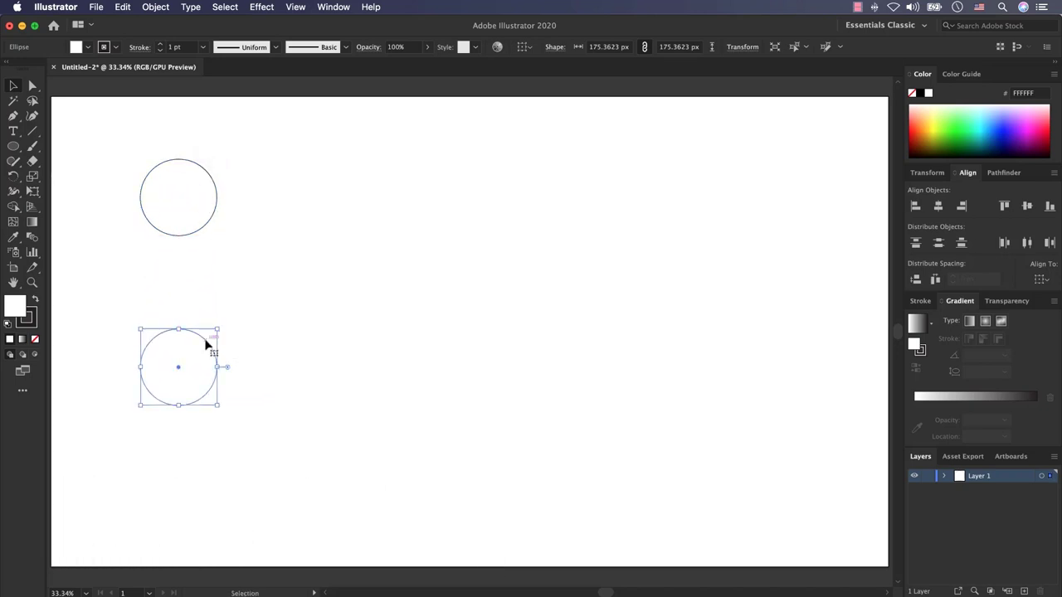
Set the upper circle's stroke to None
{"action": "left_click", "coordinate": [86, 110]}
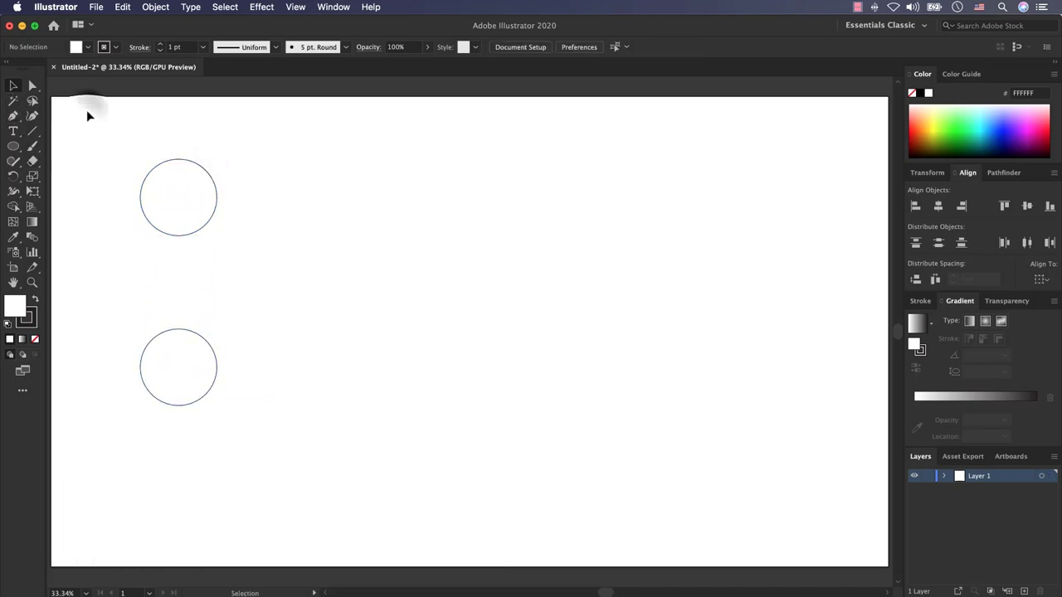
{"action": "left_click", "coordinate": [208, 174]}
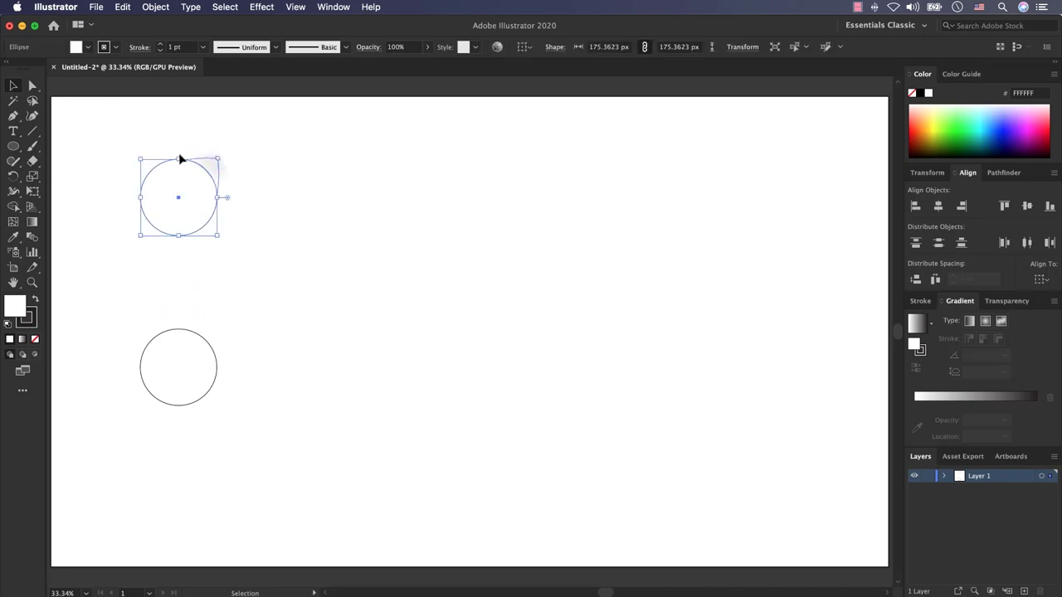
{"action": "left_click", "coordinate": [115, 46]}
{"action": "left_click", "coordinate": [8, 70]}
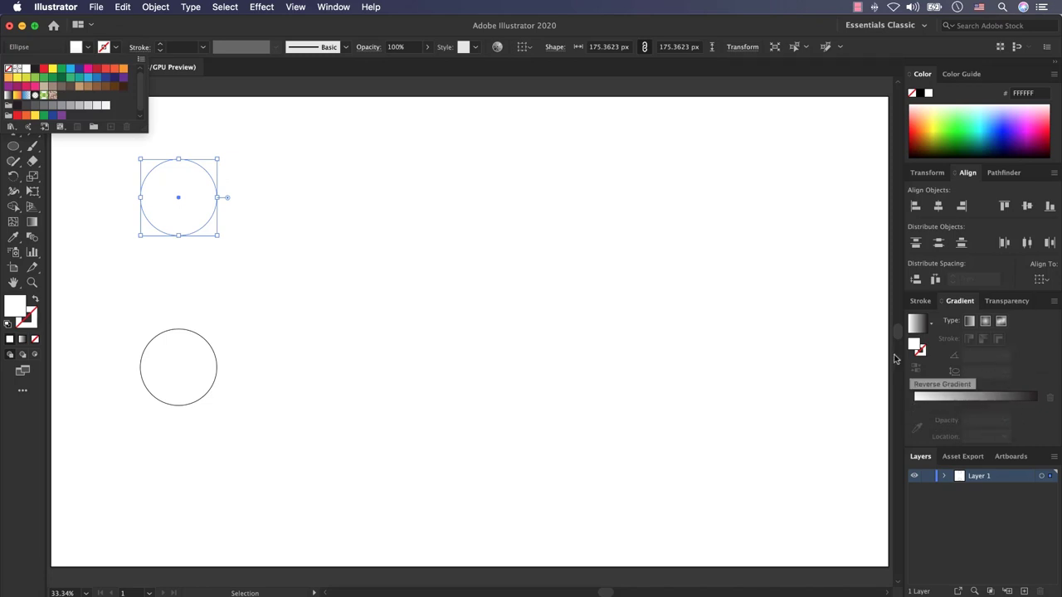
Show the Gradient panel and restore the accidentally deleted upper circle
{"action": "left_click", "coordinate": [332, 6]}
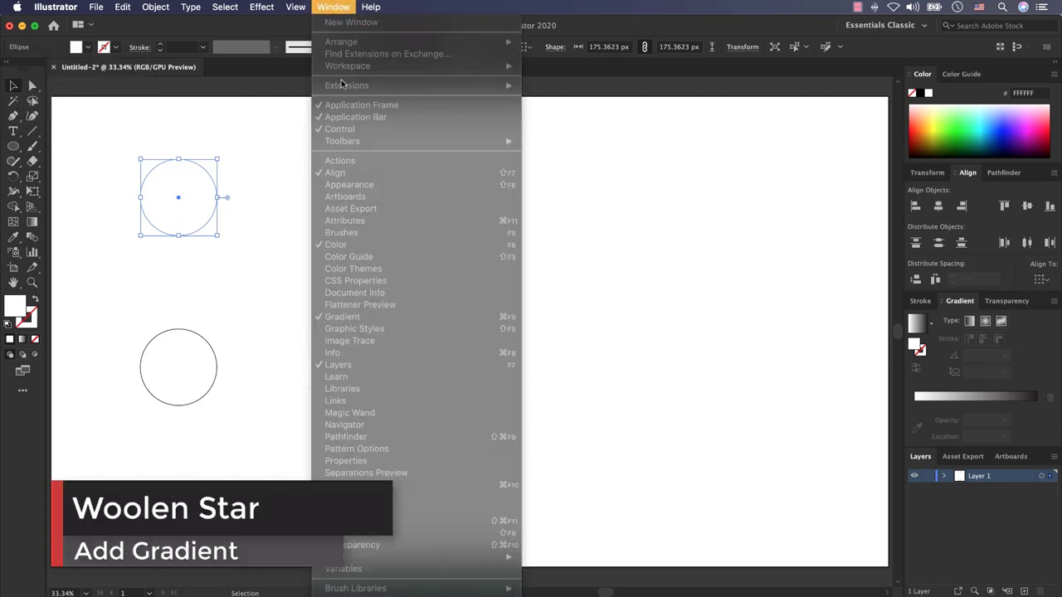
{"action": "left_click", "coordinate": [342, 317]}
{"action": "key", "text": "Delete"}
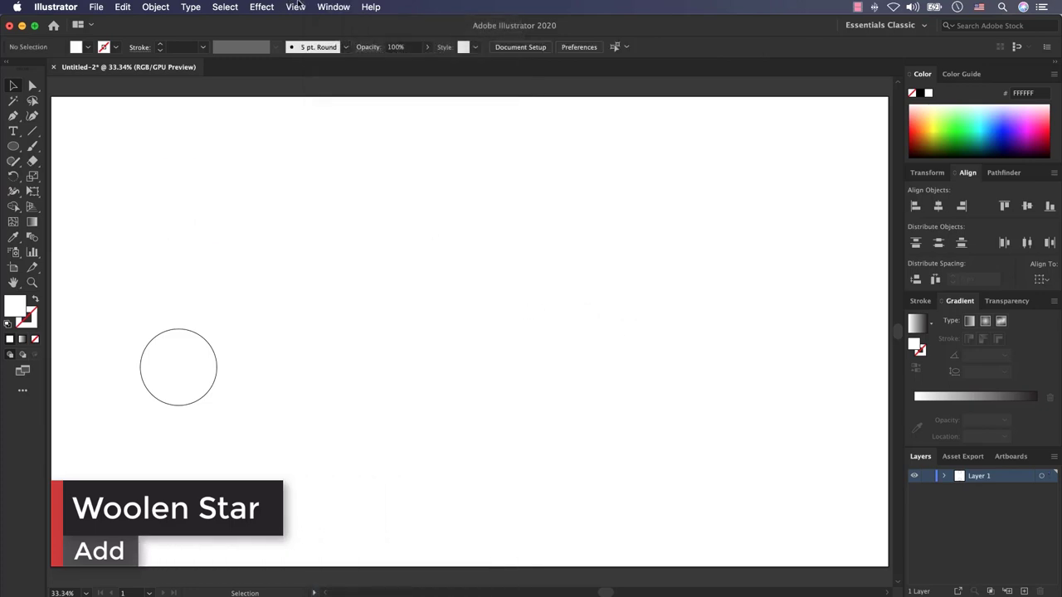
{"action": "left_click", "coordinate": [332, 7]}
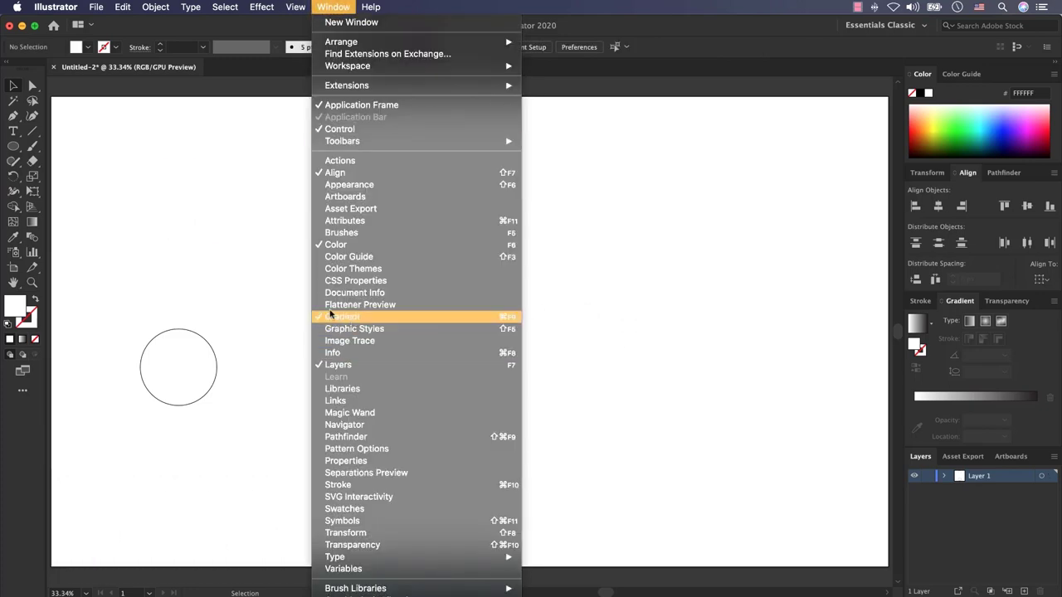
{"action": "left_click", "coordinate": [332, 316]}
{"action": "key", "text": "super+z"}
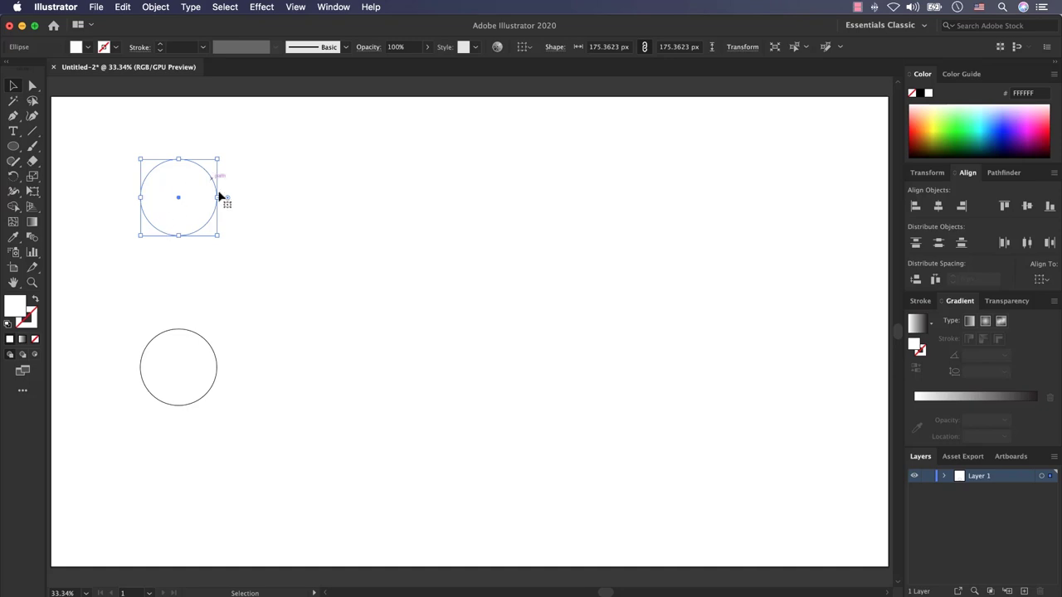
Fill the upper circle with a default gradient at a 90° angle, reversed
{"action": "left_click", "coordinate": [916, 409]}
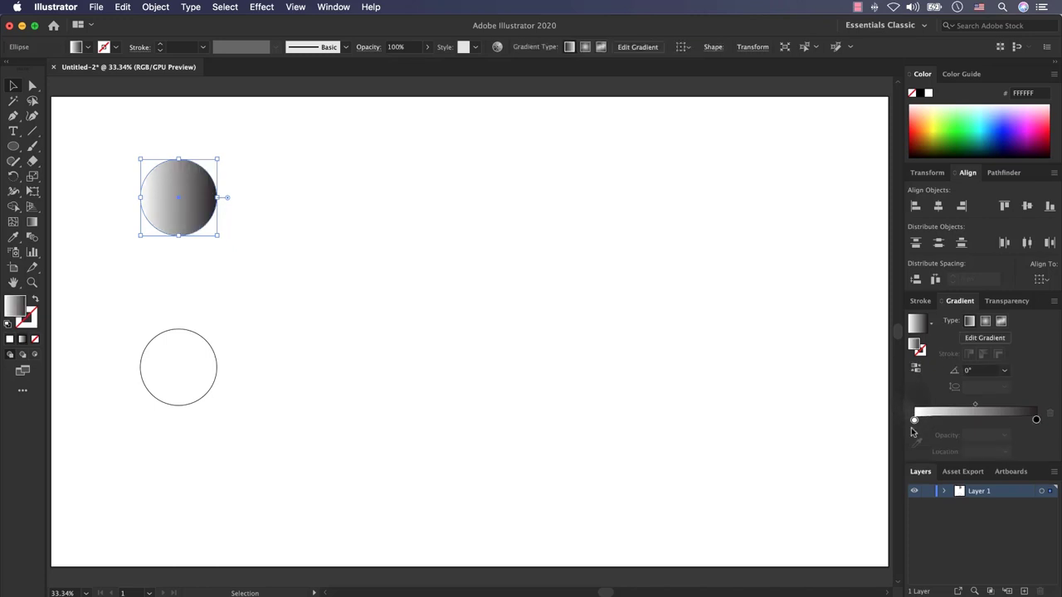
{"action": "left_click", "coordinate": [1003, 373]}
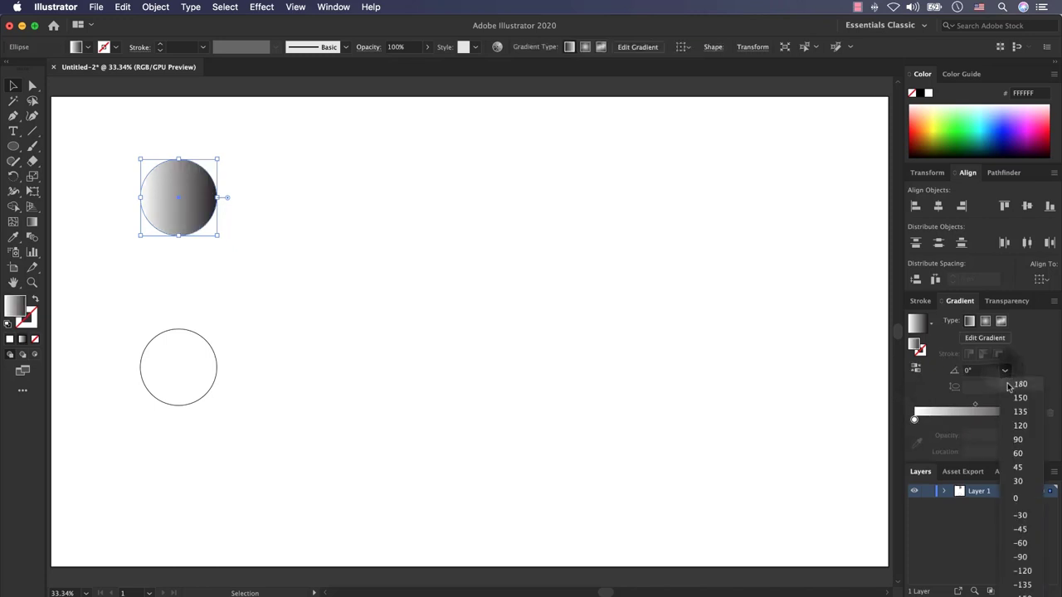
{"action": "left_click", "coordinate": [1018, 440]}
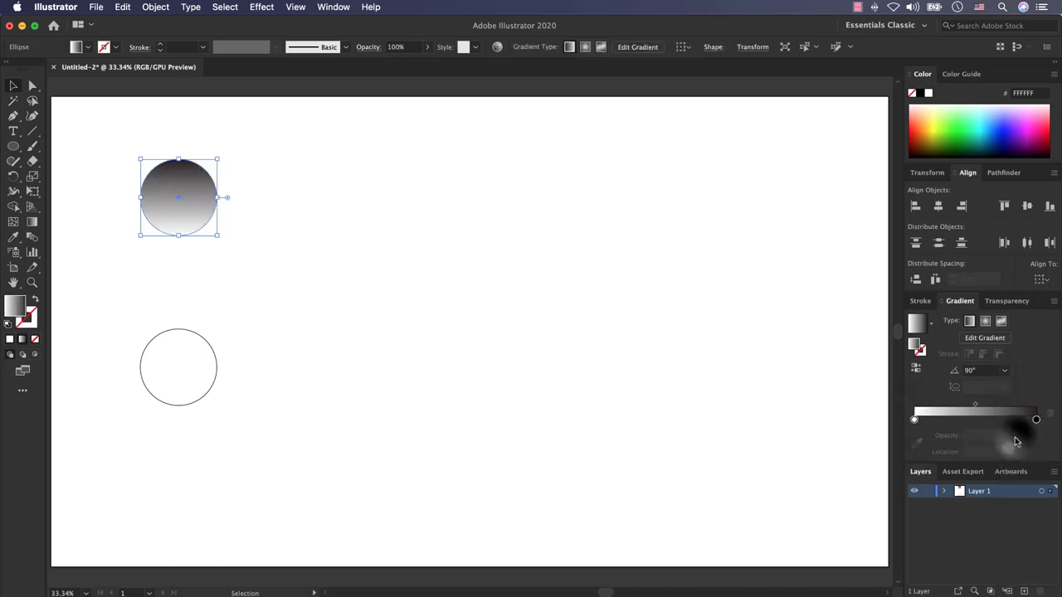
{"action": "left_click", "coordinate": [916, 368]}
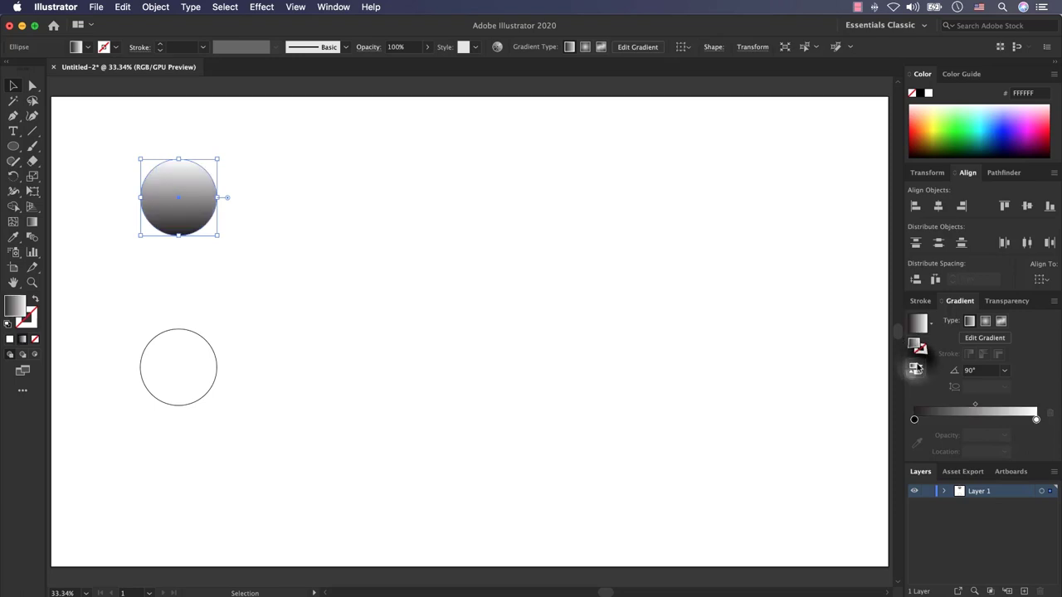
Recolour the gradient stops to orange and dark maroon (391E2D)
{"action": "double_click", "coordinate": [915, 420]}
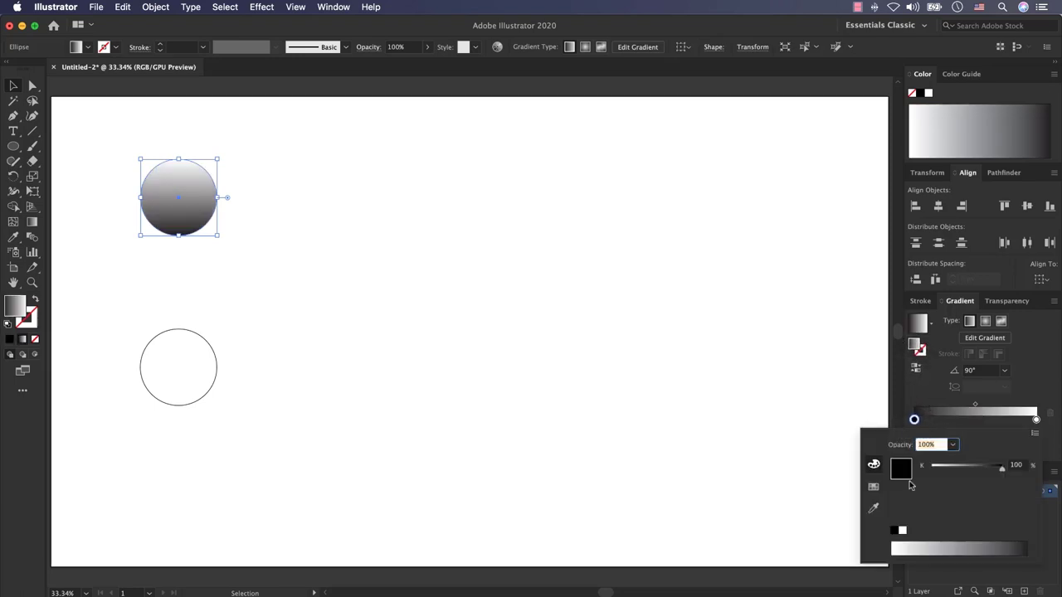
{"action": "left_click", "coordinate": [875, 488]}
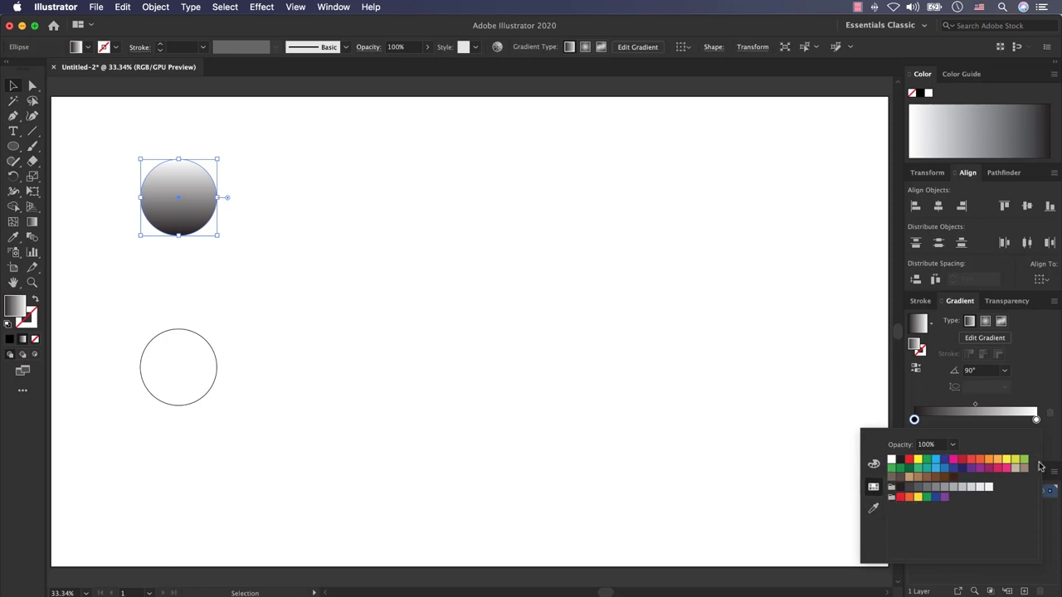
{"action": "left_click", "coordinate": [962, 460]}
{"action": "left_click", "coordinate": [1036, 420]}
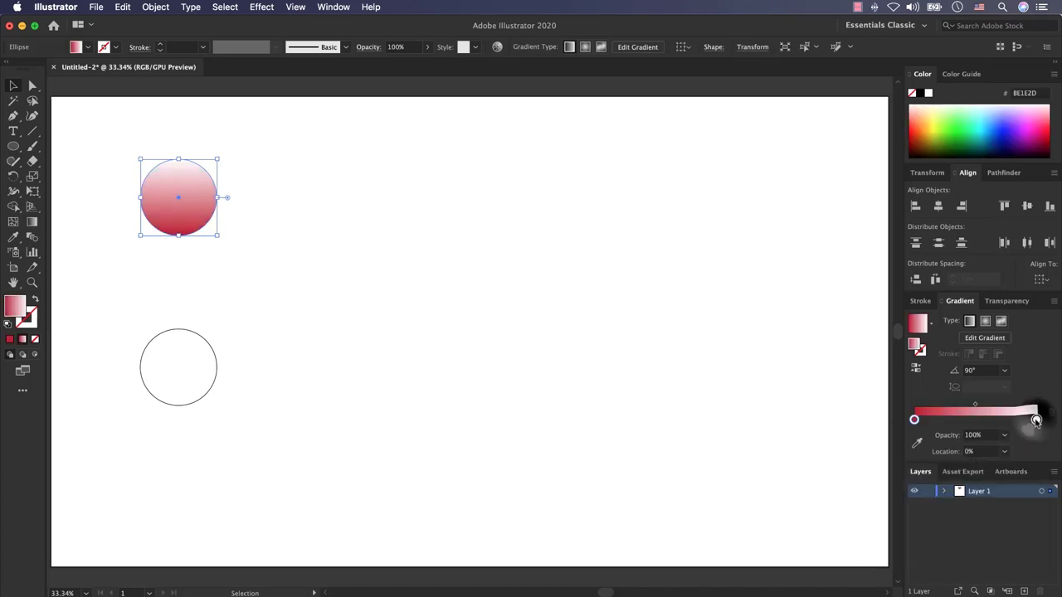
{"action": "double_click", "coordinate": [1035, 419]}
{"action": "left_click", "coordinate": [998, 459]}
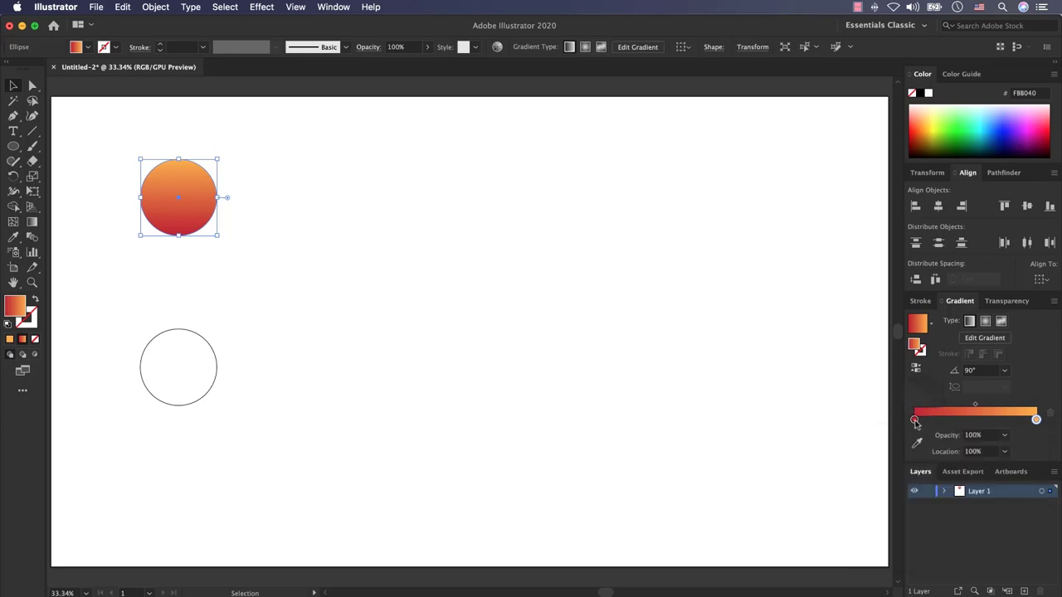
{"action": "double_click", "coordinate": [914, 420]}
{"action": "left_click", "coordinate": [873, 465]}
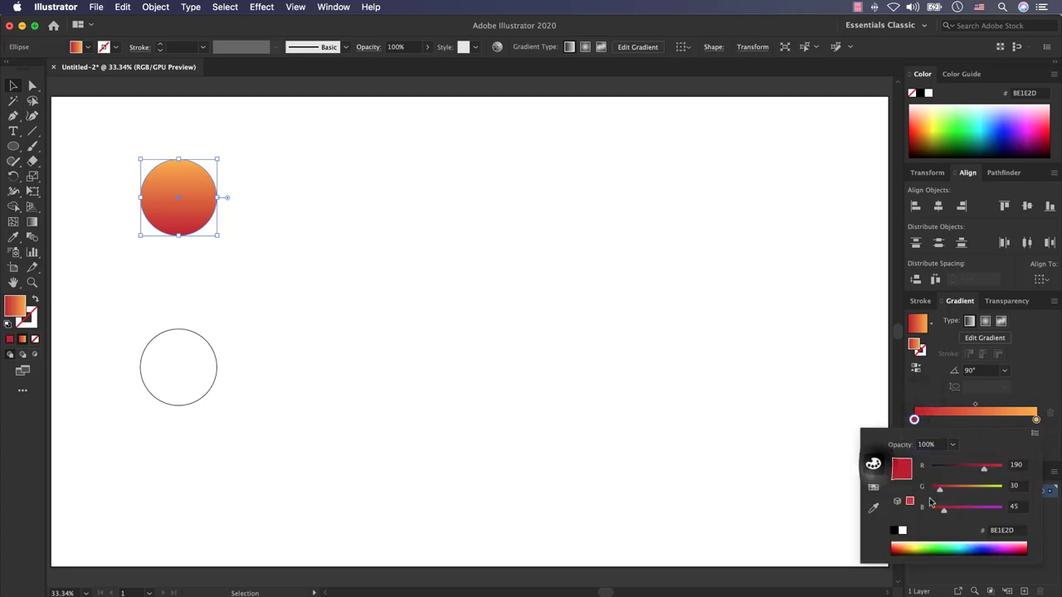
{"action": "left_click_drag", "start_coordinate": [984, 469], "coordinate": [946, 472]}
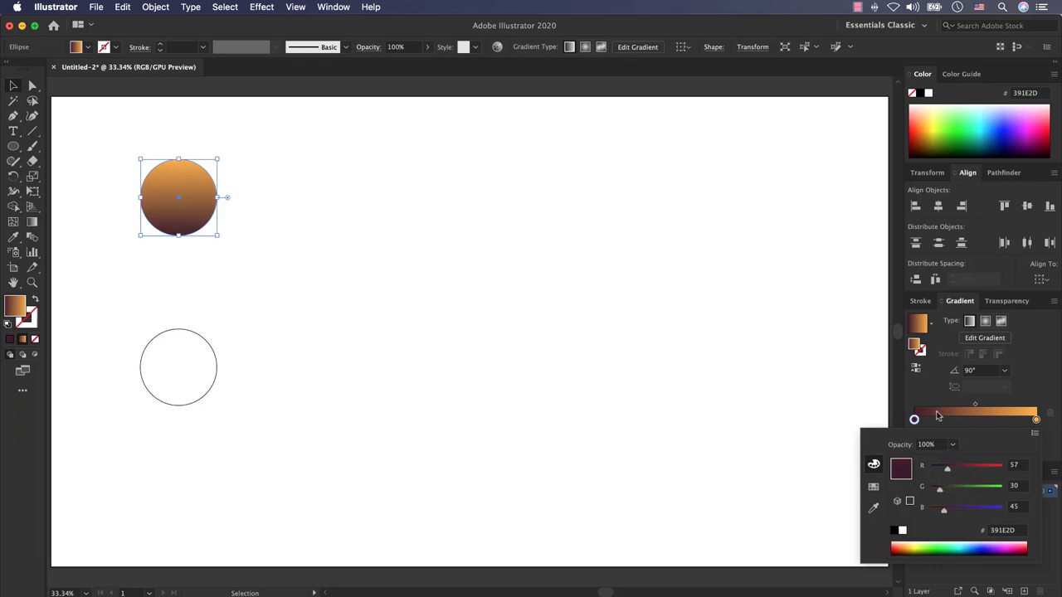
Remove the lower circle's outline and give it the orange-maroon gradient
{"action": "left_click", "coordinate": [315, 345]}
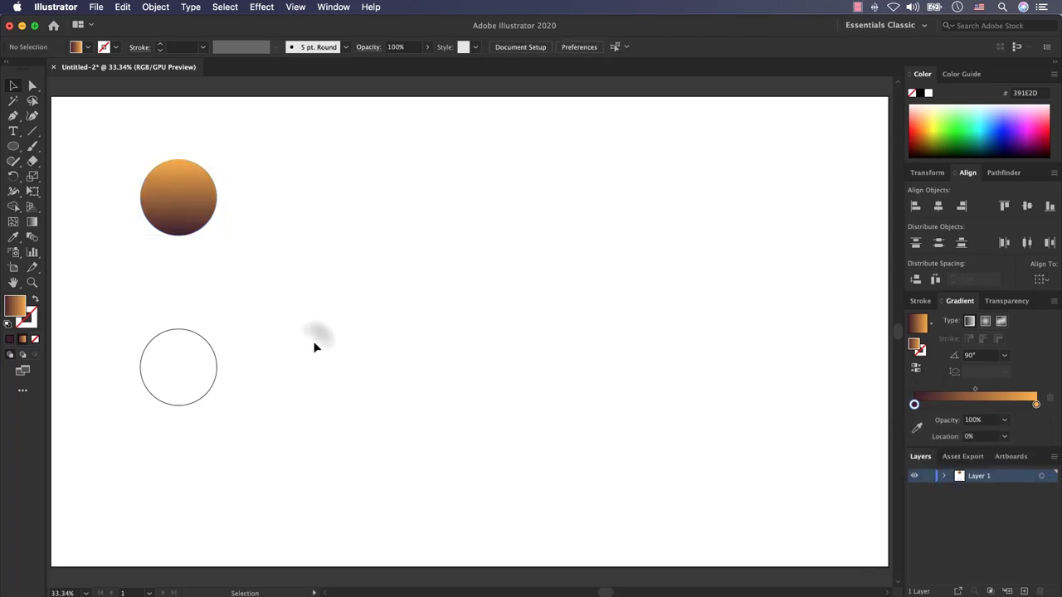
{"action": "left_click", "coordinate": [214, 355]}
{"action": "left_click", "coordinate": [116, 48]}
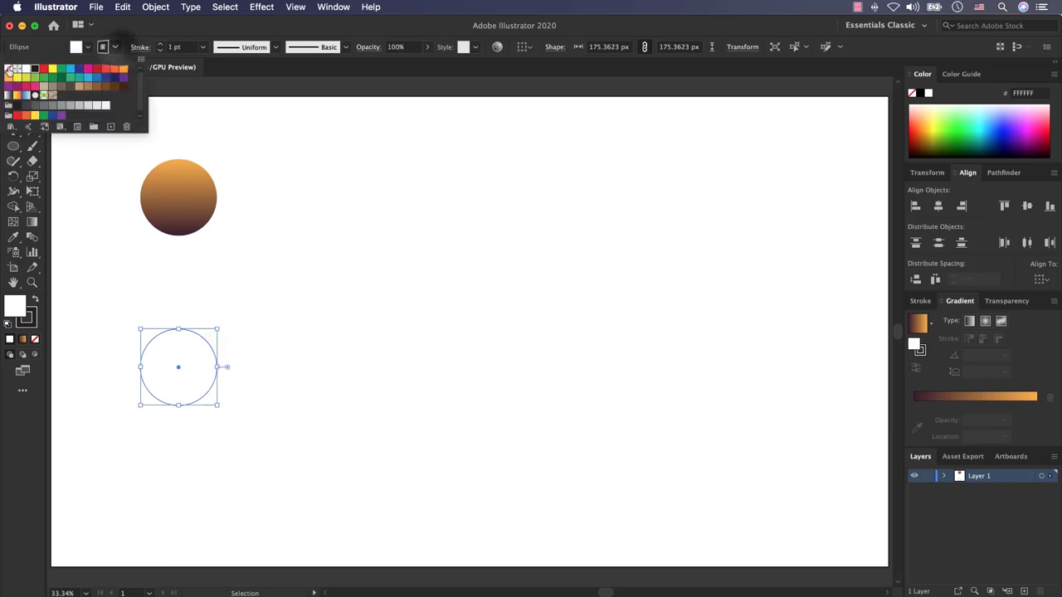
{"action": "left_click", "coordinate": [8, 69]}
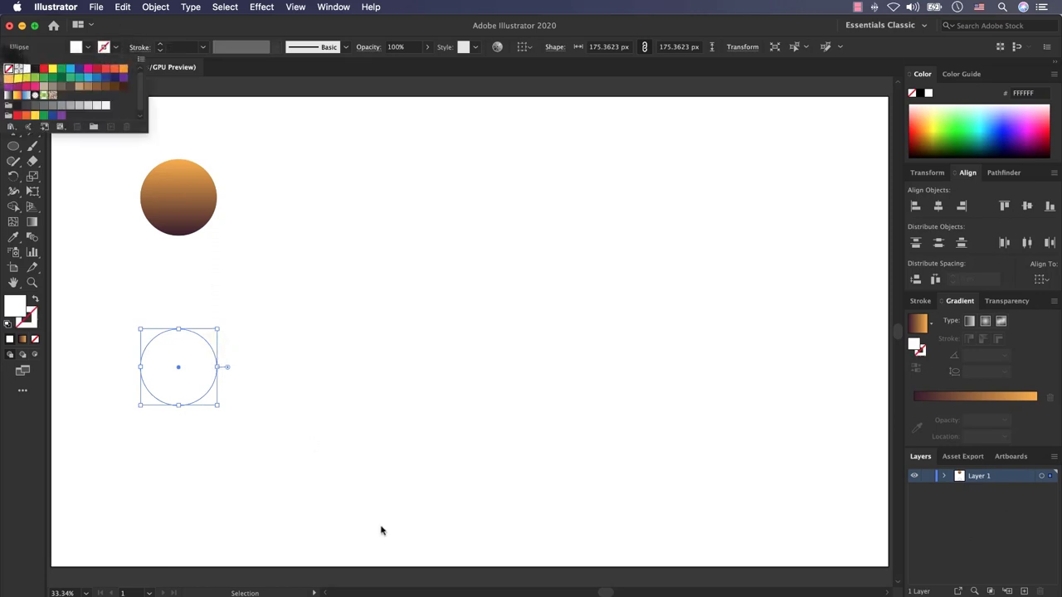
{"action": "left_click", "coordinate": [913, 405]}
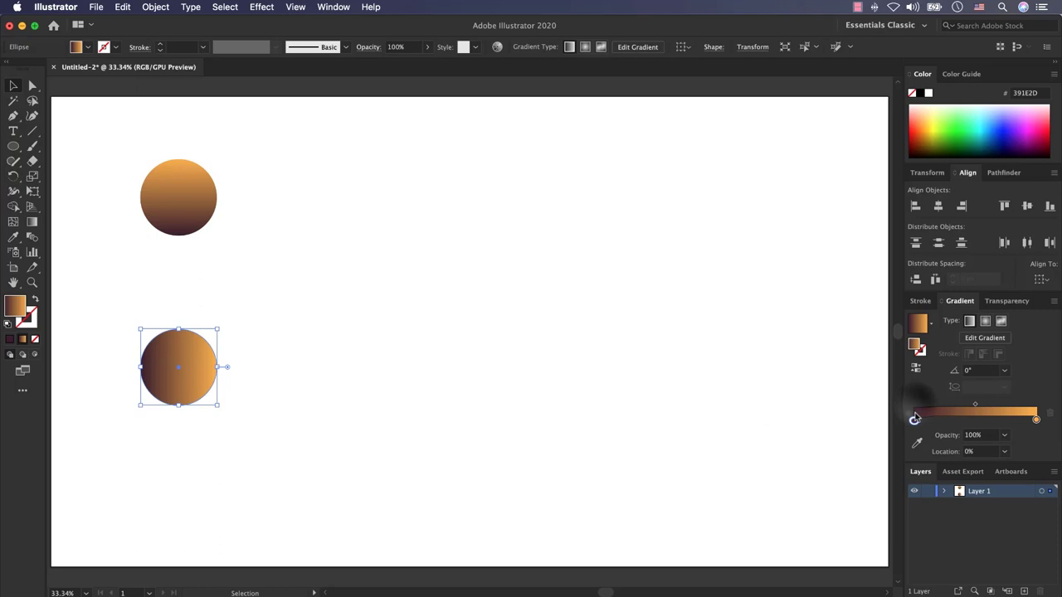
{"action": "left_click", "coordinate": [914, 421]}
Turn the lower circle's right gradient stop red and set its angle to 90°
{"action": "double_click", "coordinate": [1035, 420]}
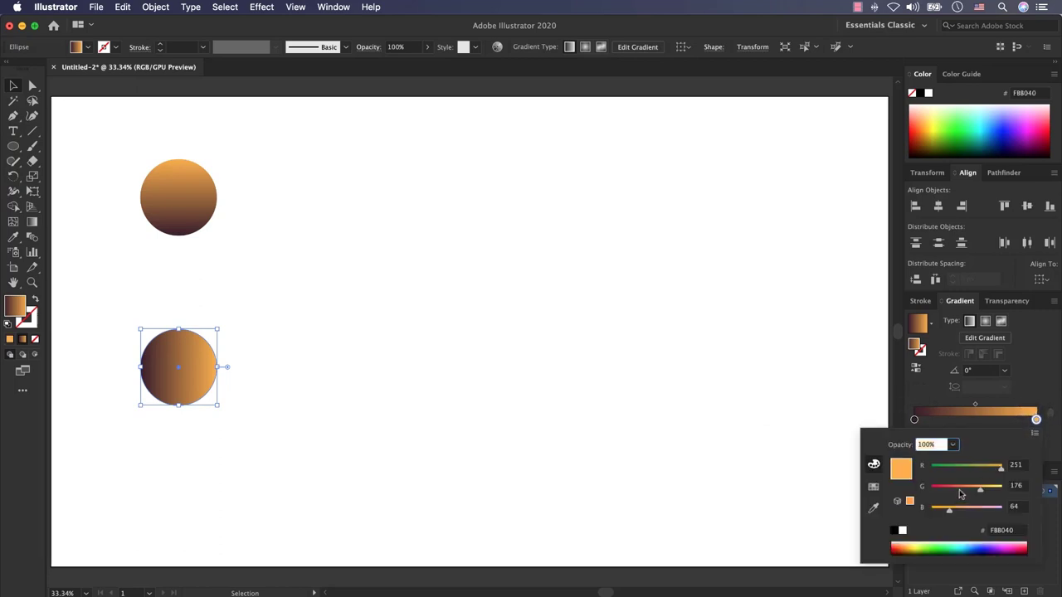
{"action": "left_click_drag", "start_coordinate": [977, 487], "coordinate": [955, 491]}
{"action": "left_click", "coordinate": [935, 385]}
{"action": "left_click", "coordinate": [1004, 370]}
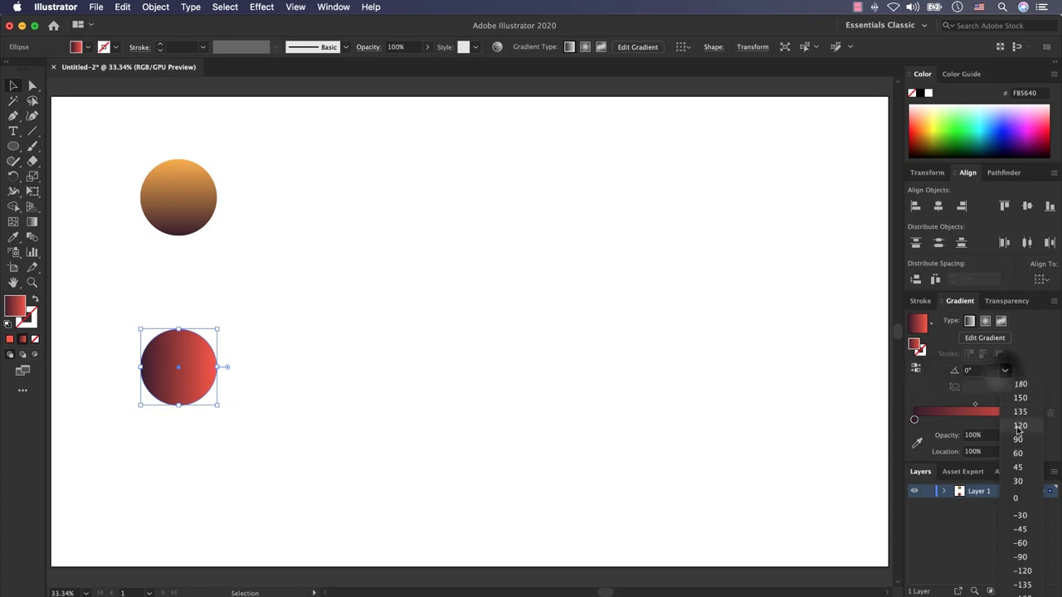
{"action": "left_click", "coordinate": [1003, 437]}
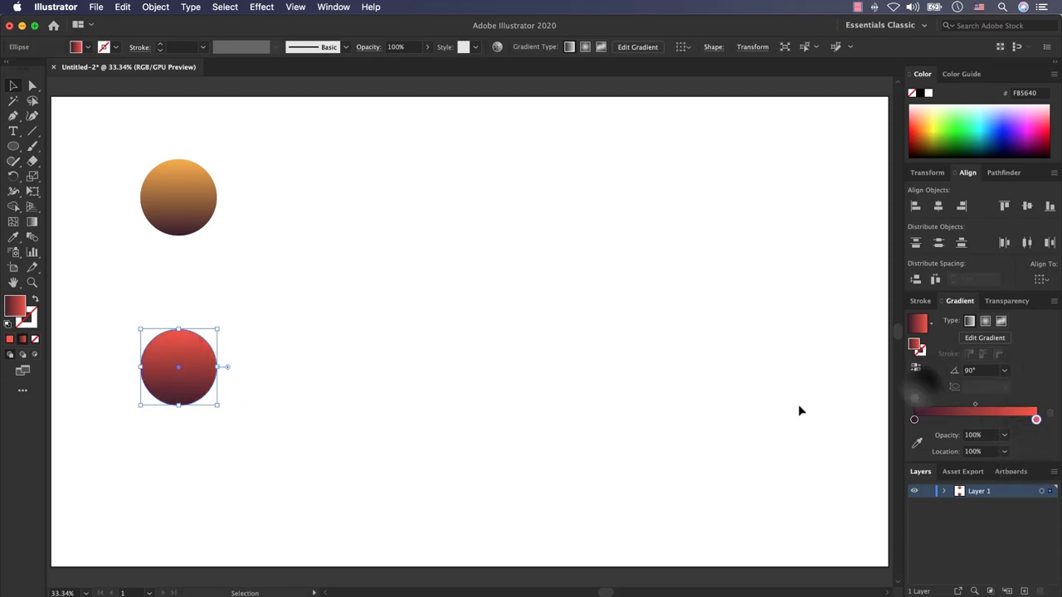
{"action": "left_click", "coordinate": [508, 342]}
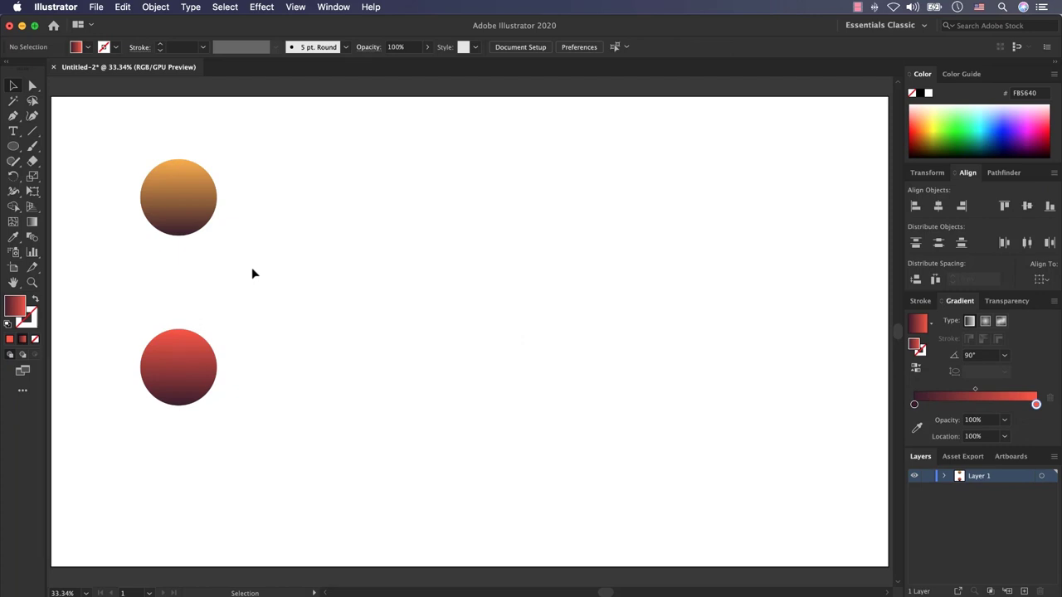
Set the top circle's gradient end to yellow FBDE40 and the bottom's to orange FB8F40
{"action": "left_click", "coordinate": [179, 188]}
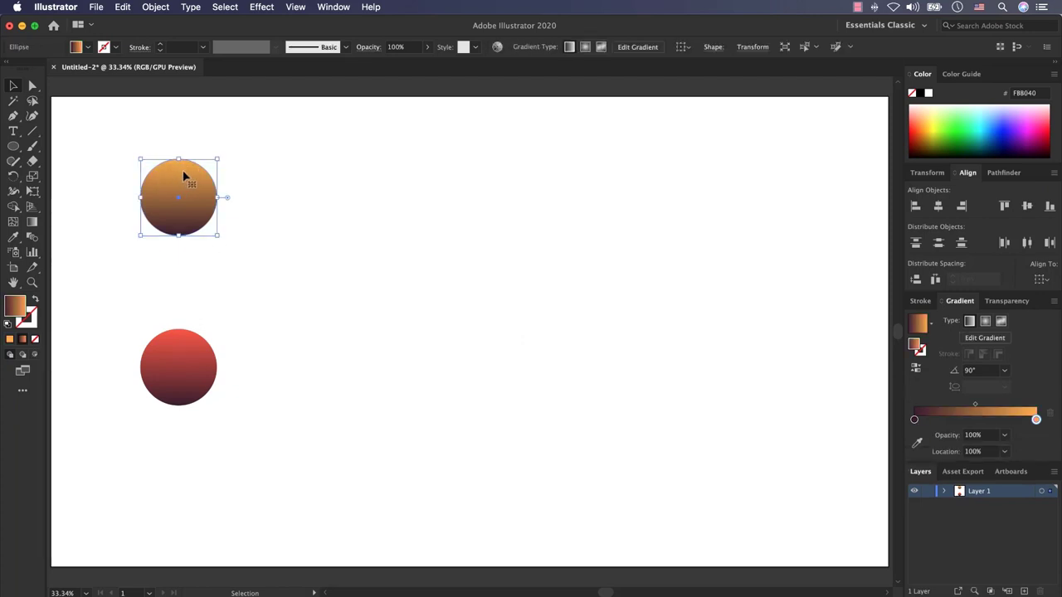
{"action": "double_click", "coordinate": [1036, 421]}
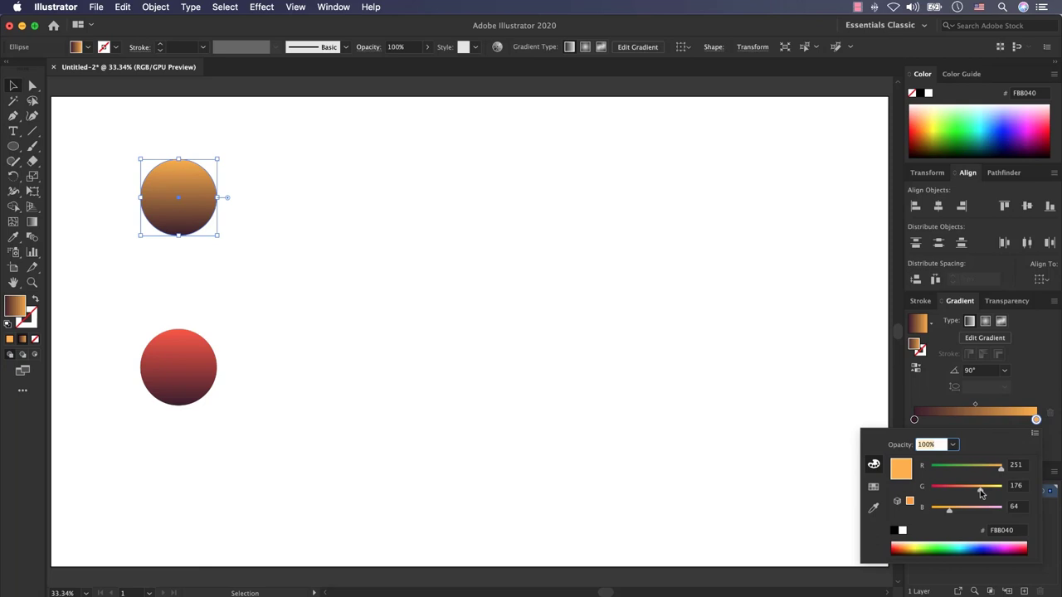
{"action": "left_click_drag", "start_coordinate": [983, 491], "coordinate": [994, 493]}
{"action": "left_click", "coordinate": [401, 330]}
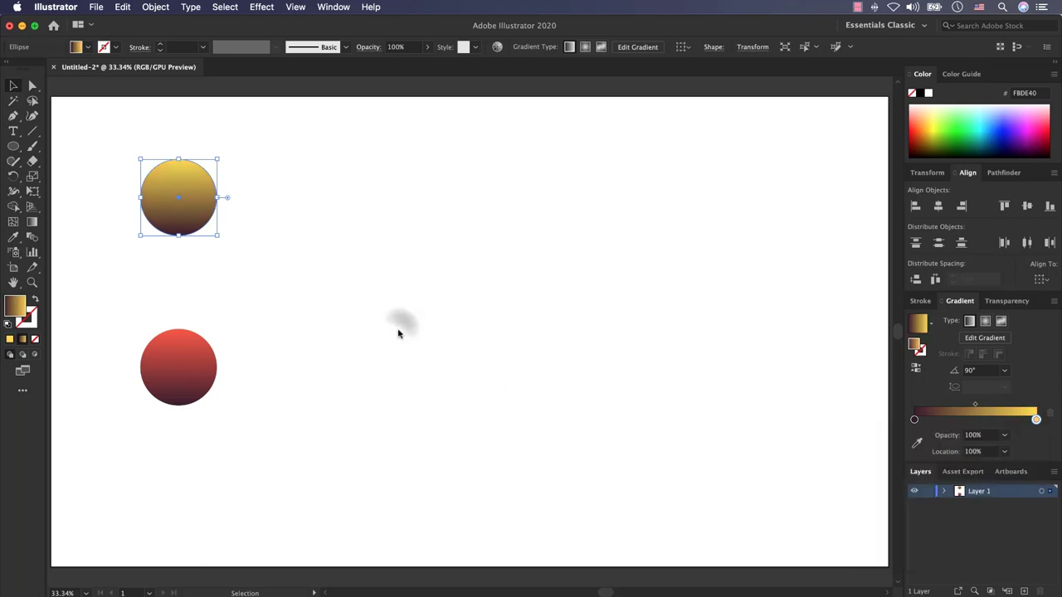
{"action": "left_click", "coordinate": [200, 357]}
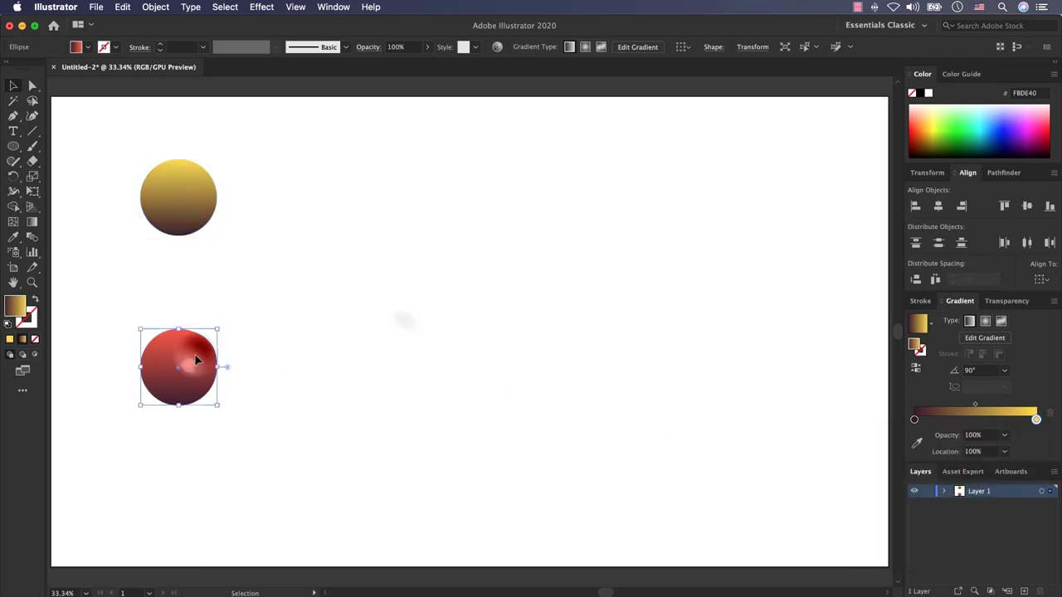
{"action": "double_click", "coordinate": [1036, 421]}
{"action": "left_click_drag", "start_coordinate": [966, 491], "coordinate": [979, 491]}
{"action": "left_click", "coordinate": [593, 368]}
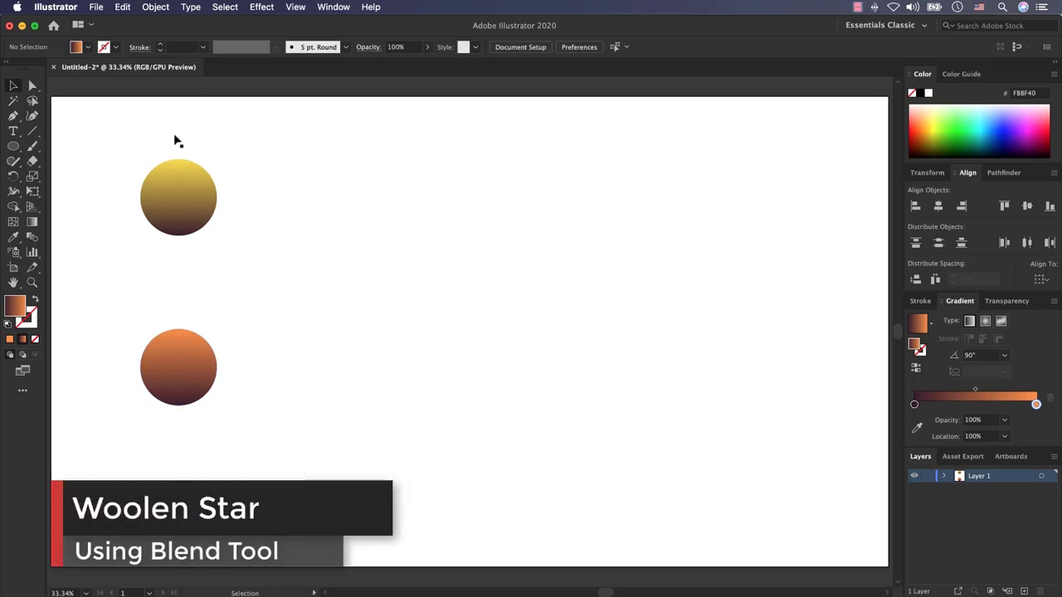
Select both circles and set Blend Options to Specified Steps 300, aligned to page
{"action": "left_click", "coordinate": [294, 147]}
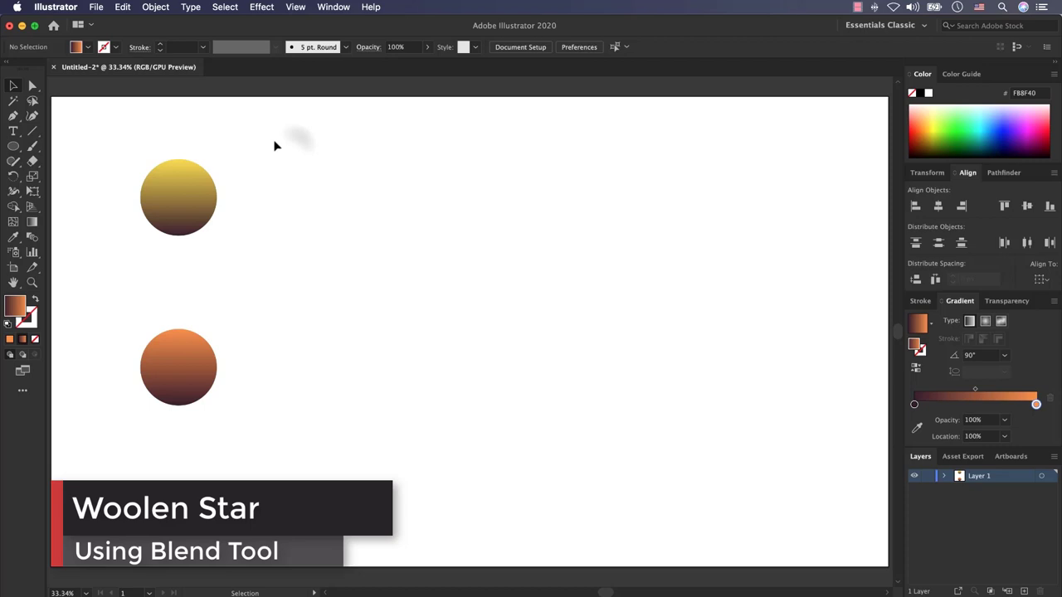
{"action": "left_click_drag", "start_coordinate": [273, 137], "coordinate": [153, 382]}
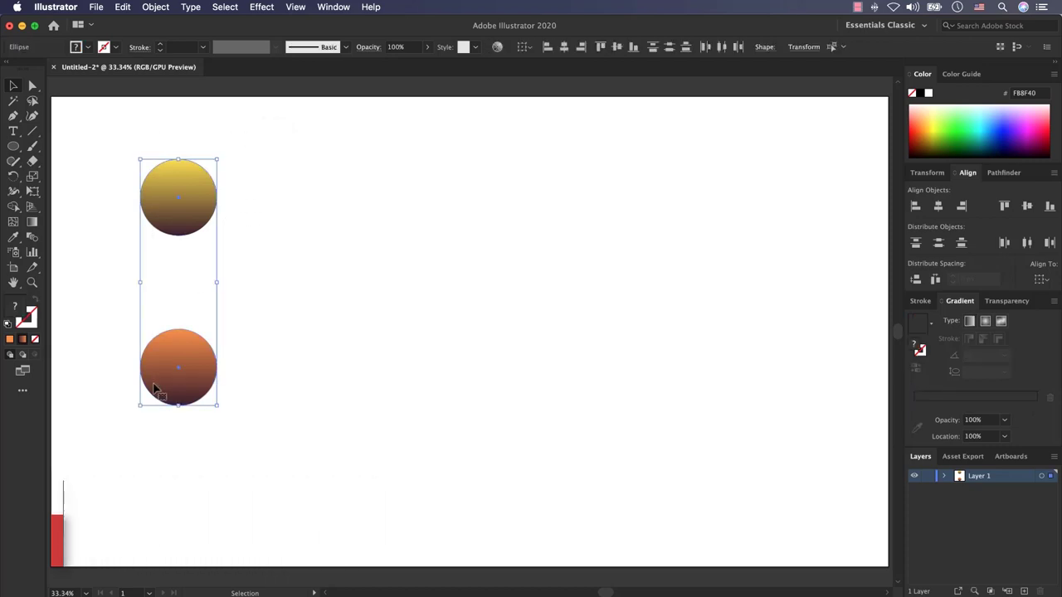
{"action": "left_click", "coordinate": [155, 6]}
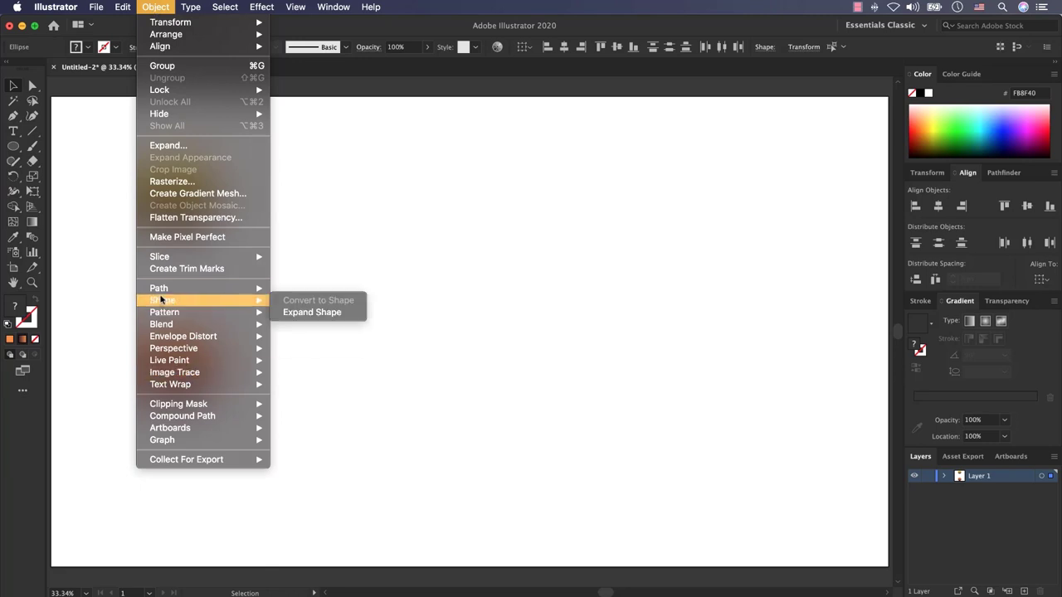
{"action": "mouse_move", "coordinate": [157, 325]}
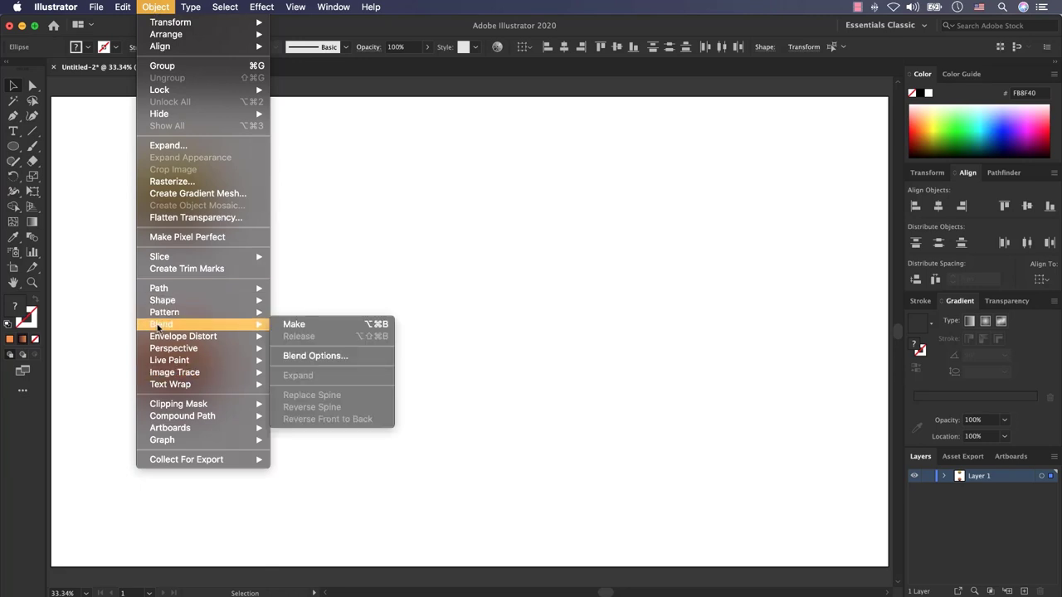
{"action": "left_click", "coordinate": [304, 361]}
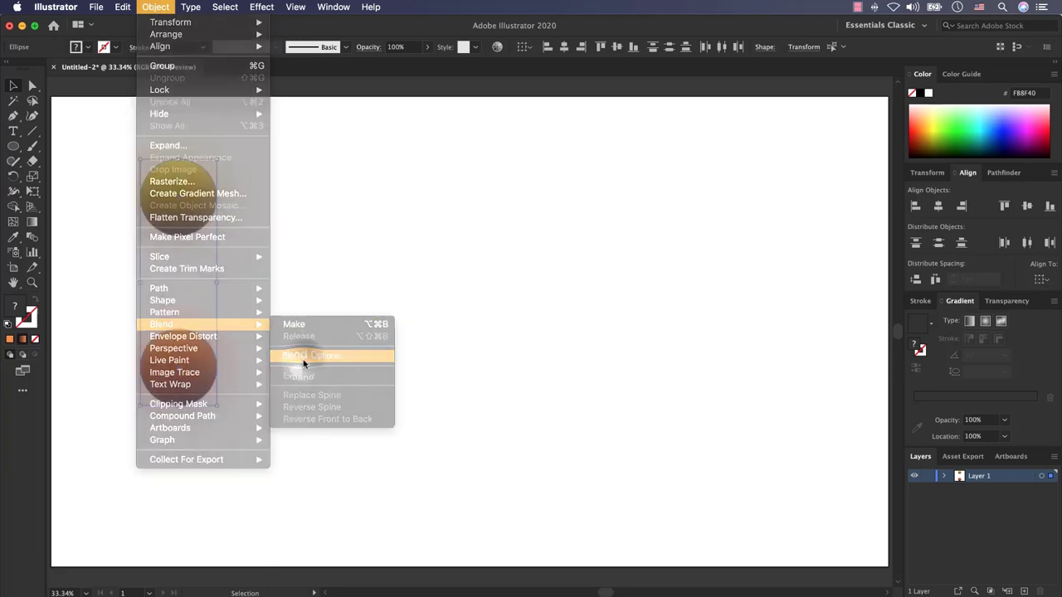
{"action": "left_click", "coordinate": [102, 109]}
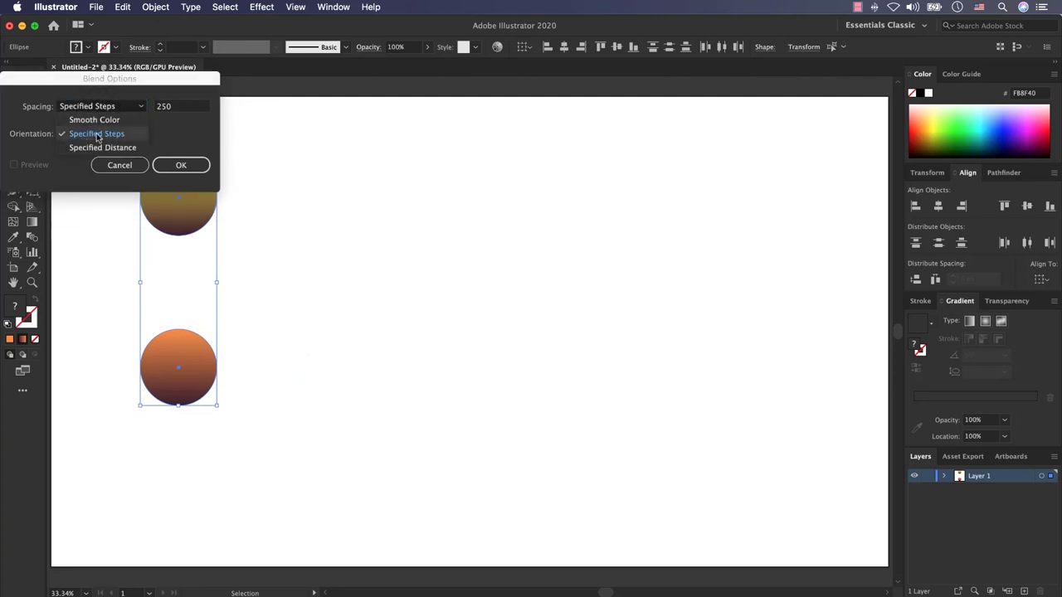
{"action": "left_click", "coordinate": [120, 134]}
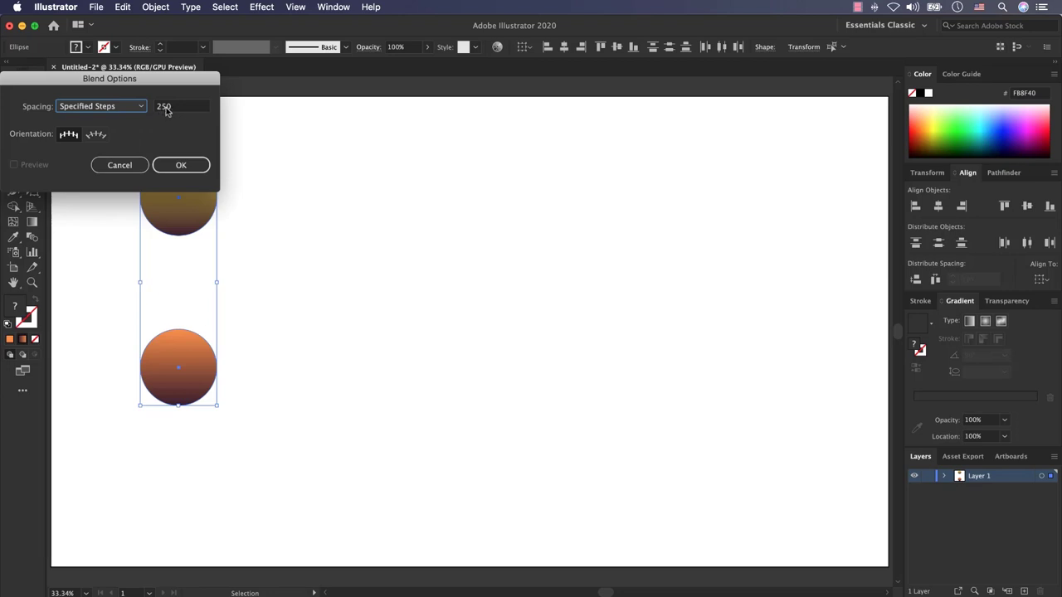
{"action": "double_click", "coordinate": [165, 108]}
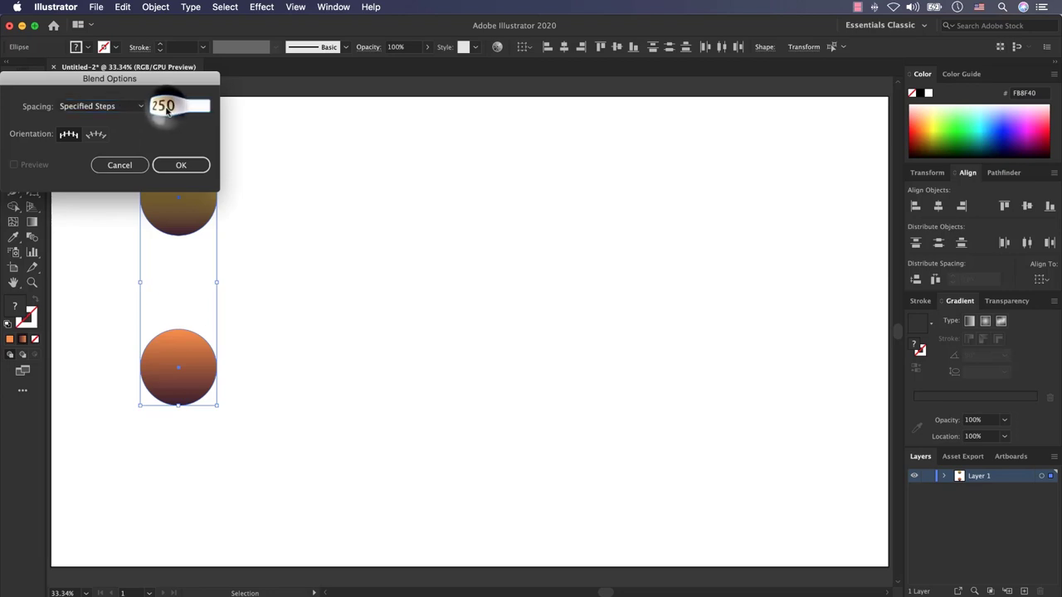
{"action": "type", "text": "300"}
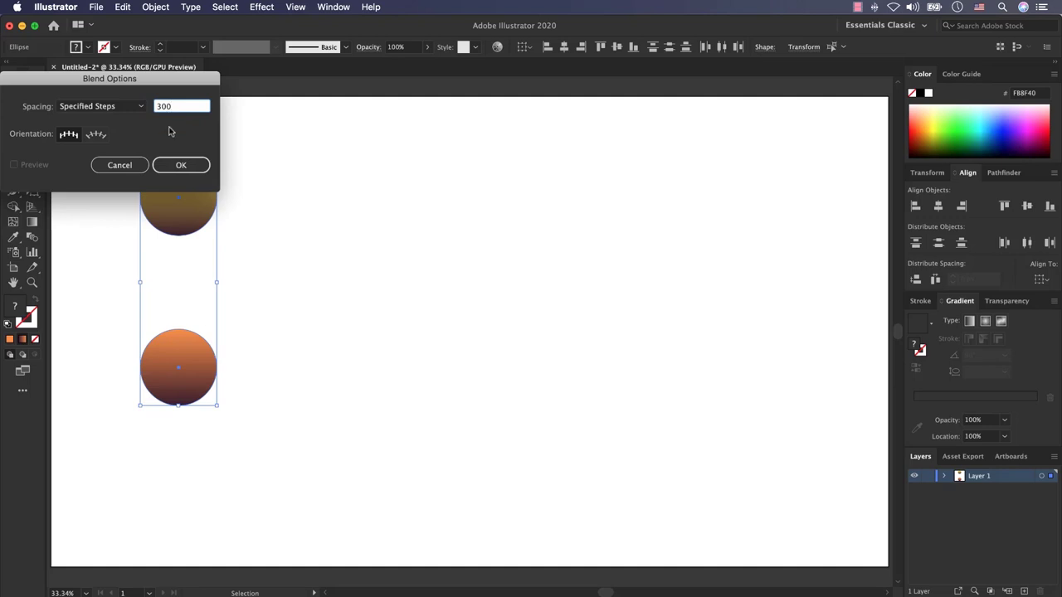
{"action": "left_click", "coordinate": [169, 131]}
{"action": "left_click", "coordinate": [66, 137]}
{"action": "left_click", "coordinate": [178, 166]}
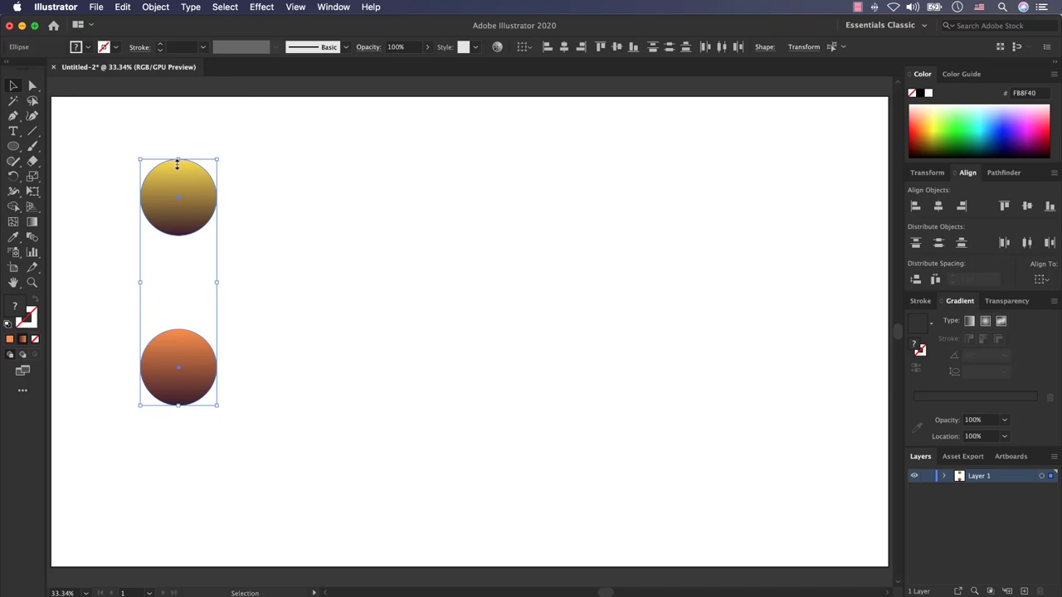
Blend the two gradient circles together with Ctrl+Alt+B
{"action": "left_click", "coordinate": [156, 6]}
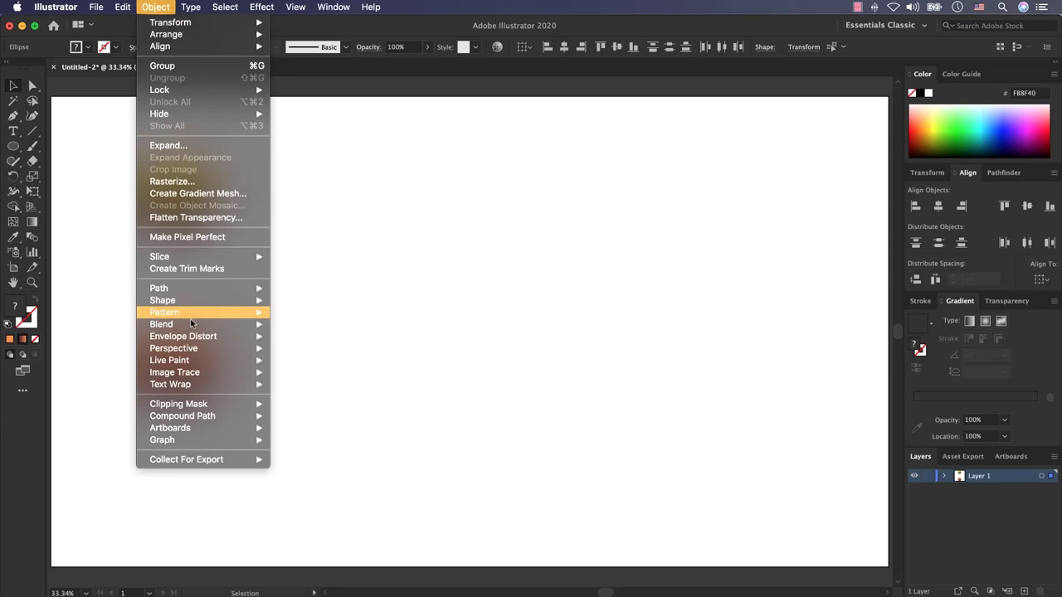
{"action": "mouse_move", "coordinate": [182, 324]}
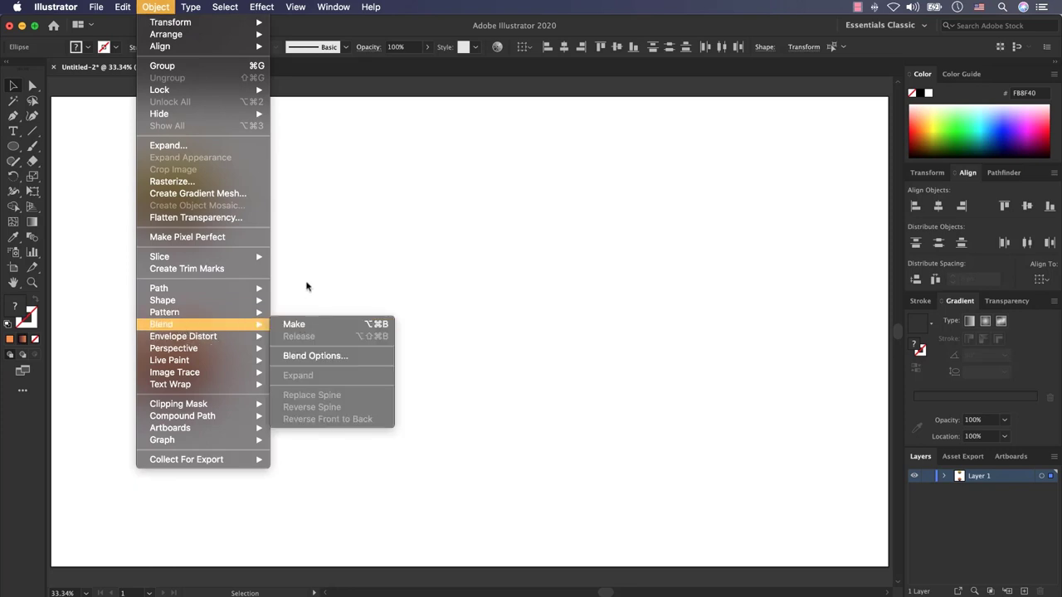
{"action": "key", "text": "ctrl+alt+b"}
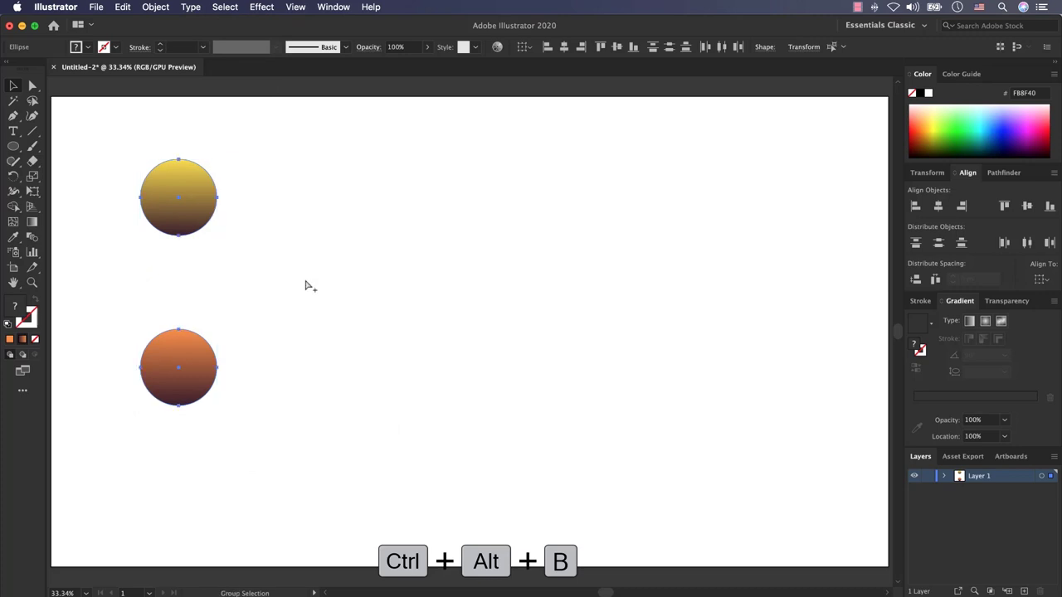
Move the blended pill to the top-left corner and scale it down
{"action": "left_click", "coordinate": [124, 207]}
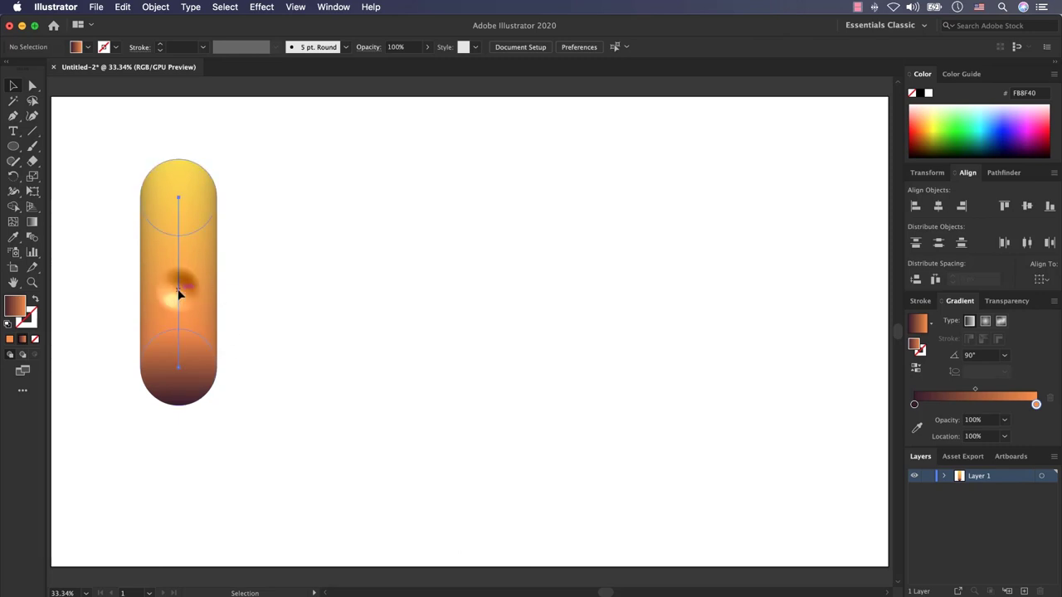
{"action": "left_click_drag", "start_coordinate": [178, 294], "coordinate": [113, 252]}
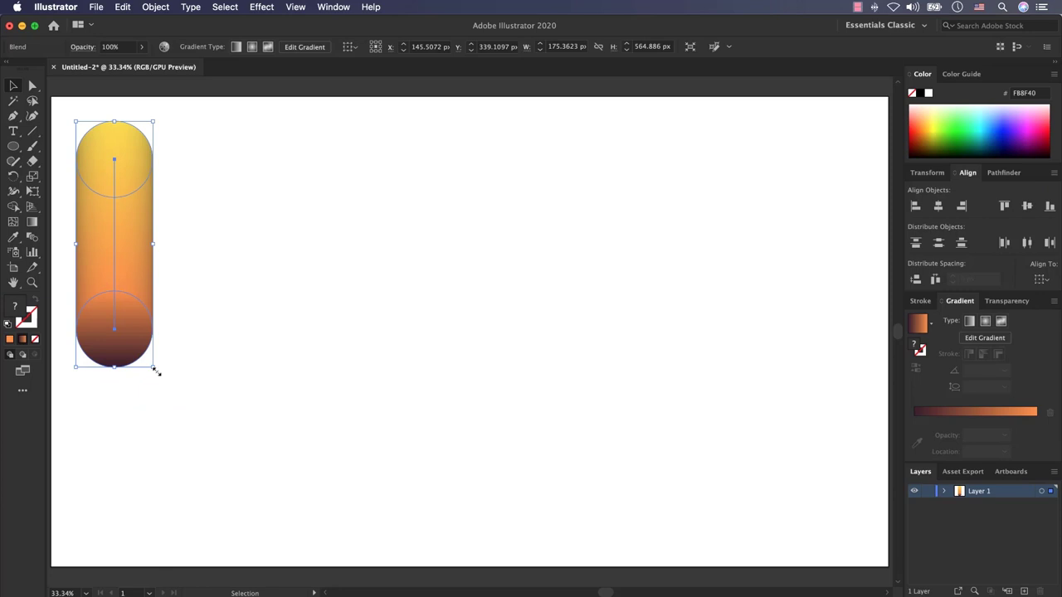
{"action": "left_click_drag", "start_coordinate": [152, 370], "coordinate": [131, 291]}
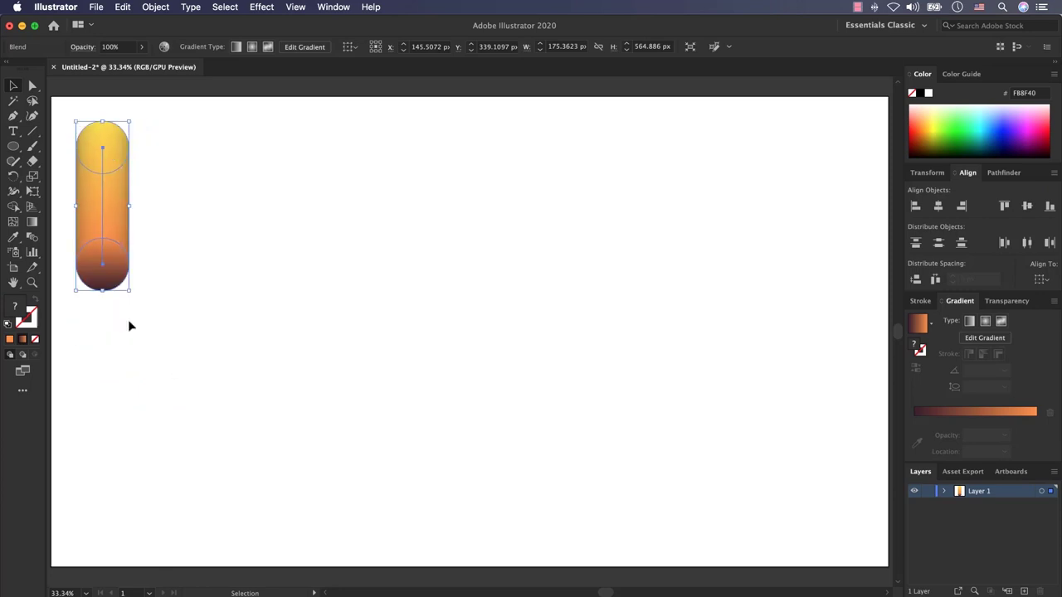
{"action": "left_click", "coordinate": [184, 364]}
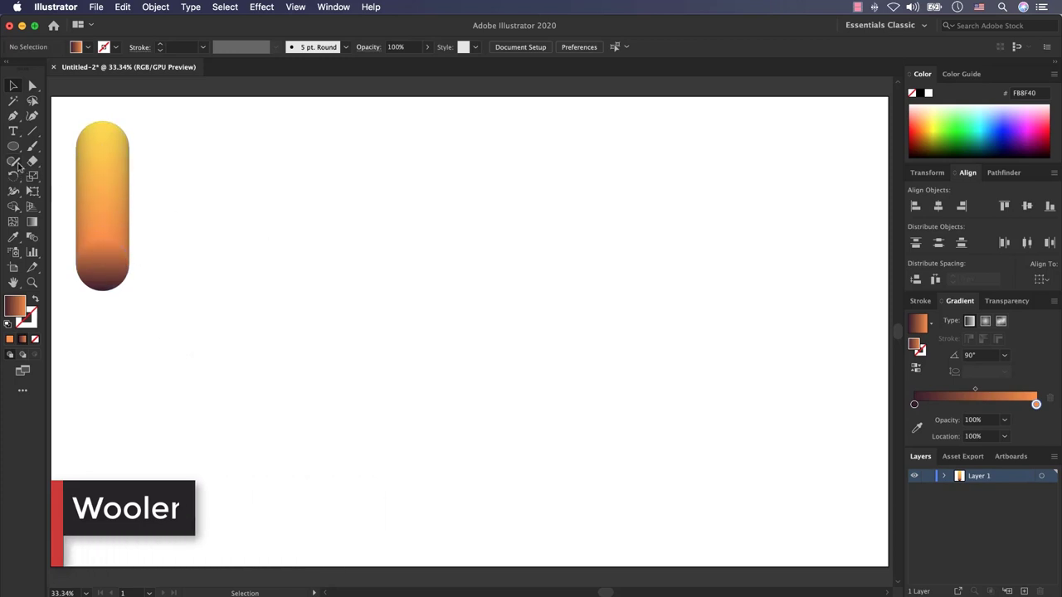
Draw a large star and position it in the centre of the page
{"action": "left_click_drag", "start_coordinate": [14, 146], "coordinate": [60, 209]}
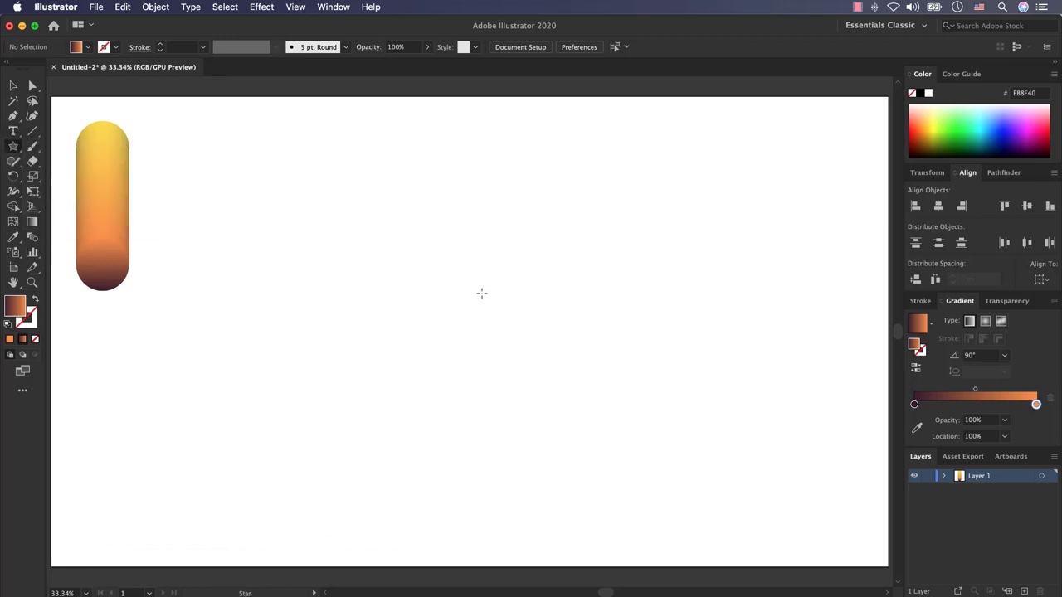
{"action": "left_click_drag", "start_coordinate": [505, 307], "coordinate": [631, 472]}
{"action": "left_click", "coordinate": [13, 85]}
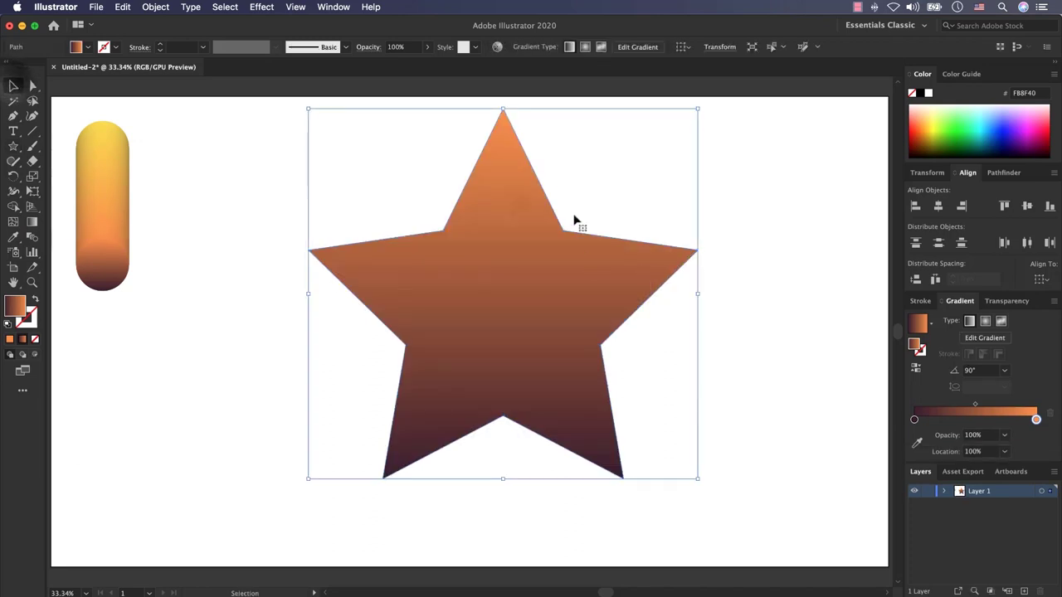
{"action": "left_click_drag", "start_coordinate": [516, 211], "coordinate": [516, 254]}
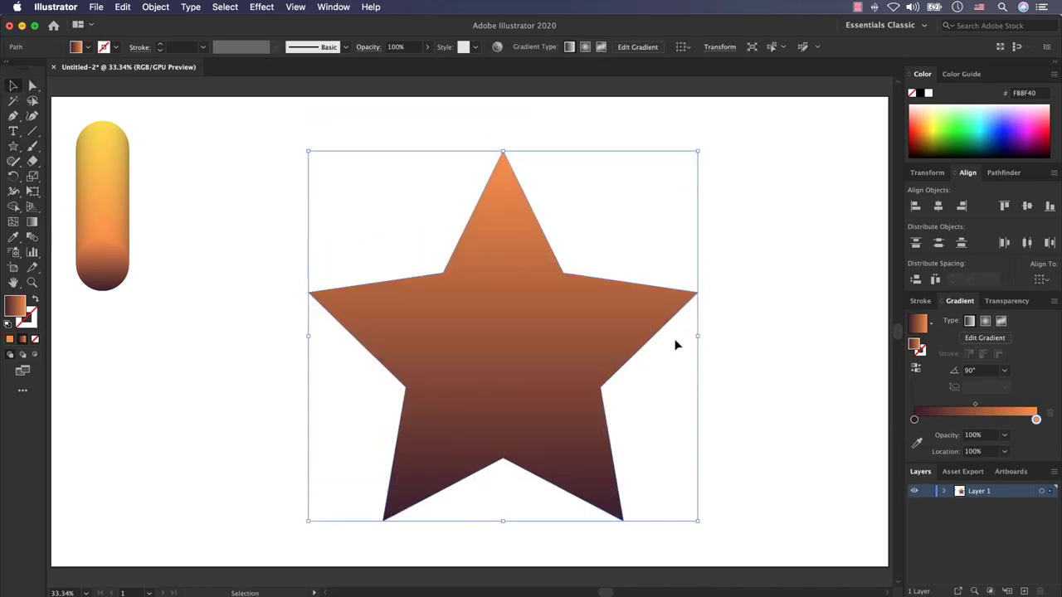
{"action": "left_click_drag", "start_coordinate": [476, 292], "coordinate": [476, 284]}
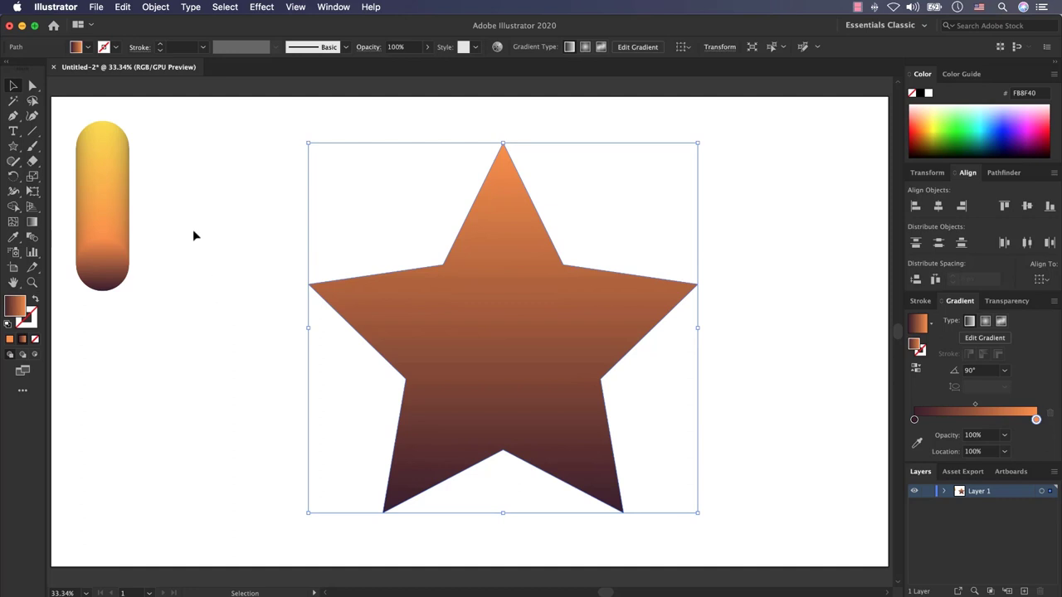
Give the star a black outline and no fill
{"action": "left_click", "coordinate": [112, 50]}
{"action": "left_click", "coordinate": [35, 69]}
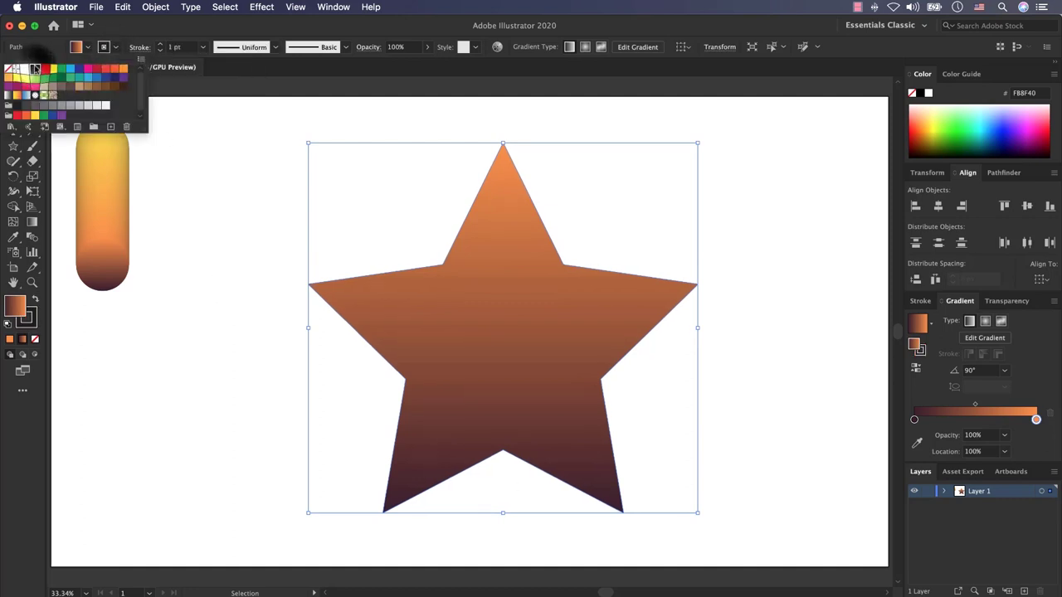
{"action": "left_click", "coordinate": [87, 47]}
{"action": "left_click", "coordinate": [87, 47]}
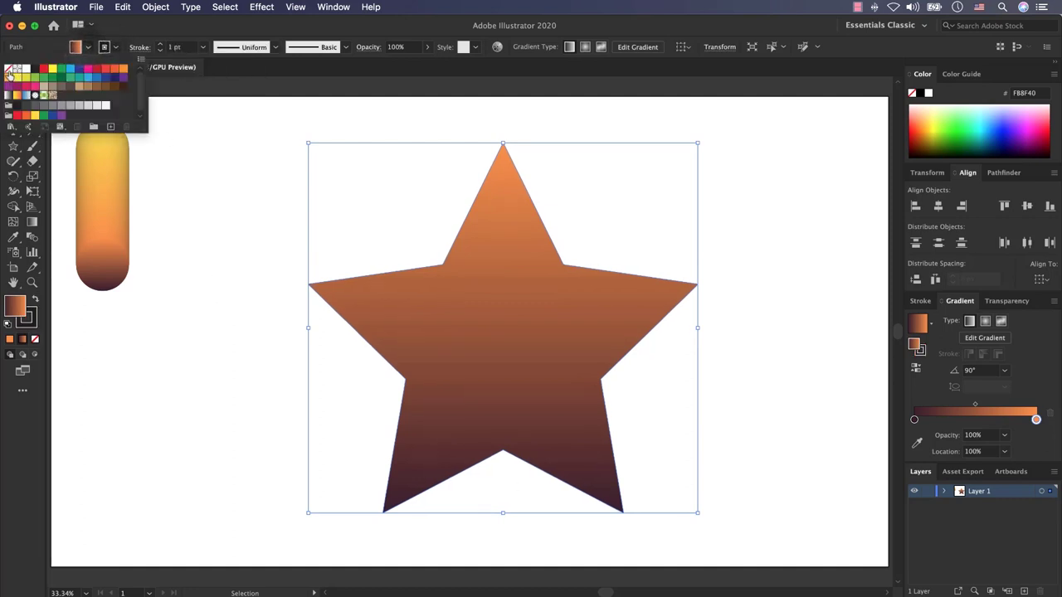
{"action": "left_click", "coordinate": [8, 73]}
{"action": "left_click", "coordinate": [197, 397]}
{"action": "left_click", "coordinate": [200, 388]}
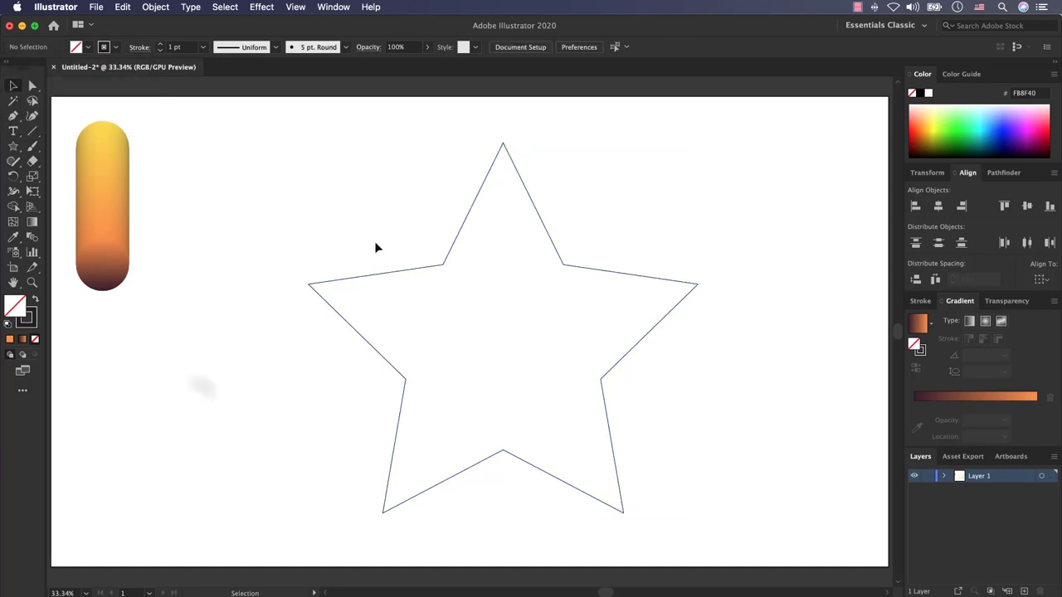
{"action": "left_click", "coordinate": [149, 377]}
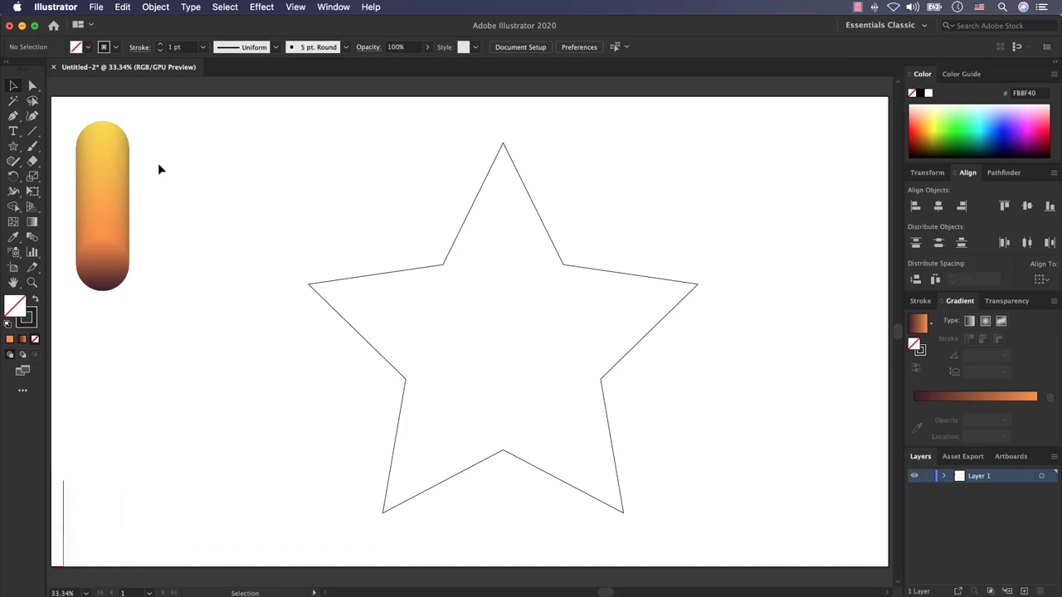
Replace the pill blend's spine with the star outline so the gradient traces the star
{"action": "left_click", "coordinate": [105, 203]}
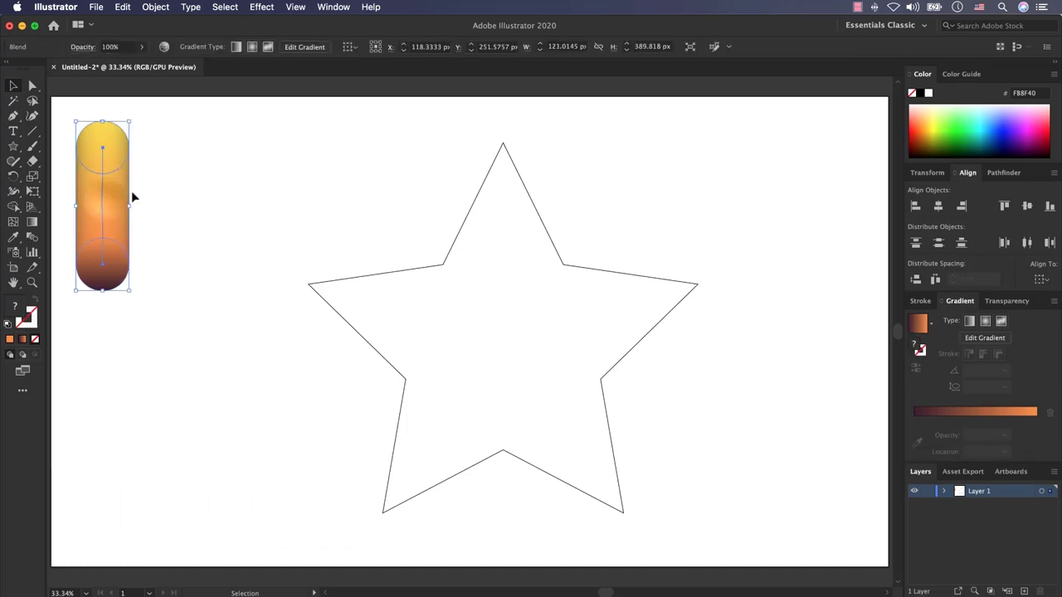
{"action": "left_click", "coordinate": [374, 277], "text": "shift"}
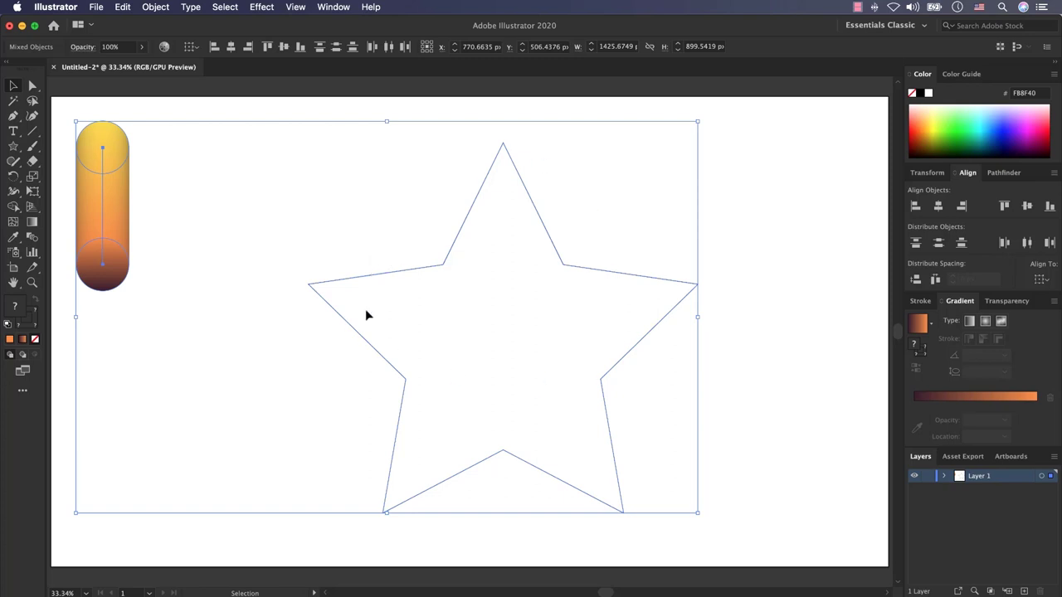
{"action": "left_click", "coordinate": [155, 7]}
{"action": "mouse_move", "coordinate": [181, 326]}
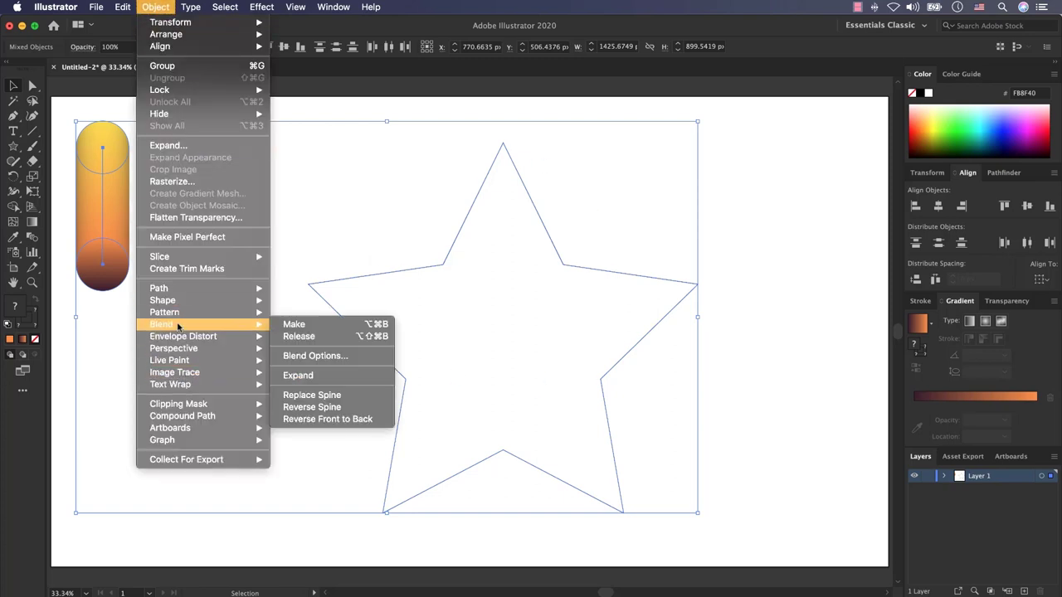
{"action": "left_click", "coordinate": [317, 397]}
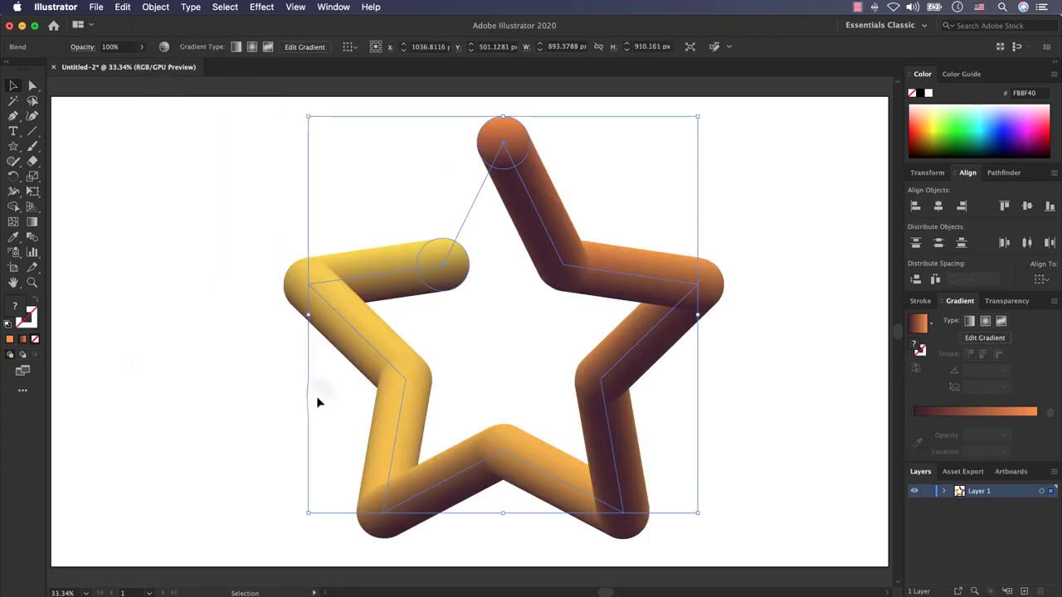
{"action": "left_click", "coordinate": [237, 401]}
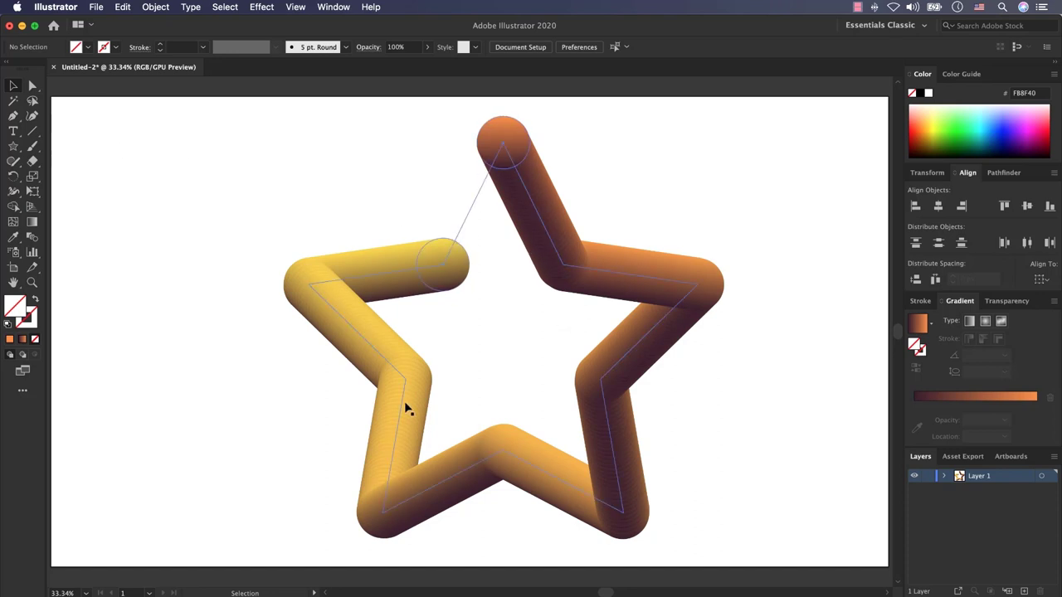
{"action": "left_click", "coordinate": [382, 277]}
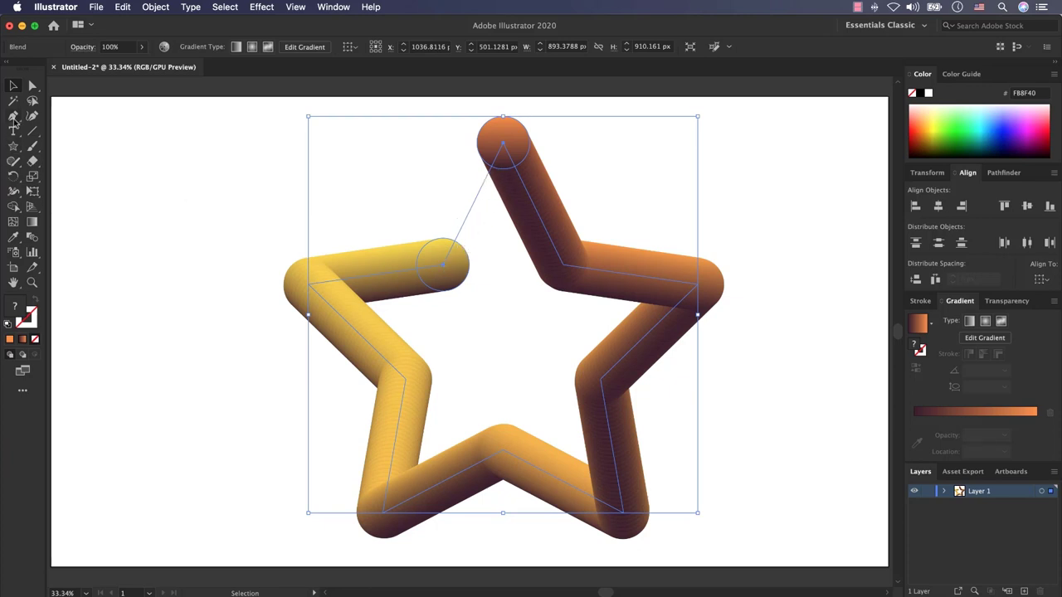
Add an anchor across the gap and drag it to the star's top point
{"action": "left_click", "coordinate": [13, 116]}
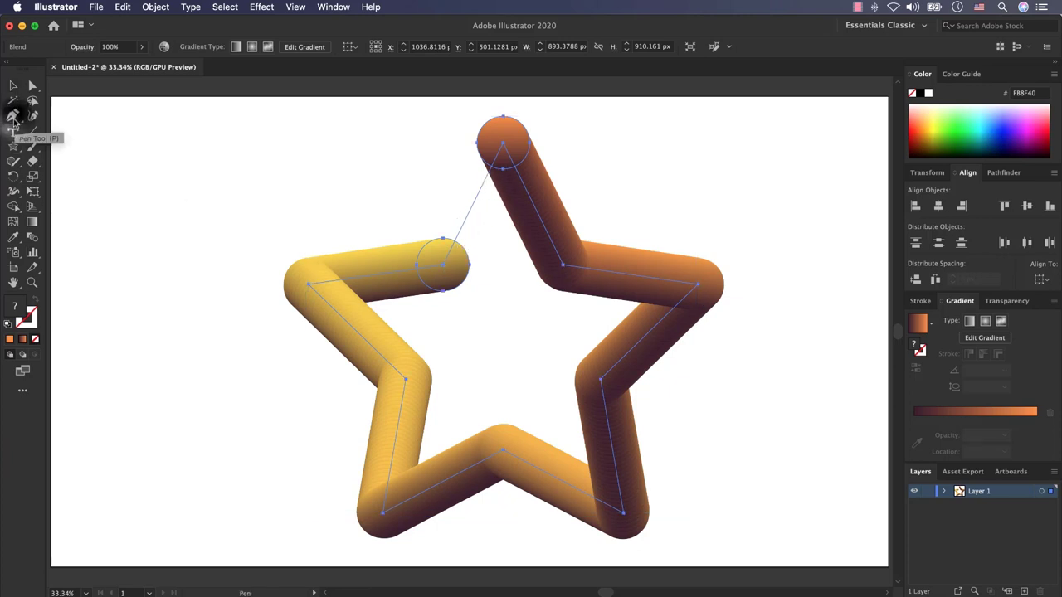
{"action": "left_click", "coordinate": [475, 202]}
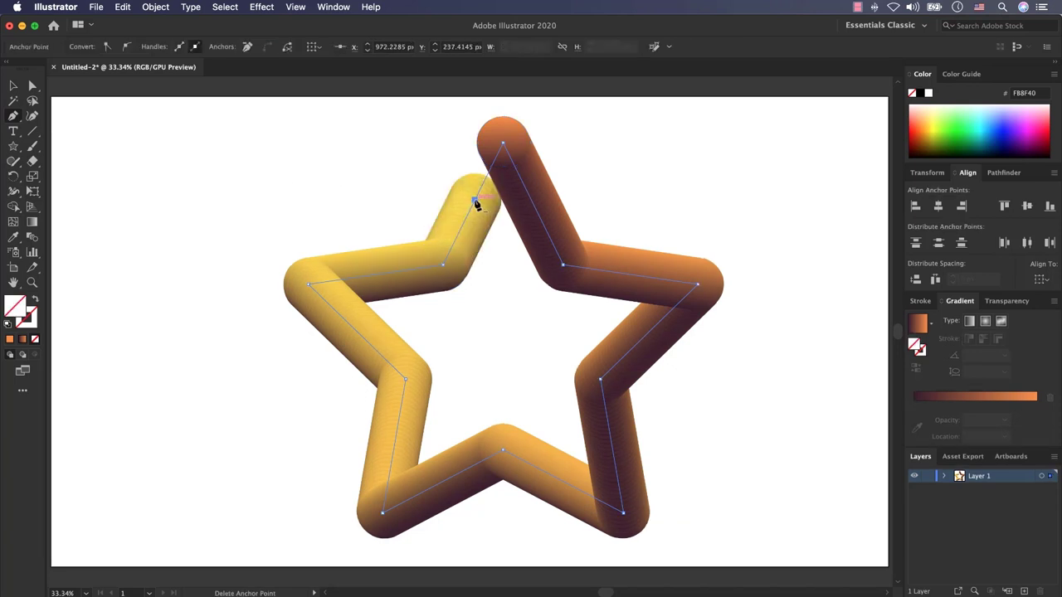
{"action": "left_click", "coordinate": [33, 85]}
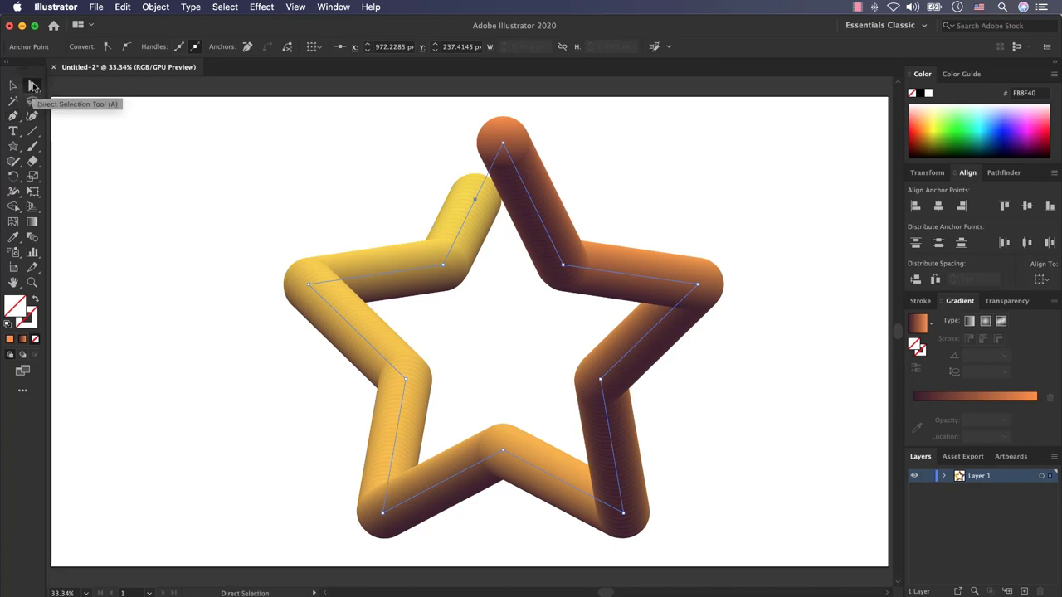
{"action": "left_click", "coordinate": [475, 202]}
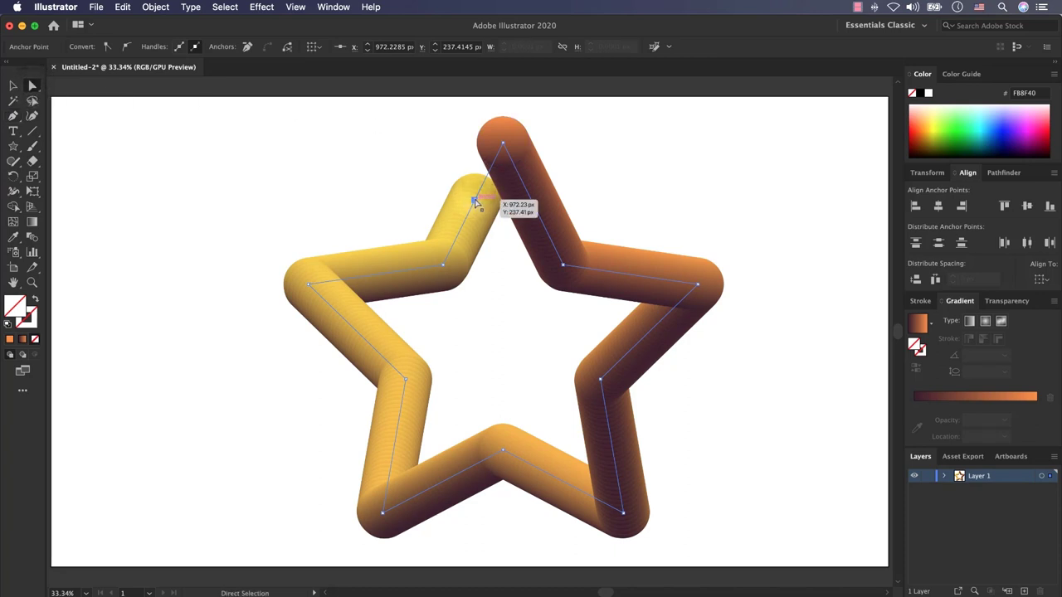
{"action": "left_click_drag", "start_coordinate": [475, 202], "coordinate": [502, 146]}
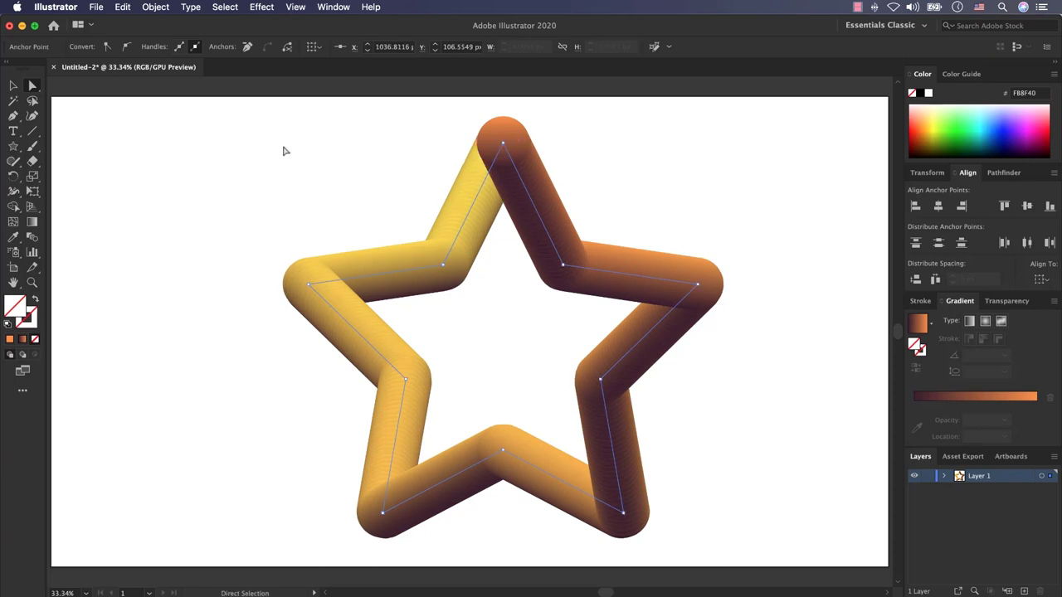
Shift the star blend about 77 px to the left
{"action": "key", "text": "v"}
{"action": "left_click", "coordinate": [171, 246]}
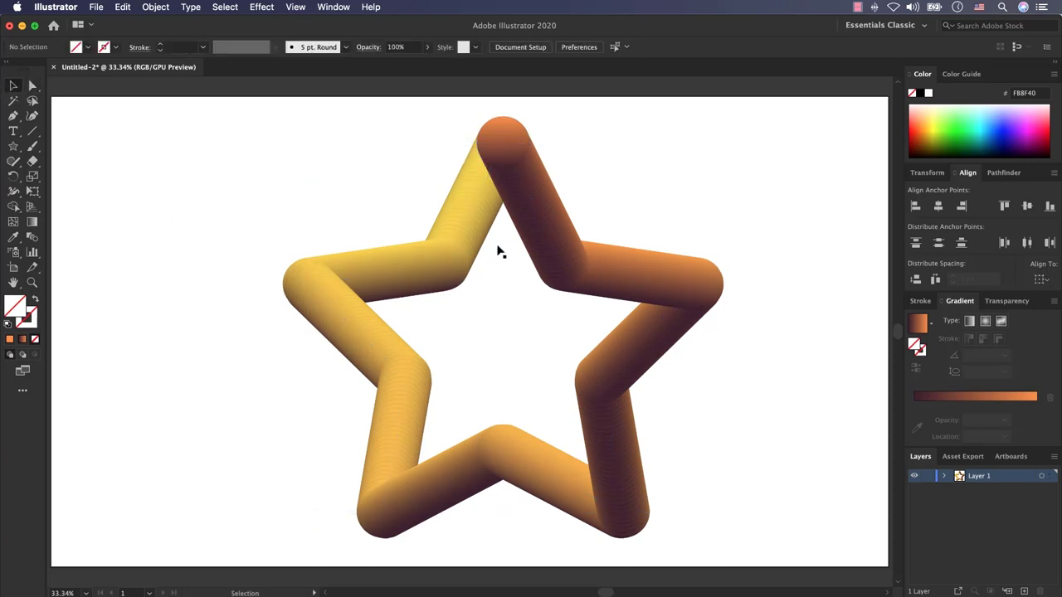
{"action": "left_click_drag", "start_coordinate": [545, 234], "coordinate": [518, 250]}
{"action": "left_click", "coordinate": [762, 232]}
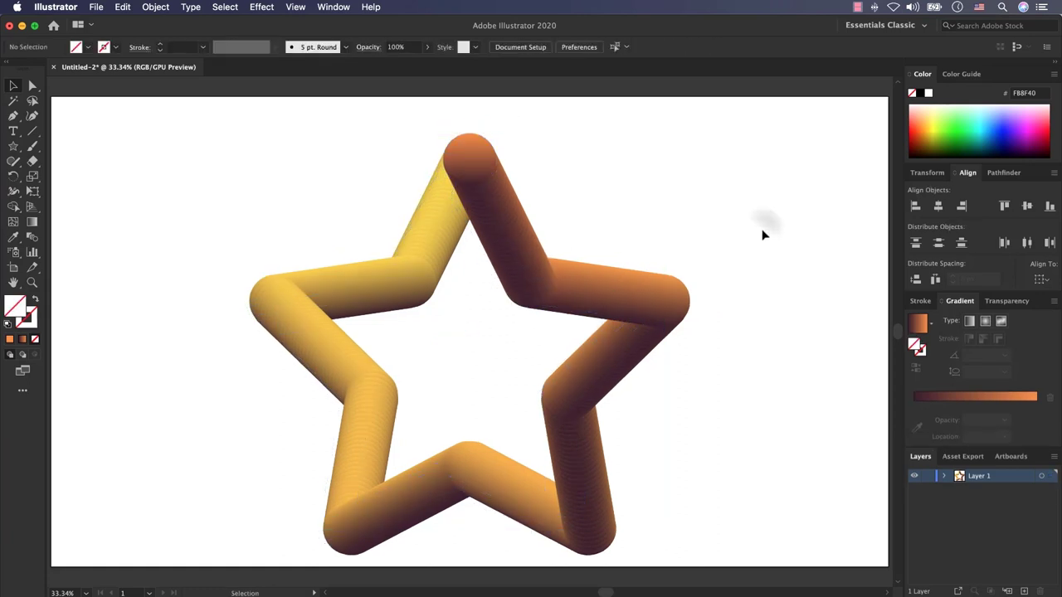
{"action": "left_click", "coordinate": [559, 279]}
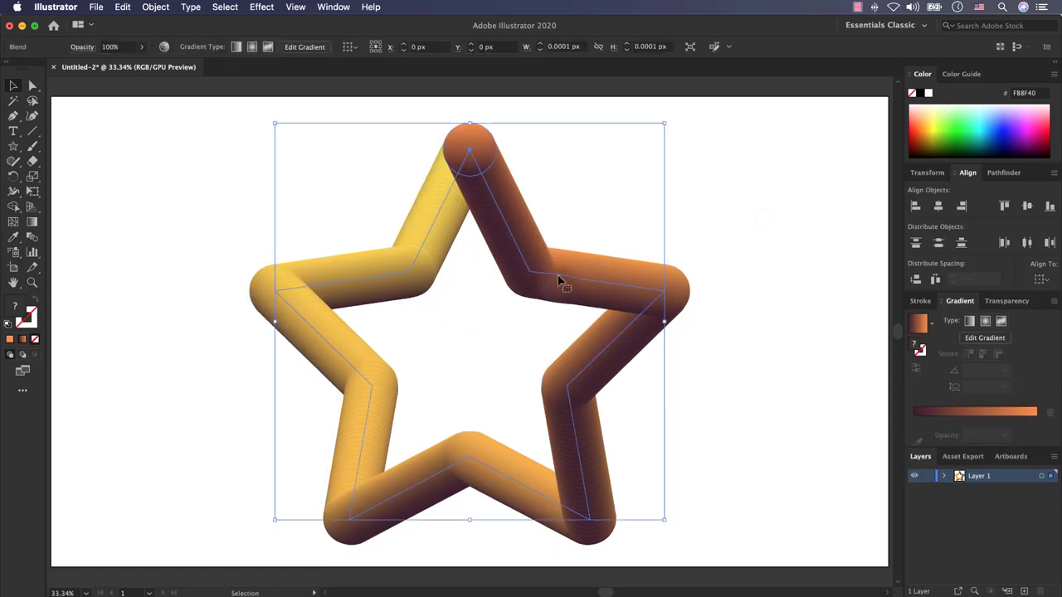
{"action": "left_click", "coordinate": [759, 262]}
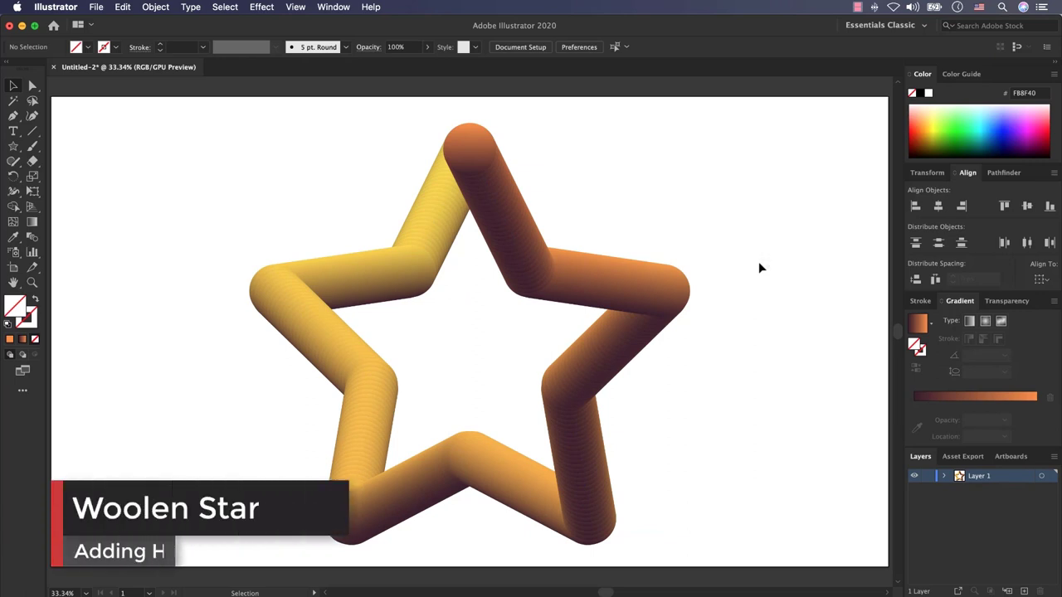
Add a Roughen effect to the star with smooth points, relative size and 100/in detail
{"action": "left_click", "coordinate": [611, 287]}
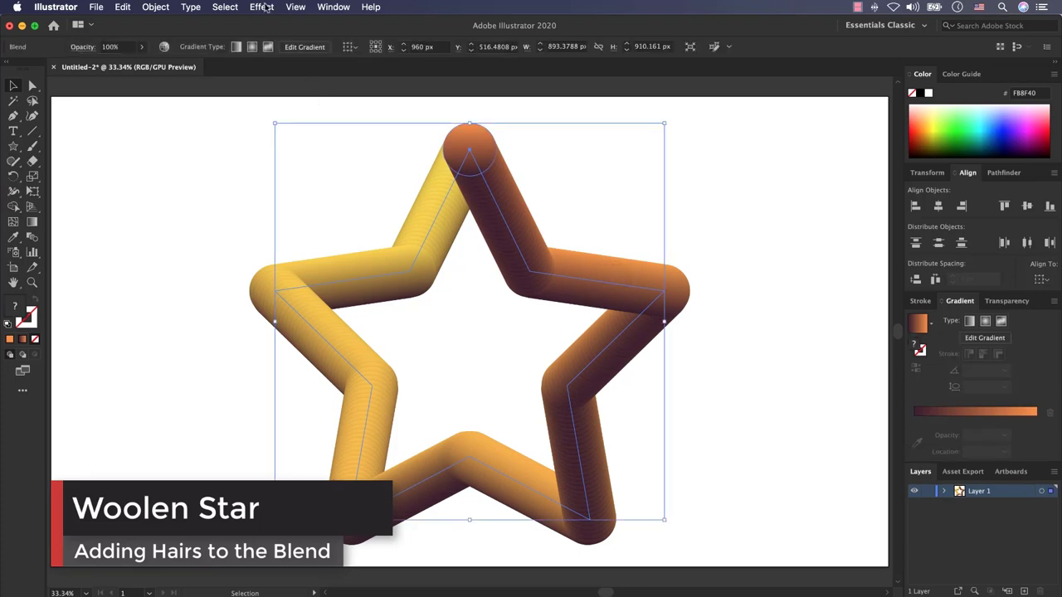
{"action": "left_click", "coordinate": [262, 7]}
{"action": "mouse_move", "coordinate": [286, 124]}
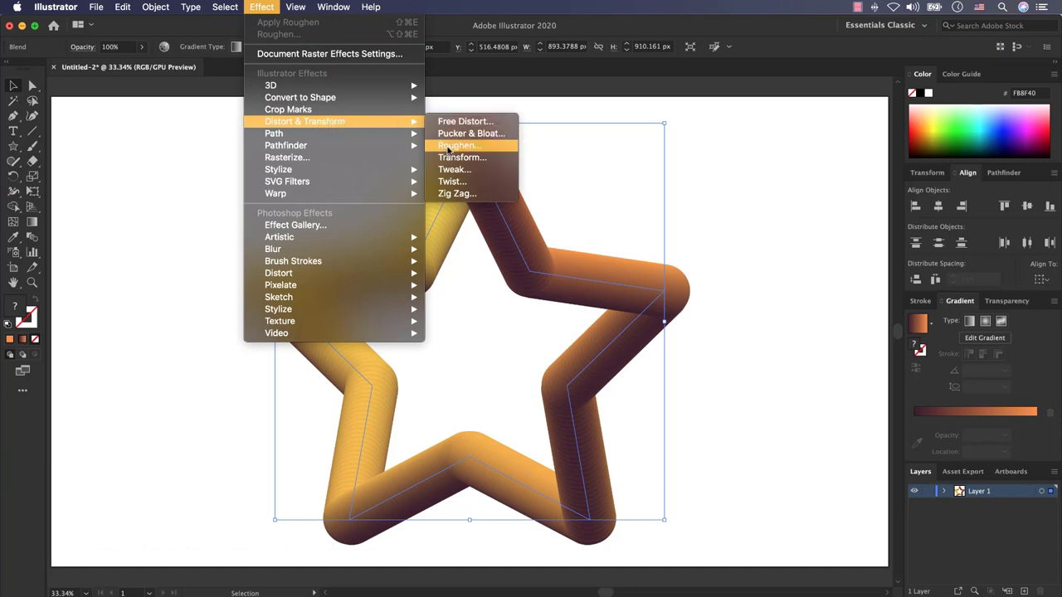
{"action": "left_click", "coordinate": [448, 146]}
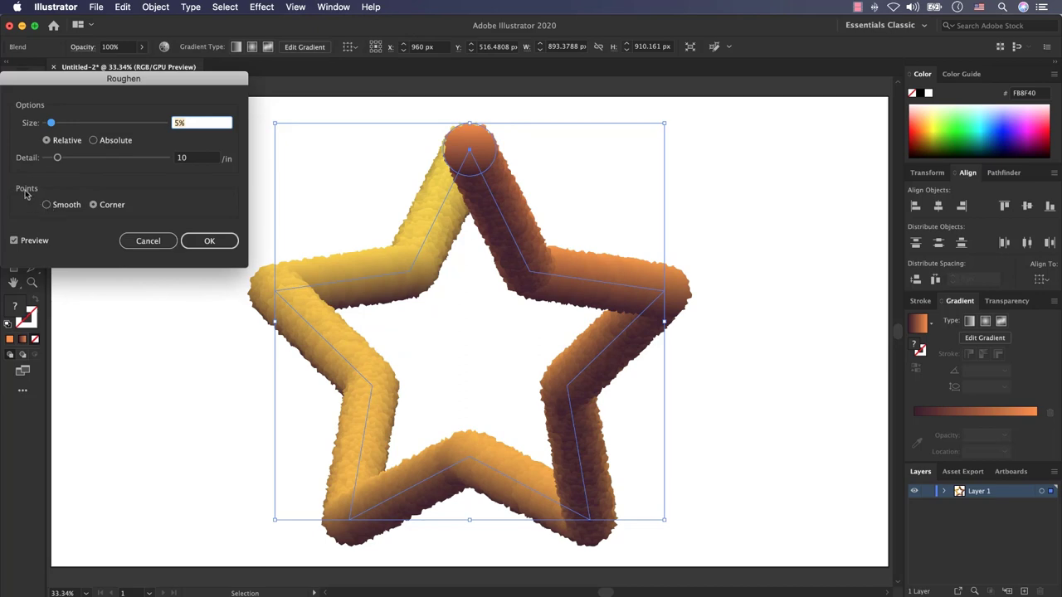
{"action": "left_click", "coordinate": [47, 206]}
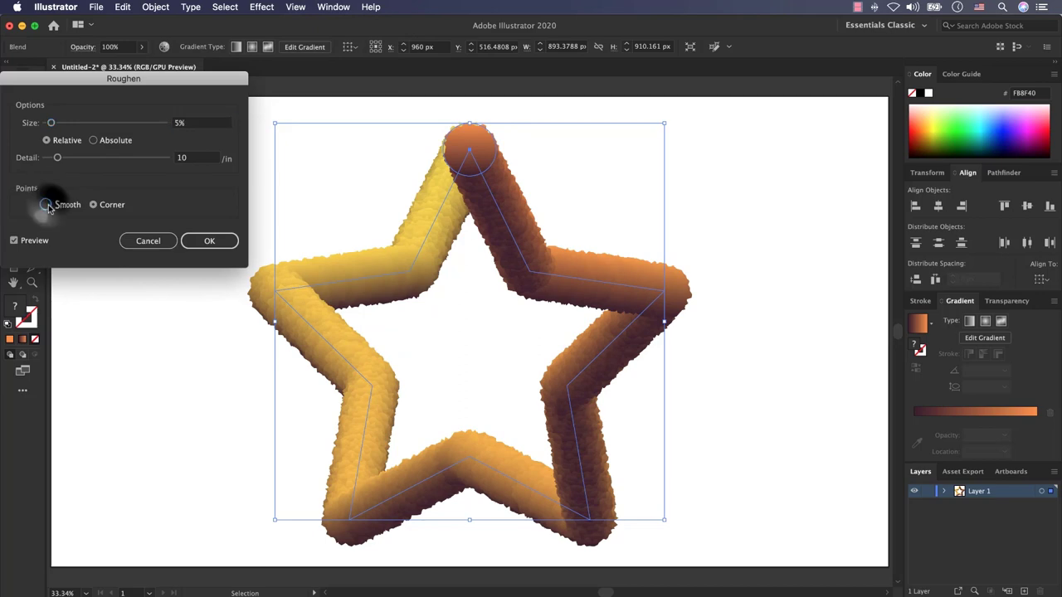
{"action": "left_click", "coordinate": [48, 141]}
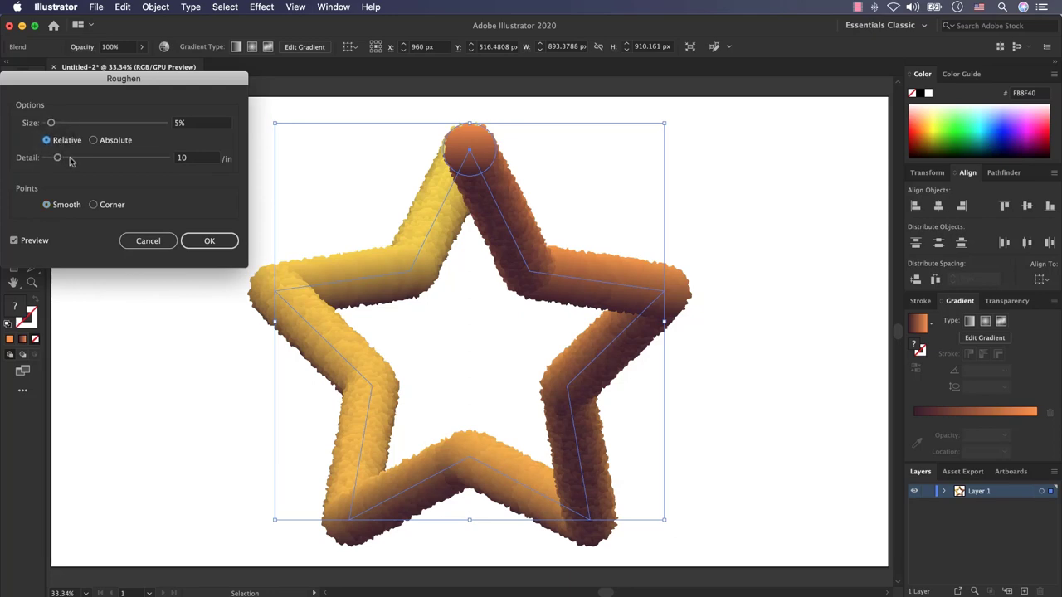
{"action": "left_click_drag", "start_coordinate": [70, 162], "coordinate": [172, 166]}
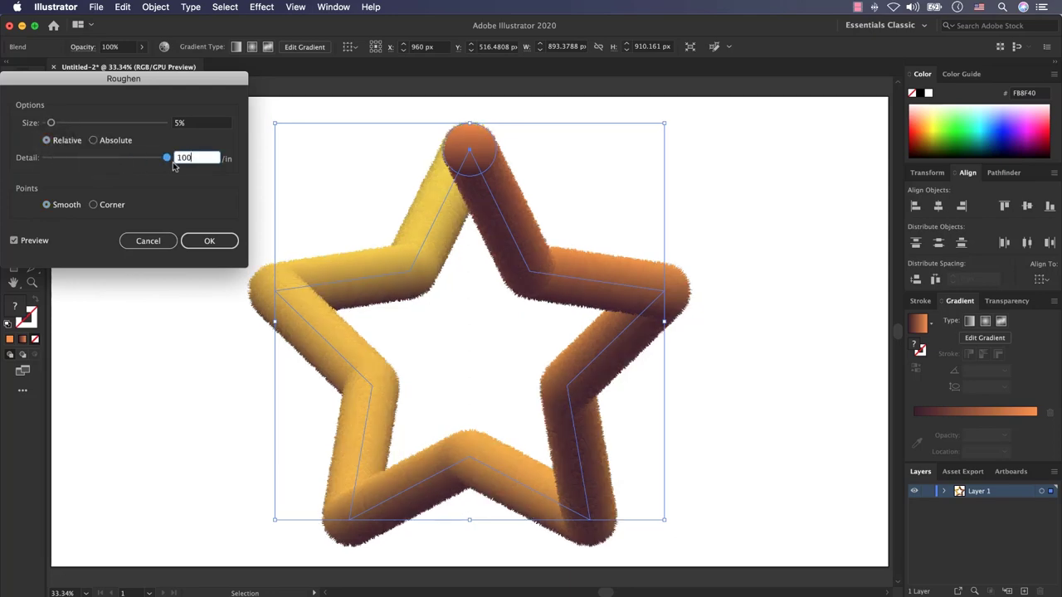
Set the Roughen size to 22% and apply the effect
{"action": "left_click", "coordinate": [61, 125]}
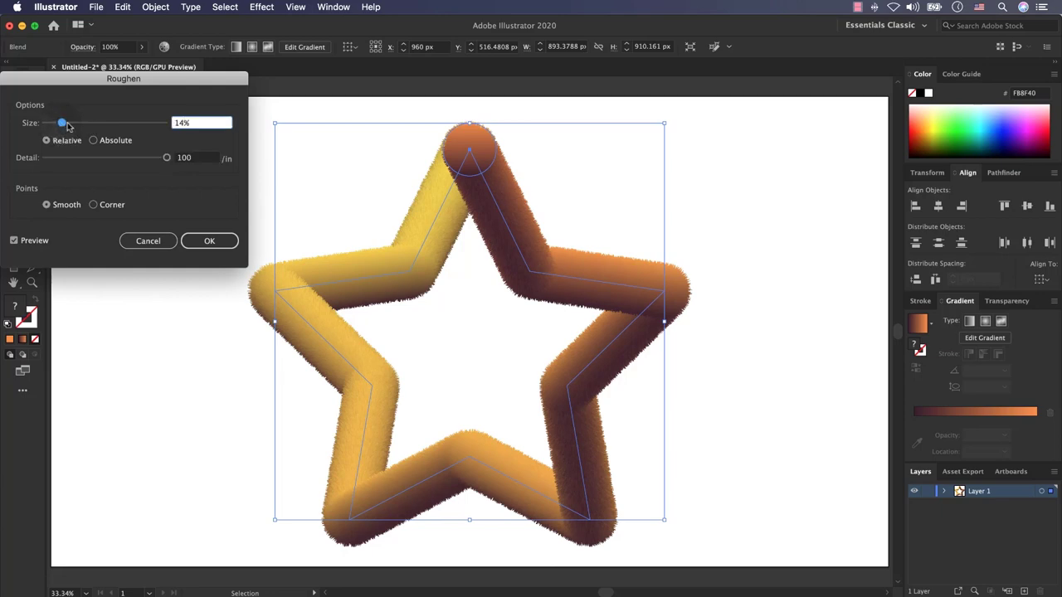
{"action": "left_click", "coordinate": [82, 123]}
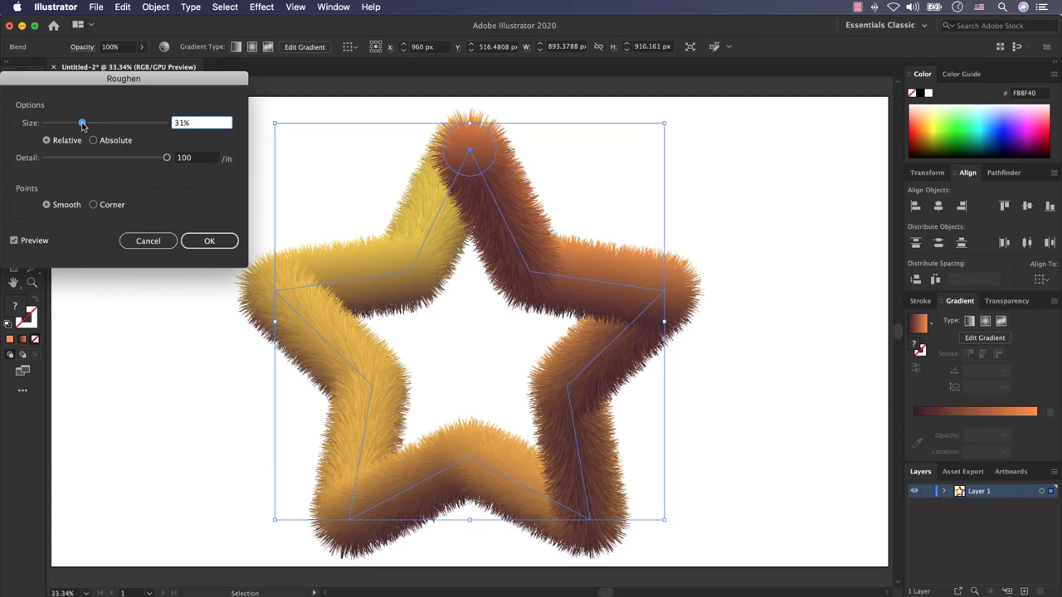
{"action": "left_click", "coordinate": [76, 123]}
{"action": "double_click", "coordinate": [199, 122]}
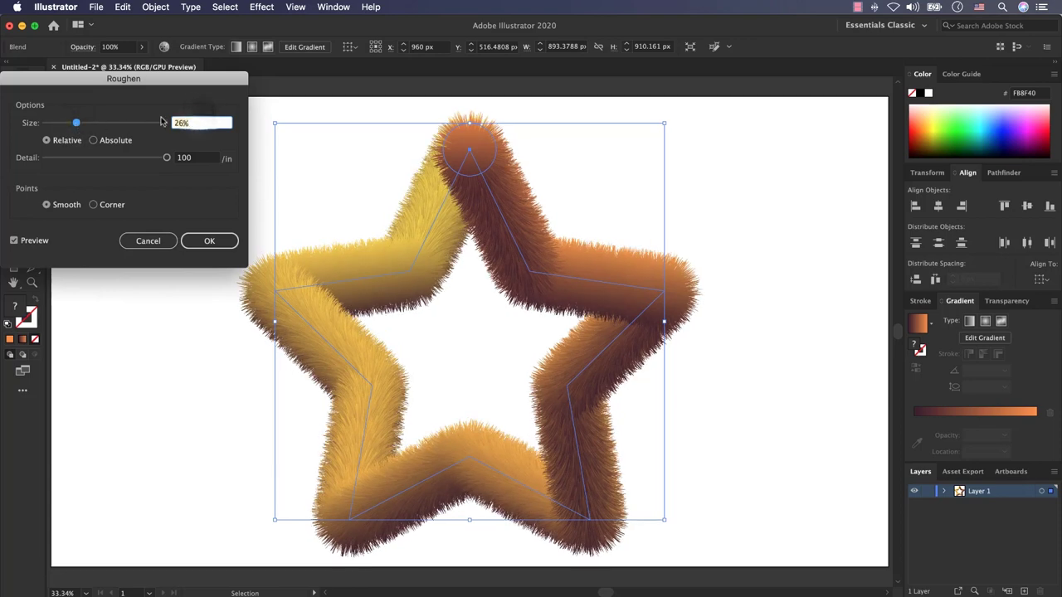
{"action": "type", "text": "22"}
{"action": "key", "text": "Tab"}
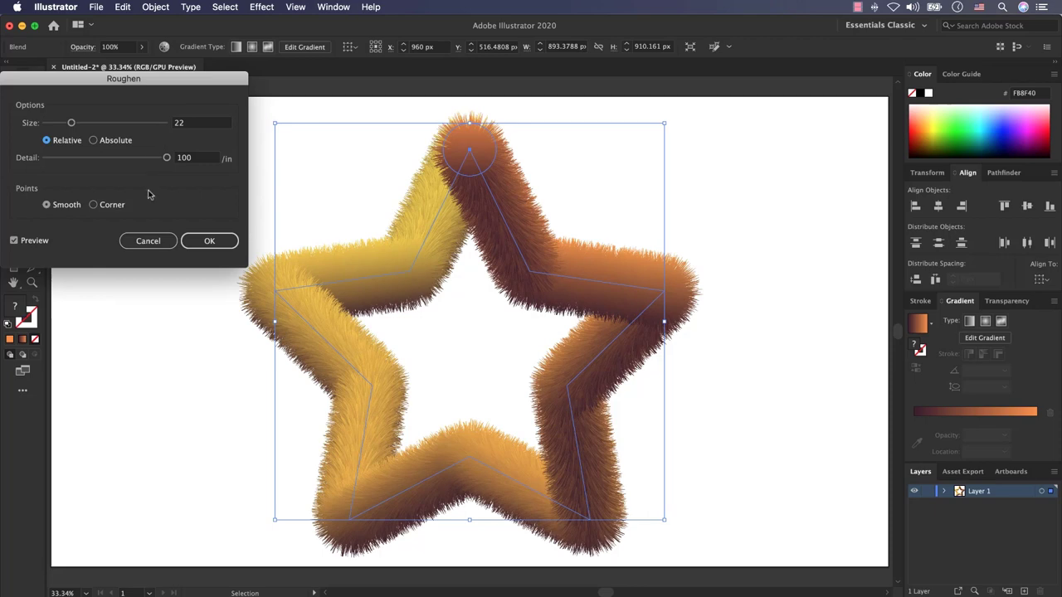
{"action": "left_click", "coordinate": [203, 240]}
{"action": "left_click", "coordinate": [280, 344]}
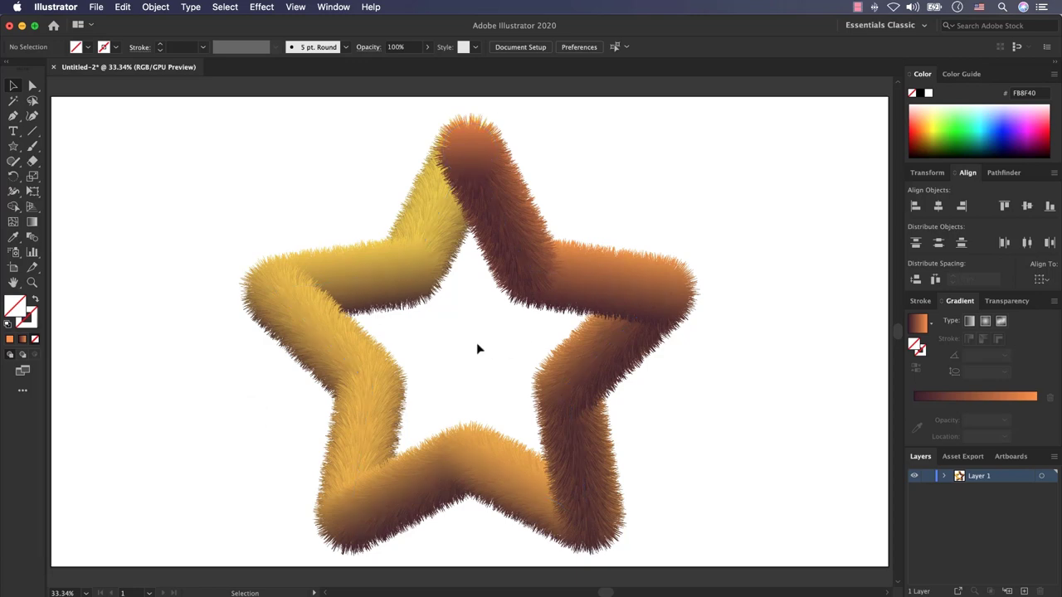
Scale the furry star down slightly by a corner handle
{"action": "left_click", "coordinate": [371, 287]}
{"action": "left_click_drag", "start_coordinate": [671, 123], "coordinate": [659, 148]}
{"action": "left_click", "coordinate": [734, 252]}
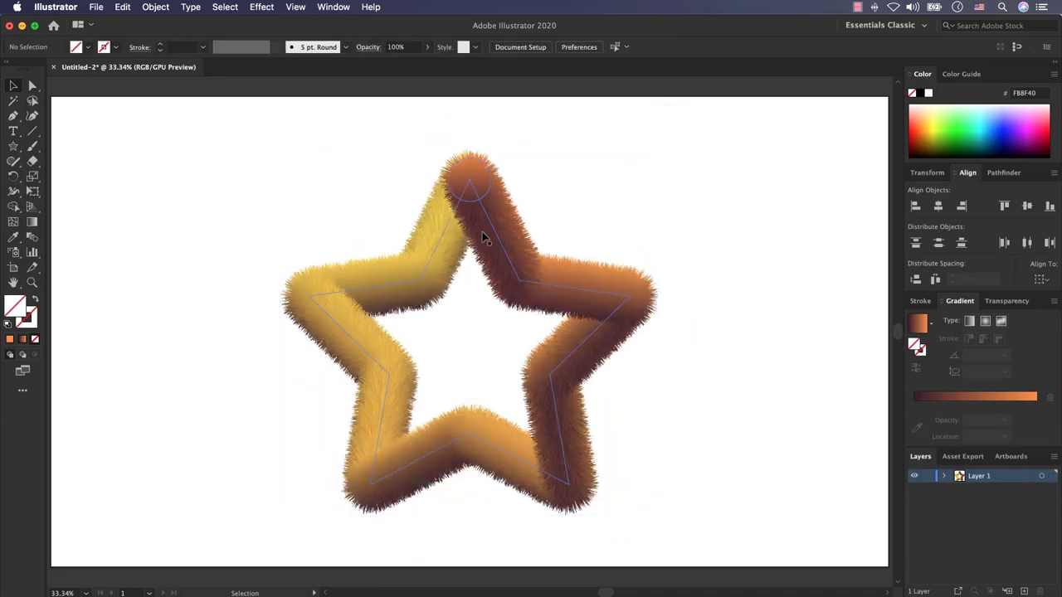
Zoom in to inspect the fur, then fit the whole artboard on screen
{"action": "scroll", "coordinate": [440, 234], "scroll_direction": "up", "scroll_amount": 10}
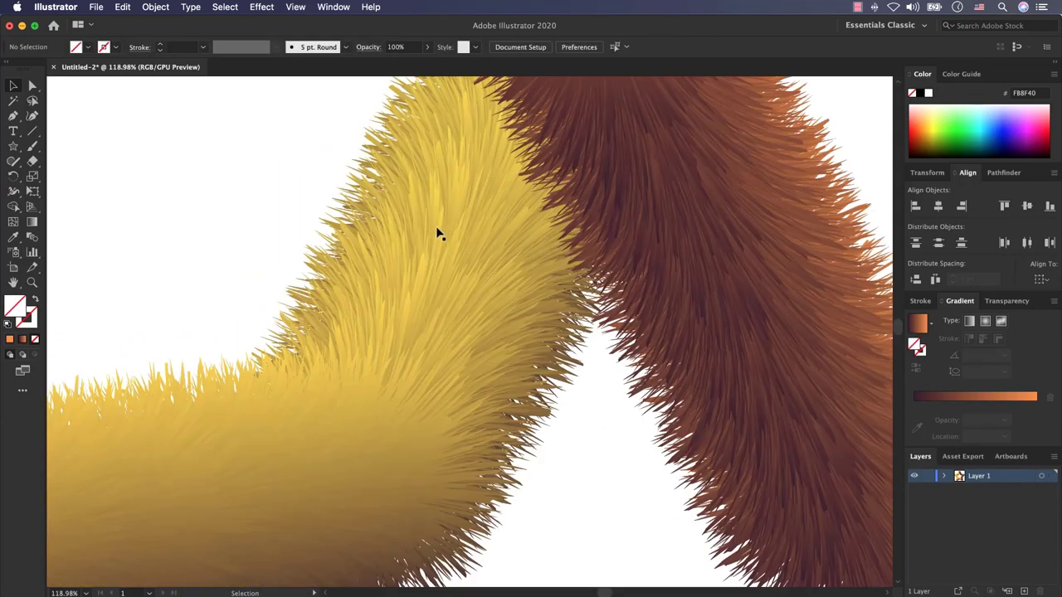
{"action": "scroll", "coordinate": [440, 234], "scroll_direction": "up", "scroll_amount": 5}
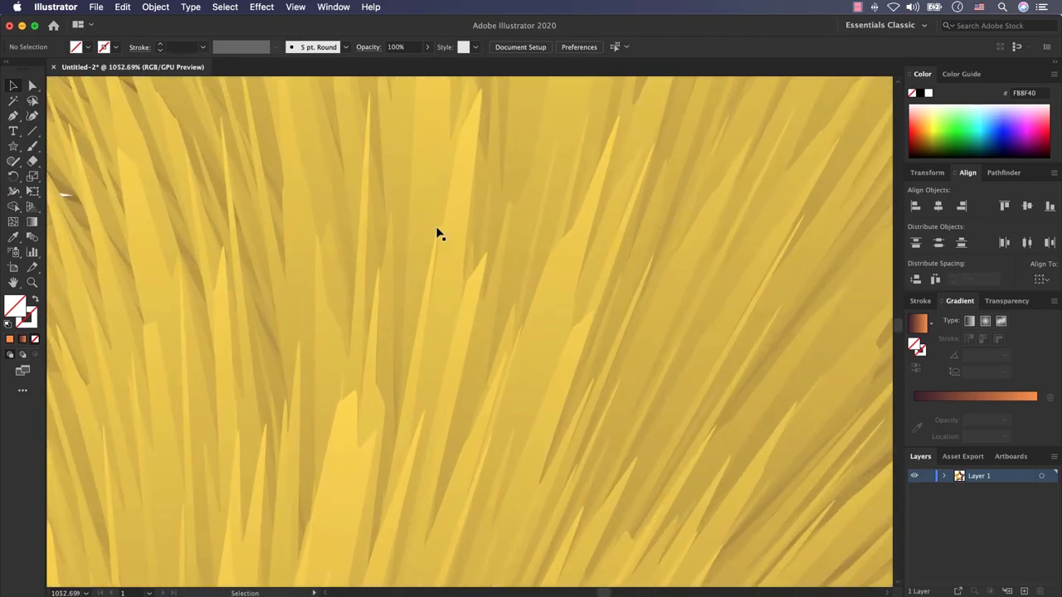
{"action": "scroll", "coordinate": [440, 234], "scroll_direction": "down", "scroll_amount": 8}
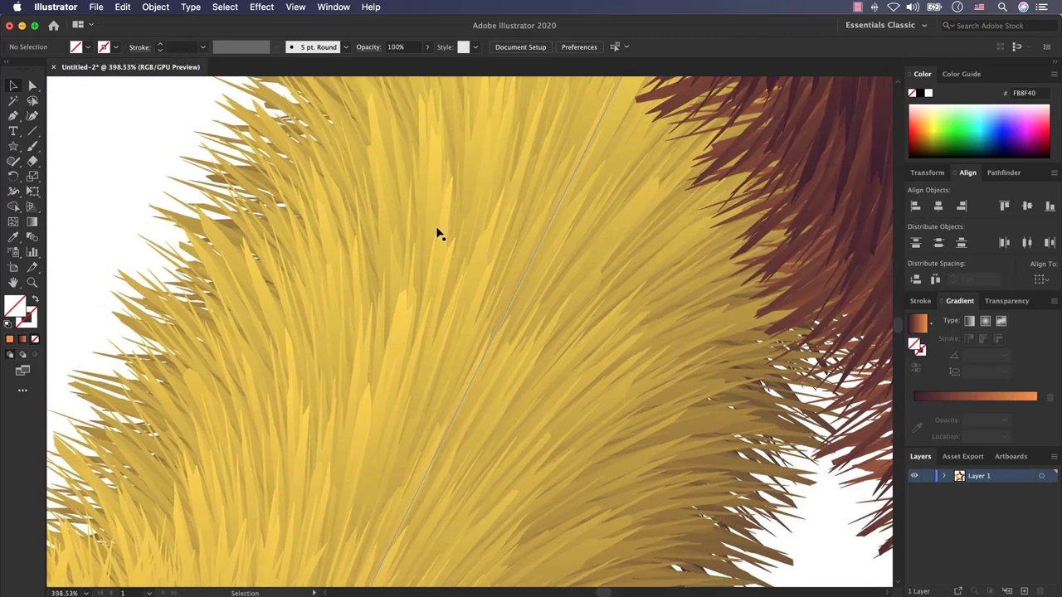
{"action": "scroll", "coordinate": [440, 234], "scroll_direction": "up", "scroll_amount": 2}
{"action": "scroll", "coordinate": [440, 234], "scroll_direction": "right", "scroll_amount": 5}
{"action": "scroll", "coordinate": [440, 234], "scroll_direction": "up", "scroll_amount": 3}
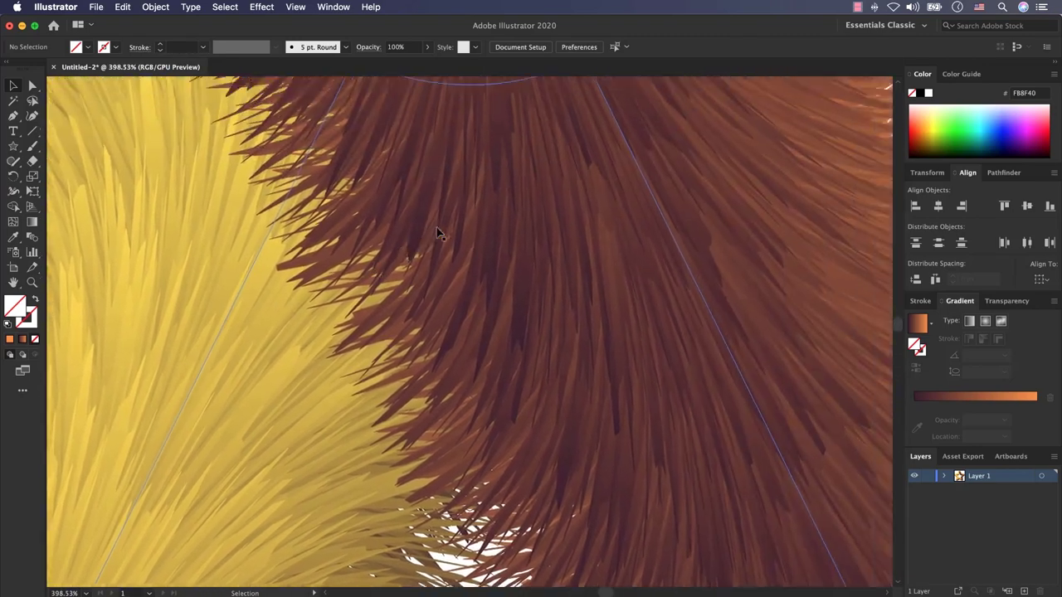
{"action": "scroll", "coordinate": [437, 228], "scroll_direction": "down", "scroll_amount": 6}
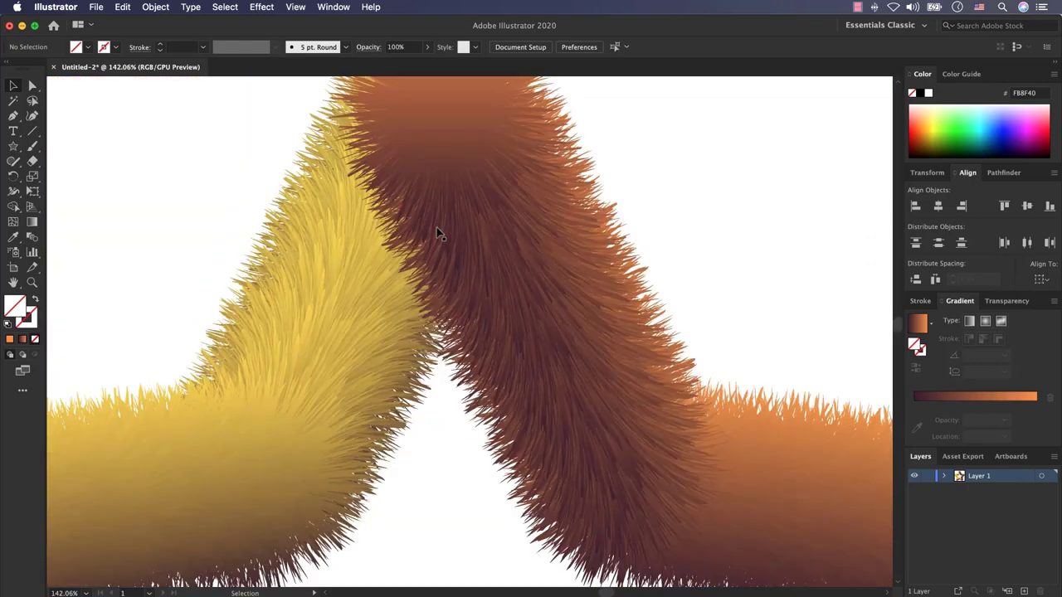
{"action": "scroll", "coordinate": [436, 227], "scroll_direction": "down", "scroll_amount": 4}
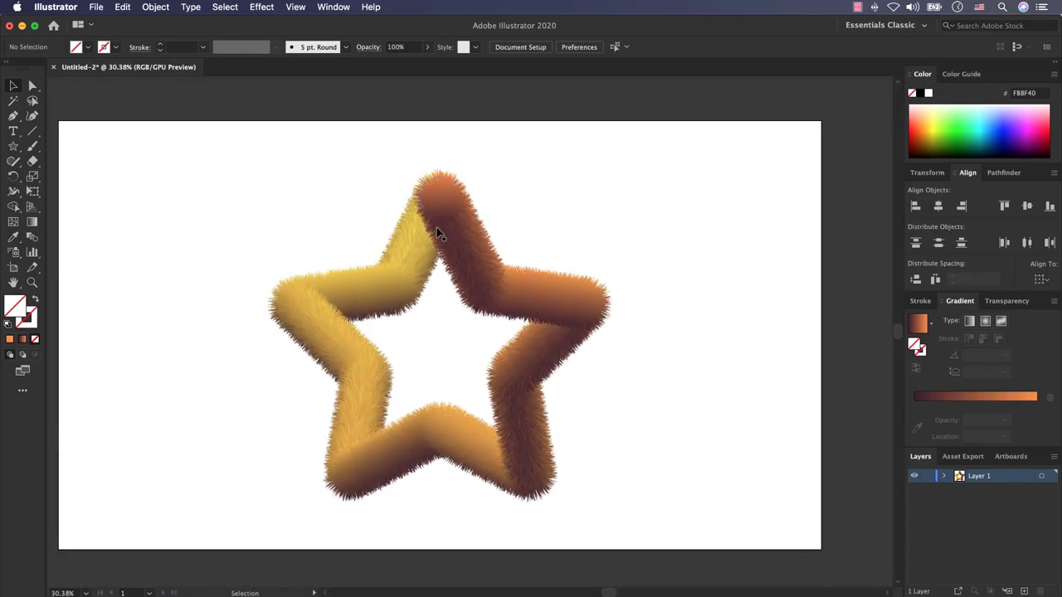
{"action": "left_click", "coordinate": [85, 593]}
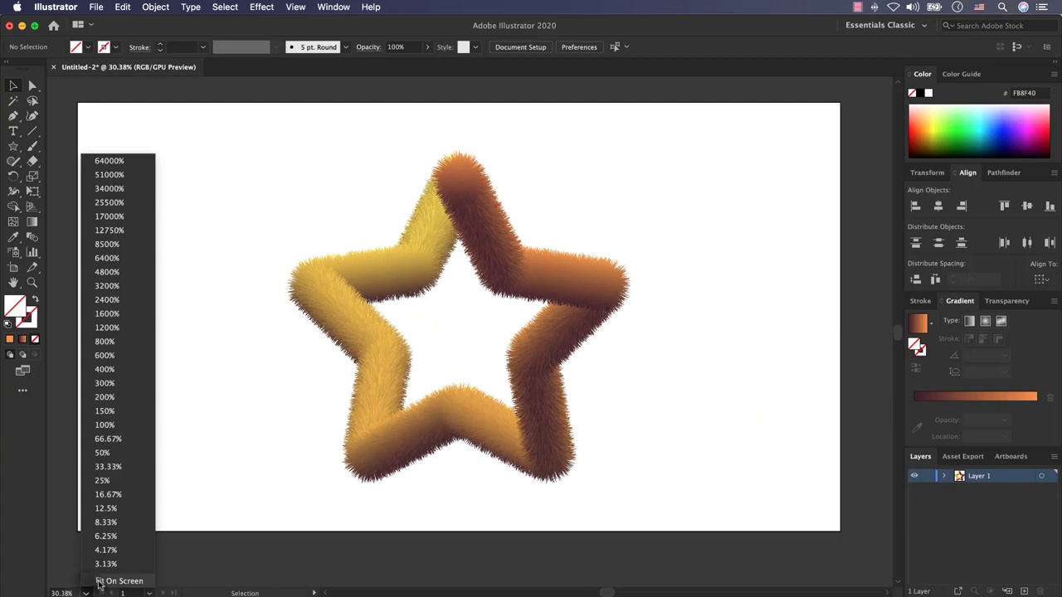
{"action": "left_click", "coordinate": [96, 581]}
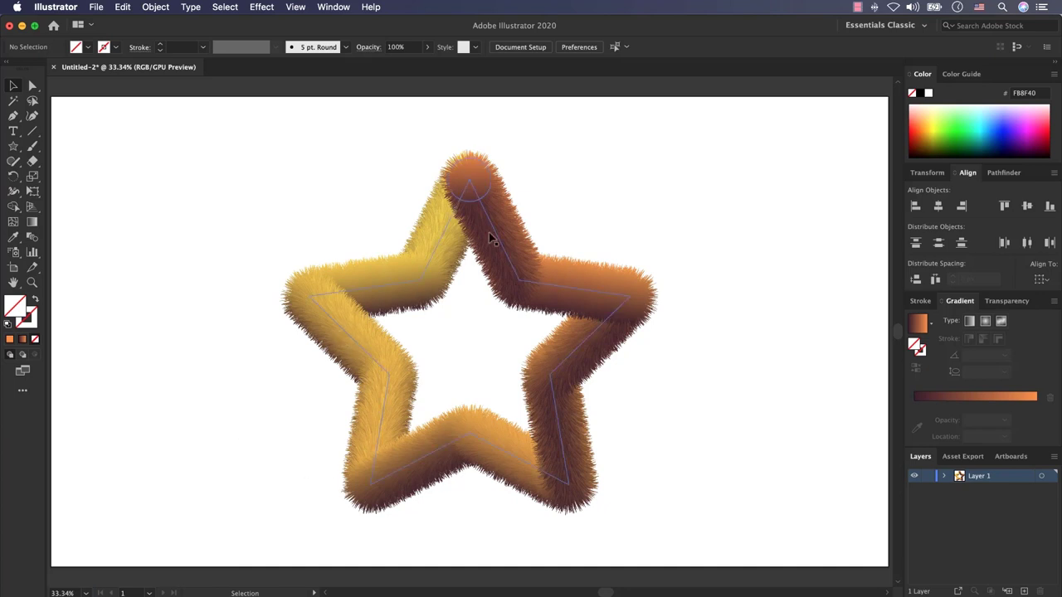
Drag the furry star blend into the right half of the artboard
{"action": "left_click", "coordinate": [226, 425]}
{"action": "left_click", "coordinate": [220, 304]}
{"action": "left_click", "coordinate": [469, 183]}
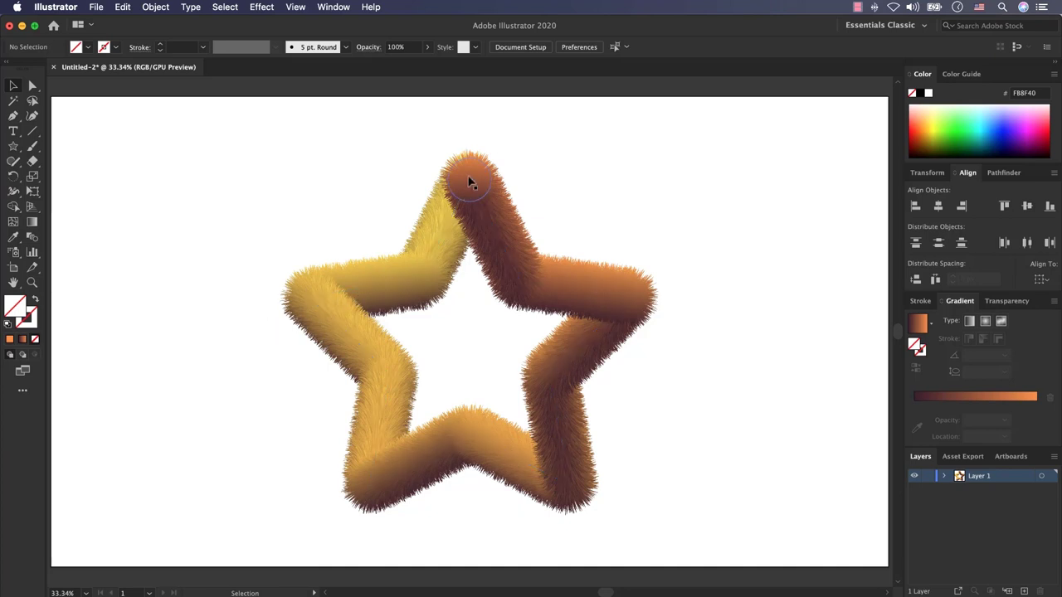
{"action": "left_click", "coordinate": [387, 410]}
{"action": "left_click_drag", "start_coordinate": [379, 426], "coordinate": [517, 432]}
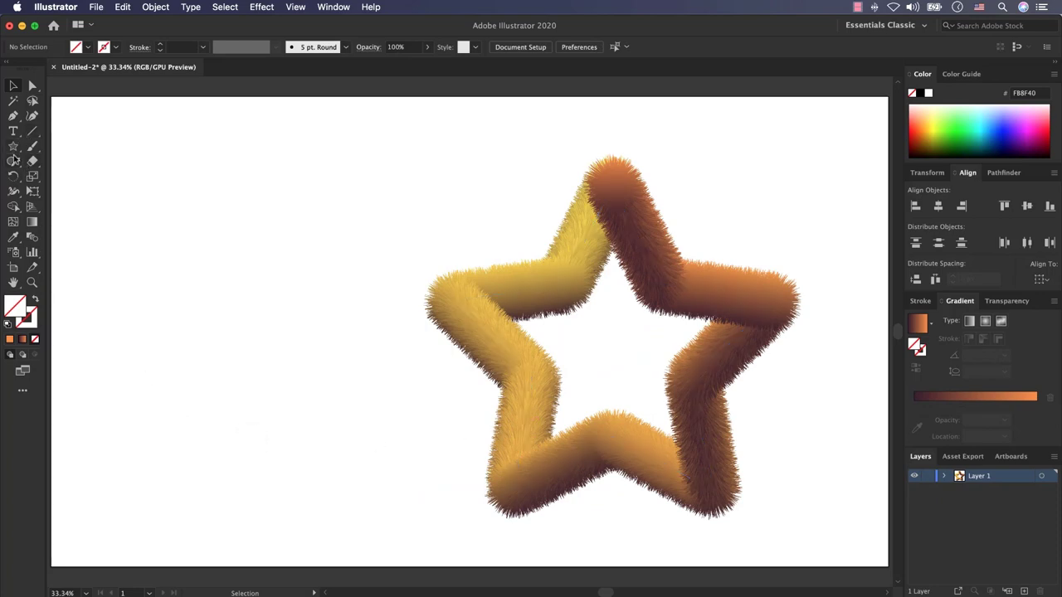
Type a letter D on the artboard's left side and scale it up large
{"action": "left_click", "coordinate": [13, 131]}
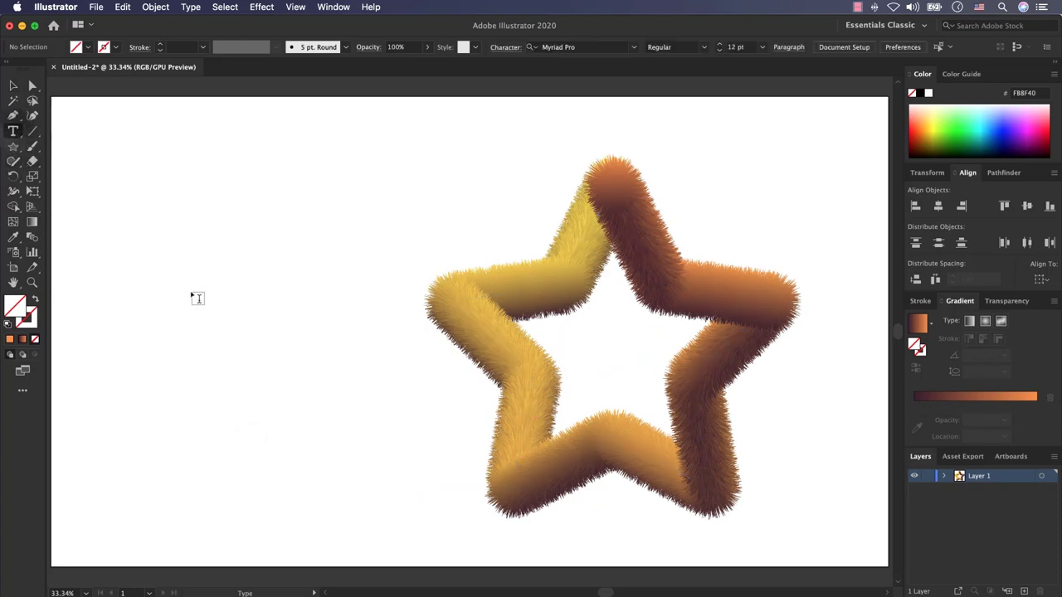
{"action": "left_click", "coordinate": [192, 296]}
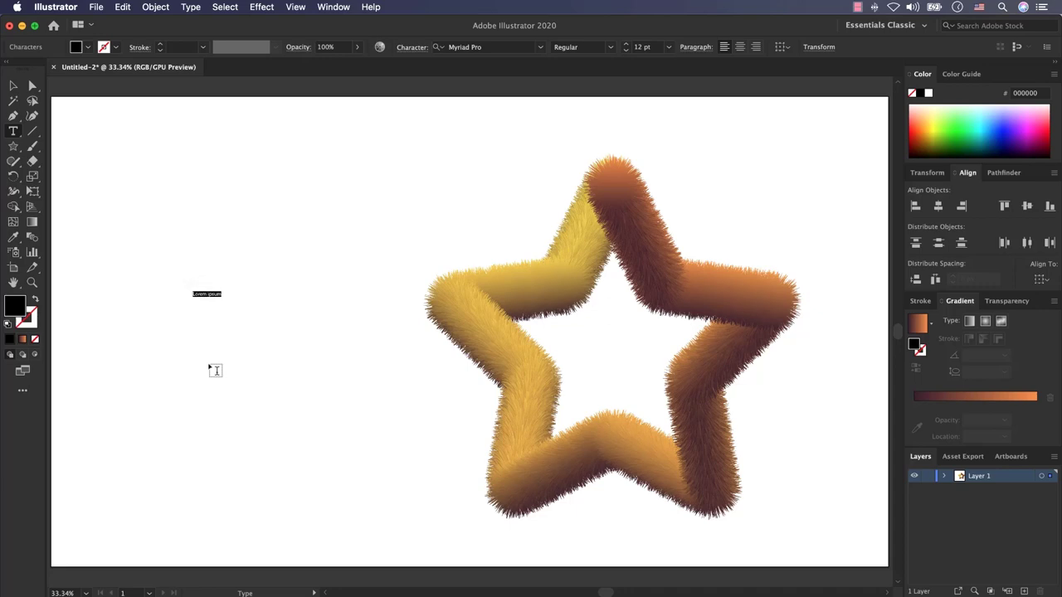
{"action": "left_click", "coordinate": [12, 86]}
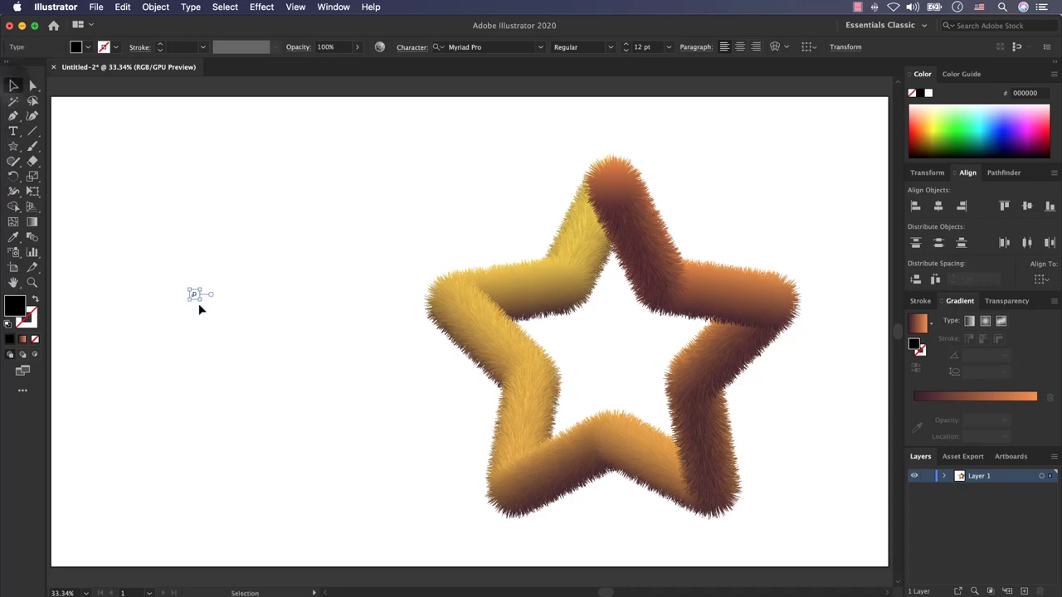
{"action": "left_click_drag", "start_coordinate": [200, 300], "coordinate": [446, 529]}
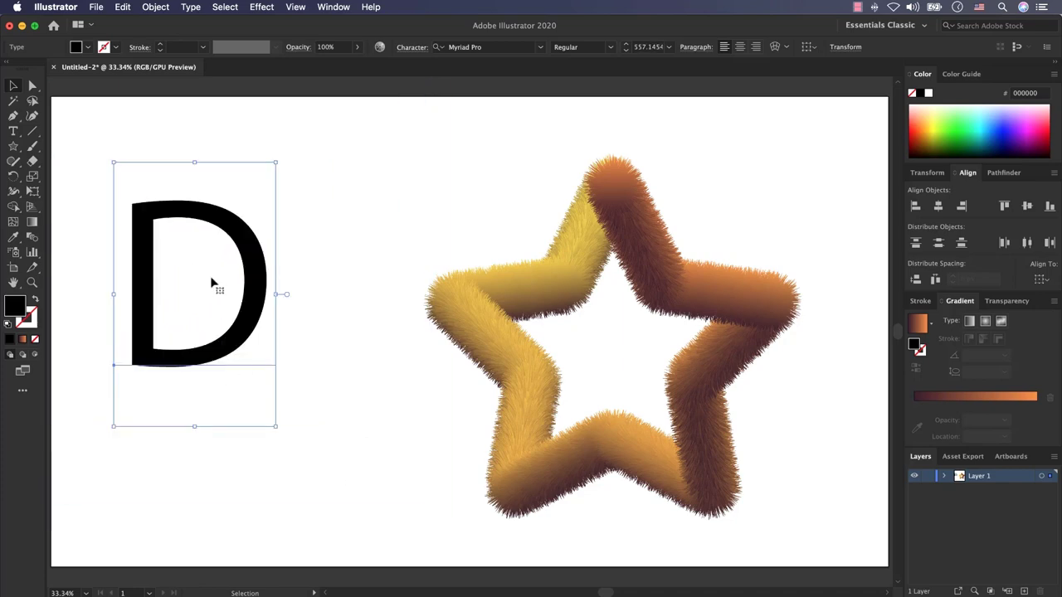
{"action": "left_click_drag", "start_coordinate": [246, 293], "coordinate": [282, 357]}
Set the D's font to Montserrat Thin and nudge it down and left
{"action": "left_click", "coordinate": [503, 46]}
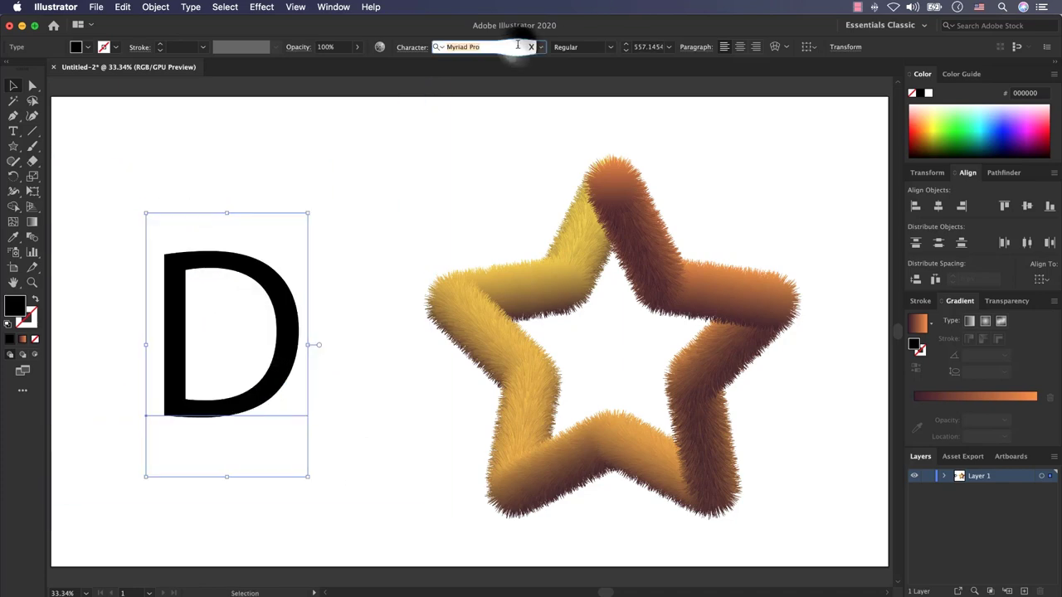
{"action": "type", "text": "mont"}
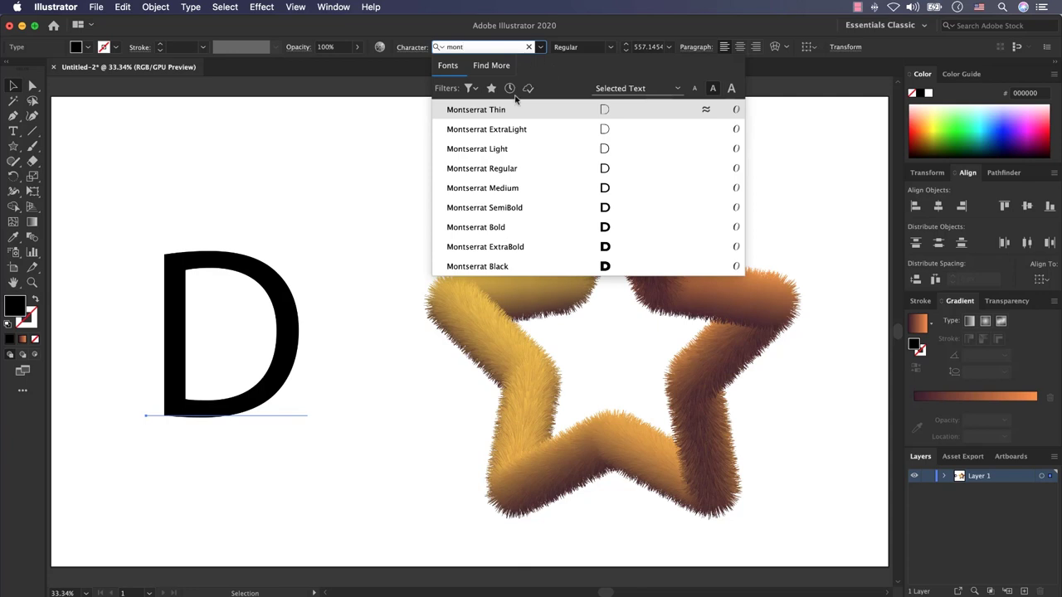
{"action": "left_click", "coordinate": [500, 112]}
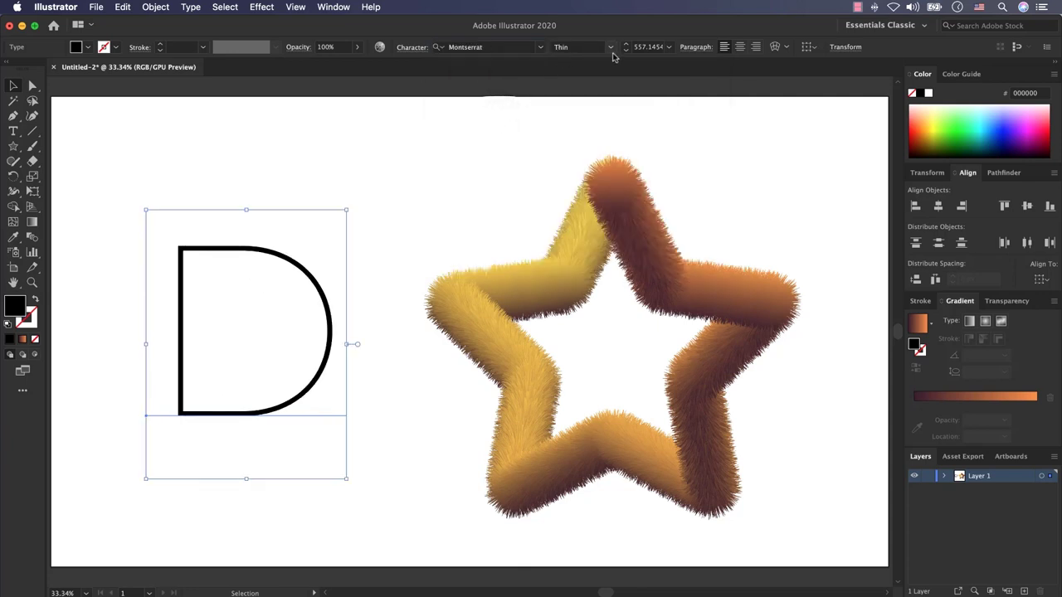
{"action": "left_click", "coordinate": [321, 133]}
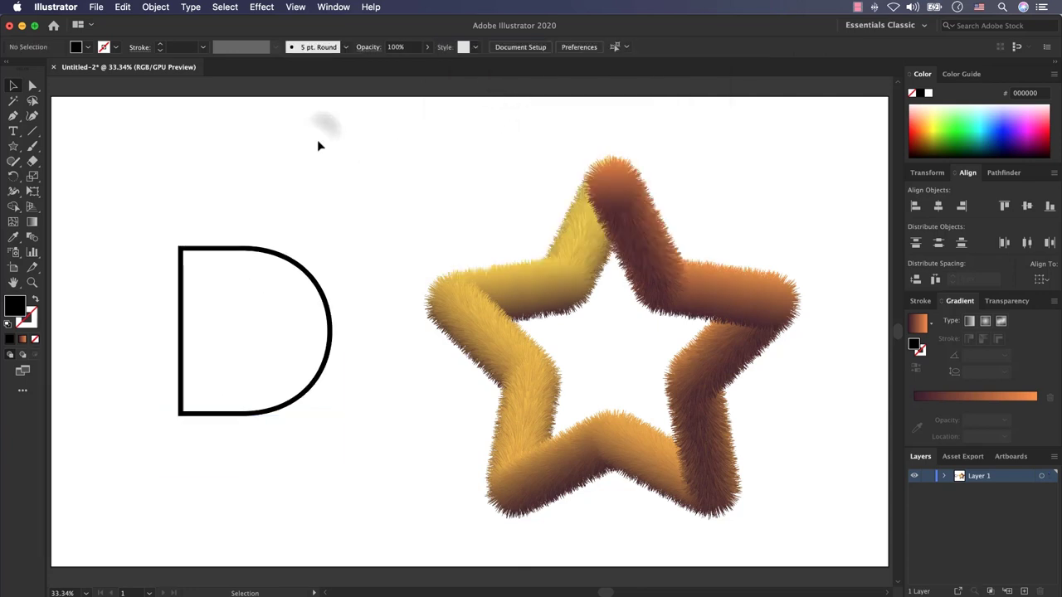
{"action": "mouse_move", "coordinate": [278, 235]}
{"action": "left_mouse_down"}
{"action": "mouse_move", "coordinate": [173, 296]}
{"action": "mouse_move", "coordinate": [261, 244]}
{"action": "left_mouse_up"}
Give the D a black stroke and no fill
{"action": "left_click", "coordinate": [163, 311]}
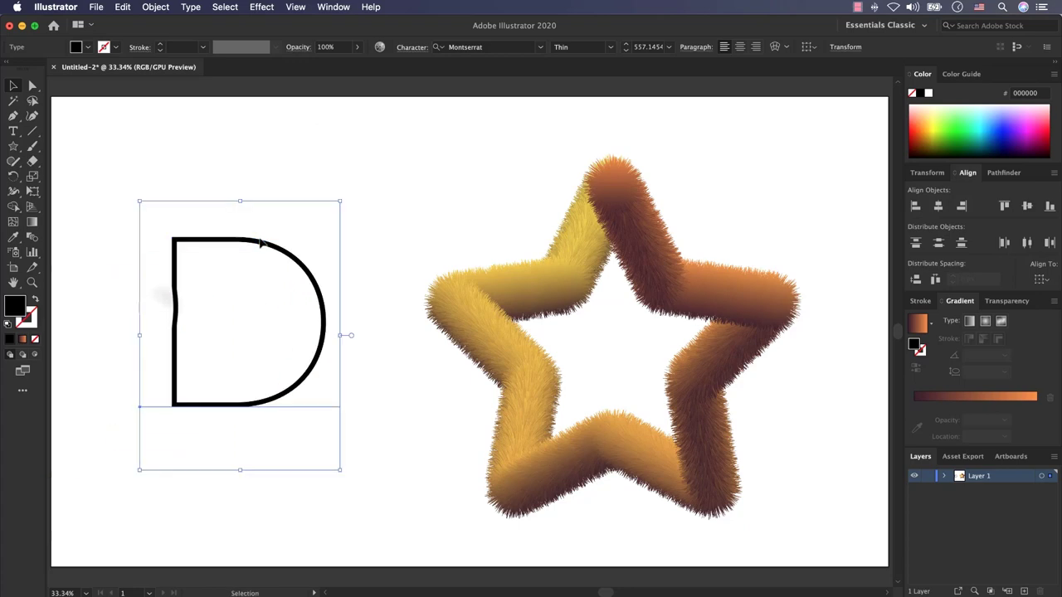
{"action": "left_click", "coordinate": [115, 48]}
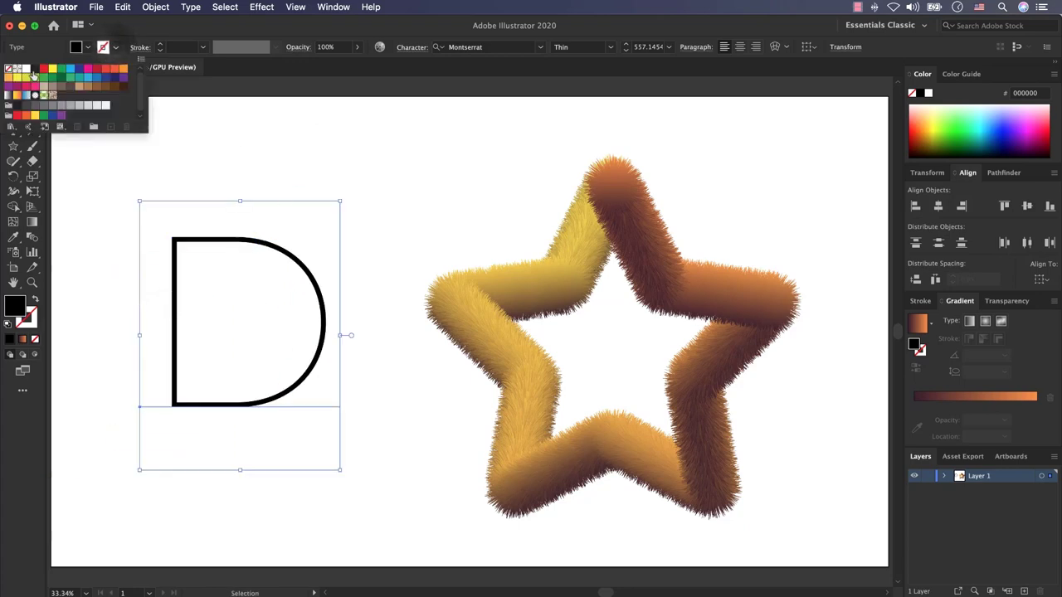
{"action": "left_click", "coordinate": [35, 68]}
{"action": "left_click", "coordinate": [86, 47]}
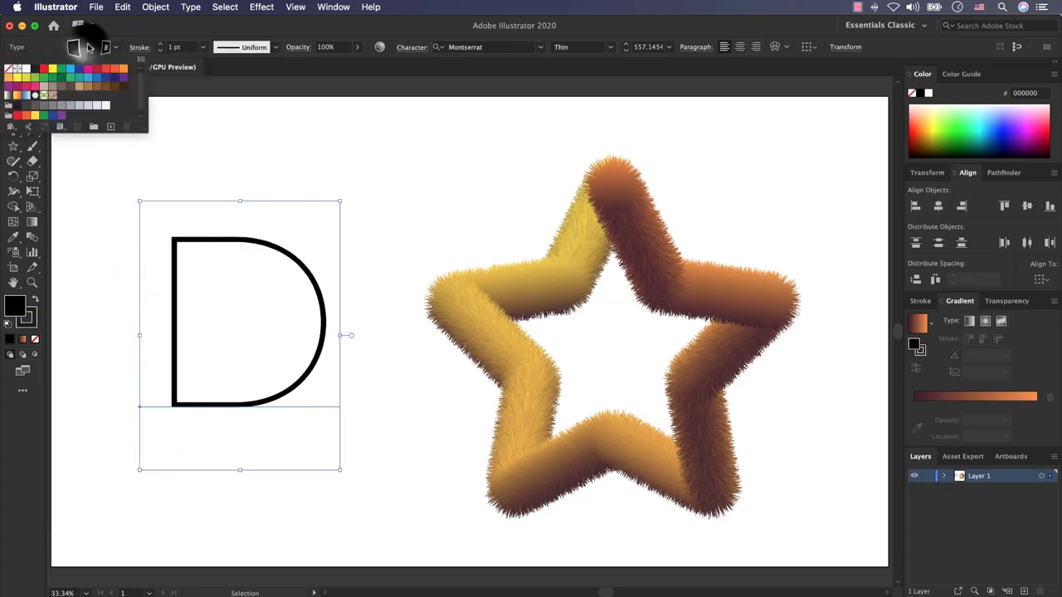
{"action": "left_click", "coordinate": [9, 69]}
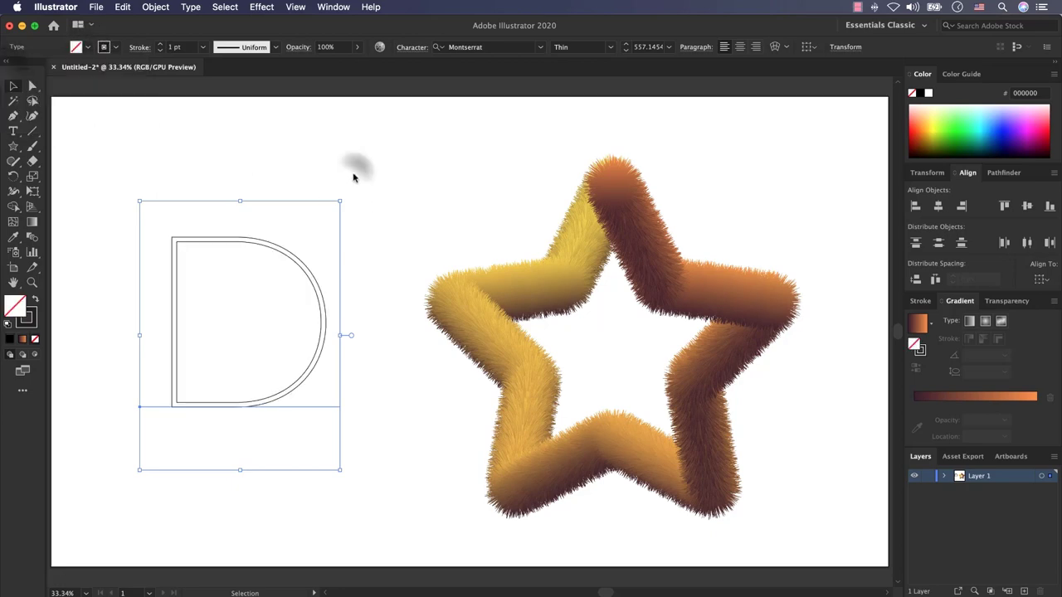
{"action": "left_click", "coordinate": [312, 164]}
{"action": "left_click", "coordinate": [217, 239]}
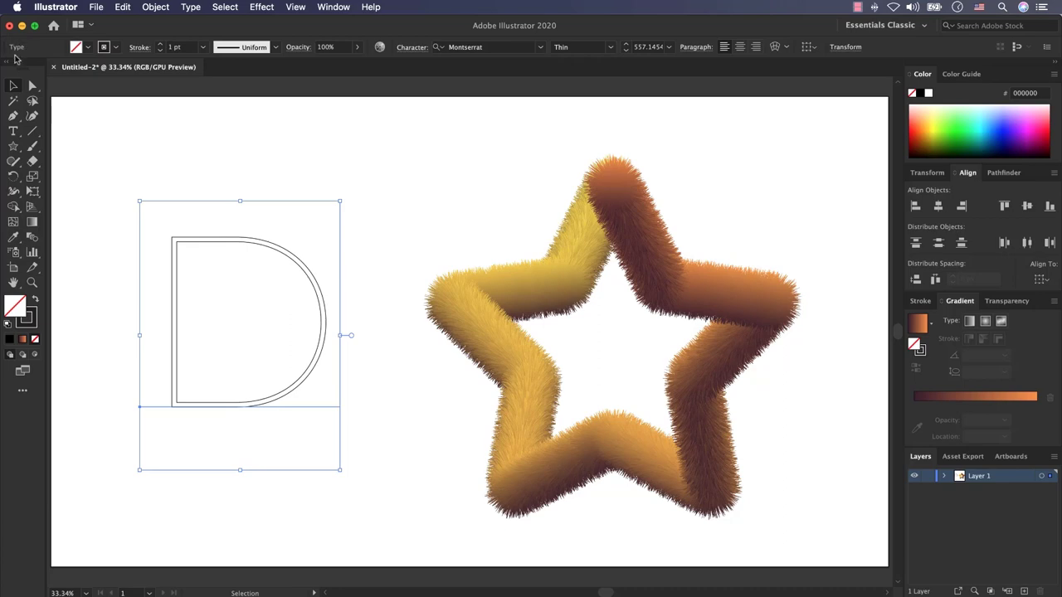
Draw a small test star near the top of the page
{"action": "left_click", "coordinate": [511, 294]}
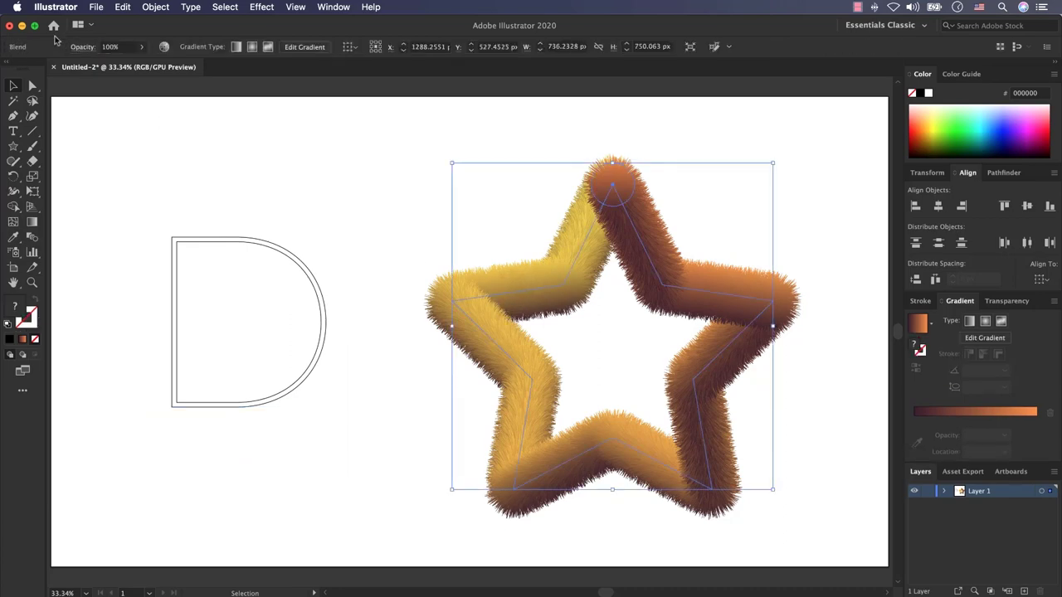
{"action": "left_click", "coordinate": [137, 150]}
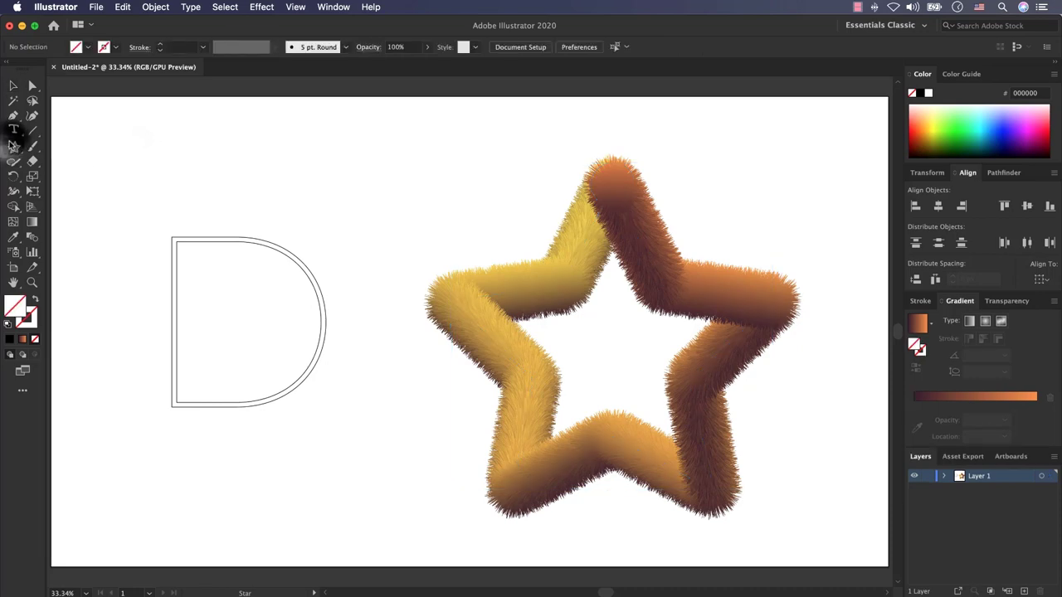
{"action": "left_click", "coordinate": [14, 146]}
{"action": "left_click_drag", "start_coordinate": [342, 148], "coordinate": [384, 185]}
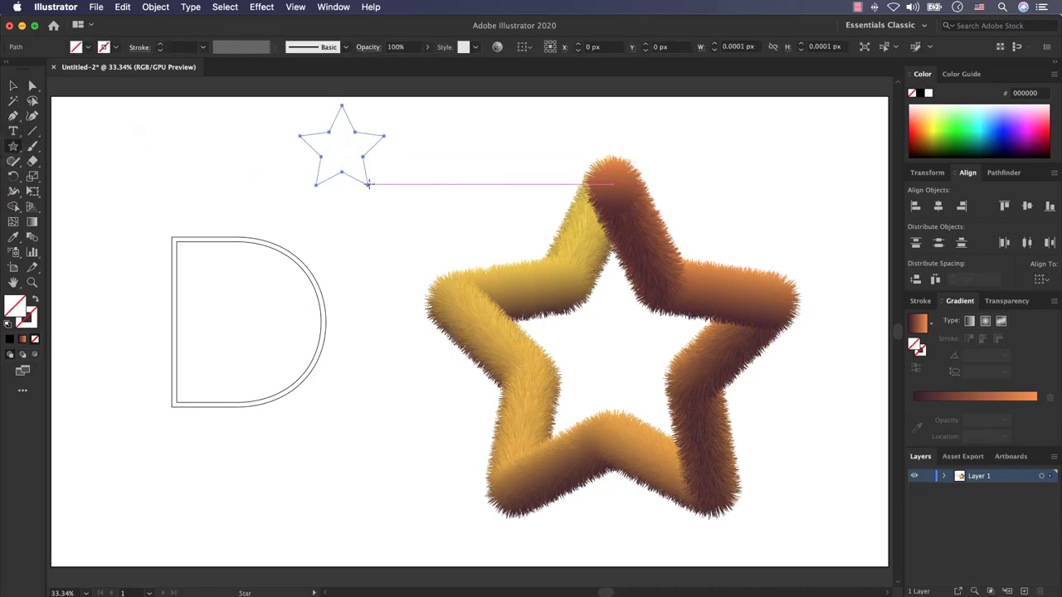
{"action": "key", "text": "v"}
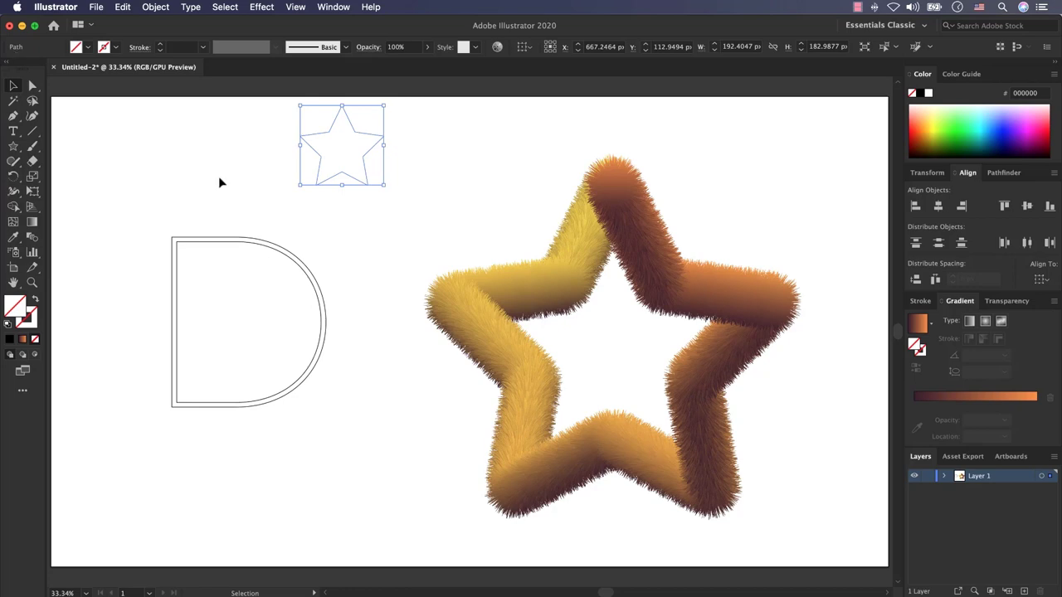
Select the letter D and open Object > Expand with Object and Fill ticked
{"action": "left_click", "coordinate": [196, 246]}
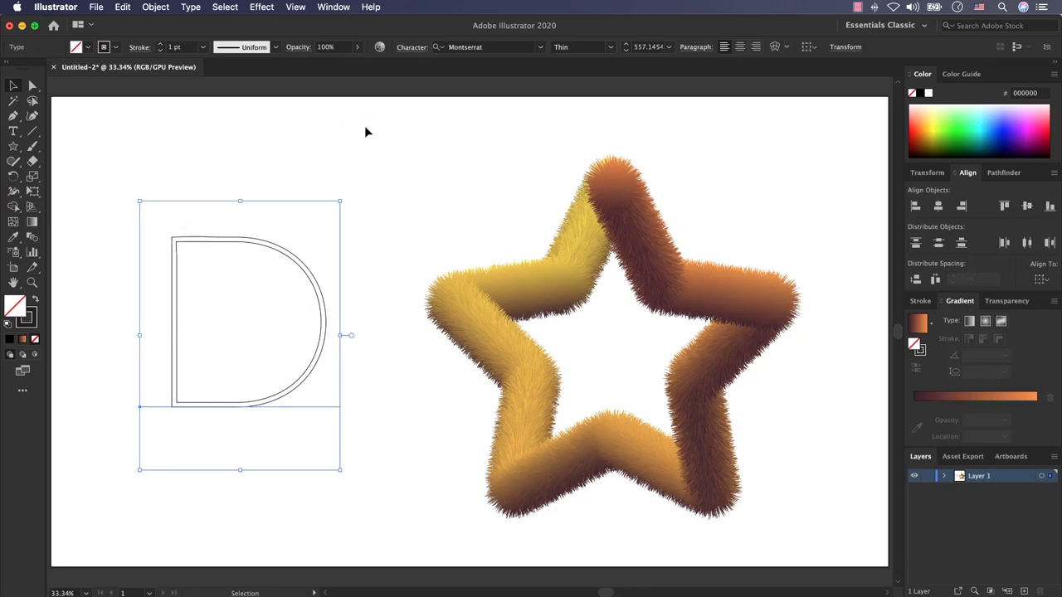
{"action": "left_click", "coordinate": [393, 104]}
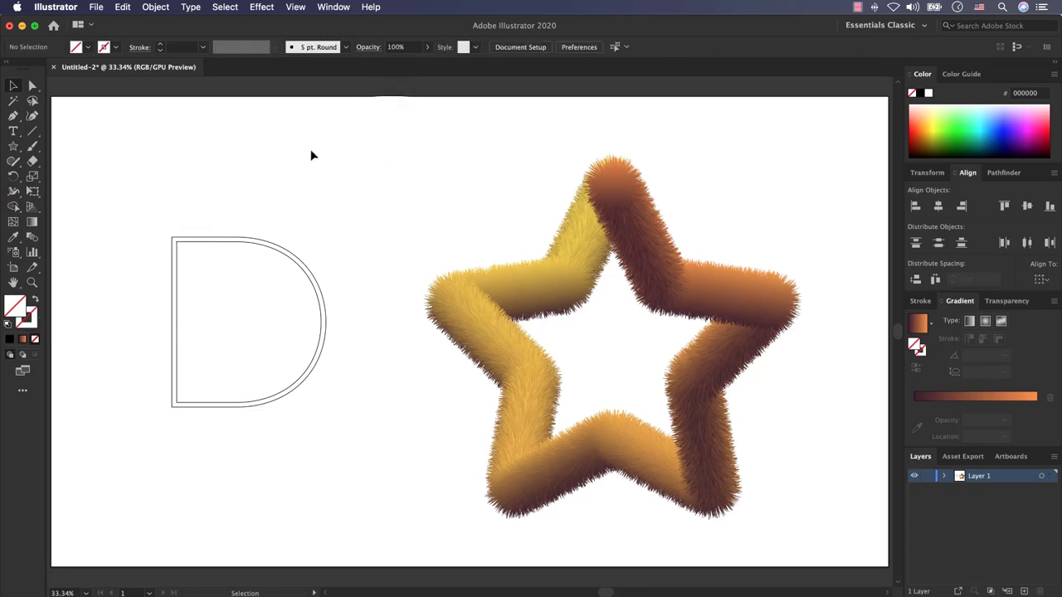
{"action": "left_click", "coordinate": [243, 244]}
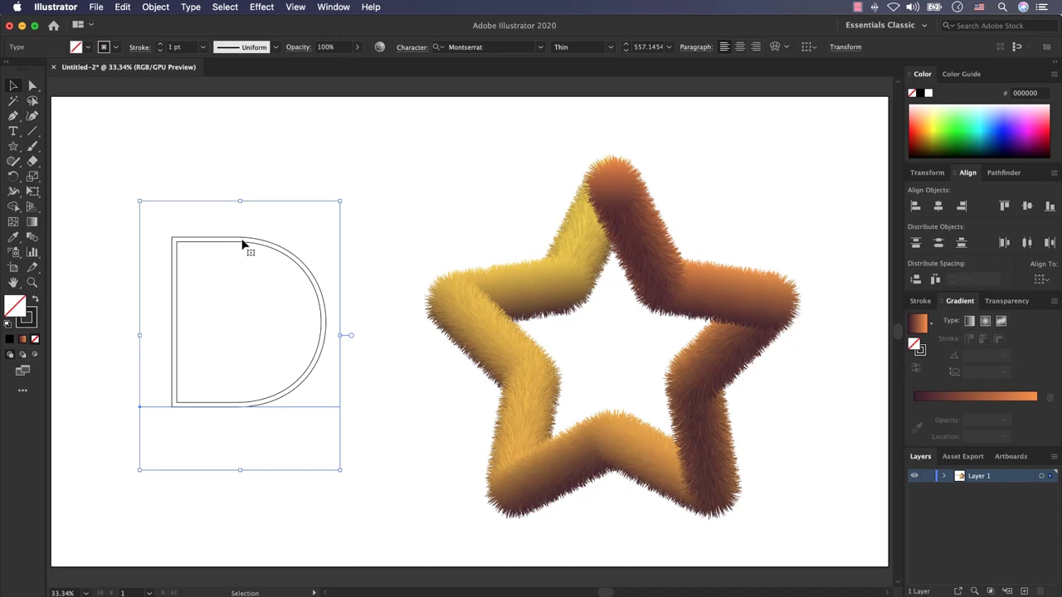
{"action": "left_click", "coordinate": [157, 8]}
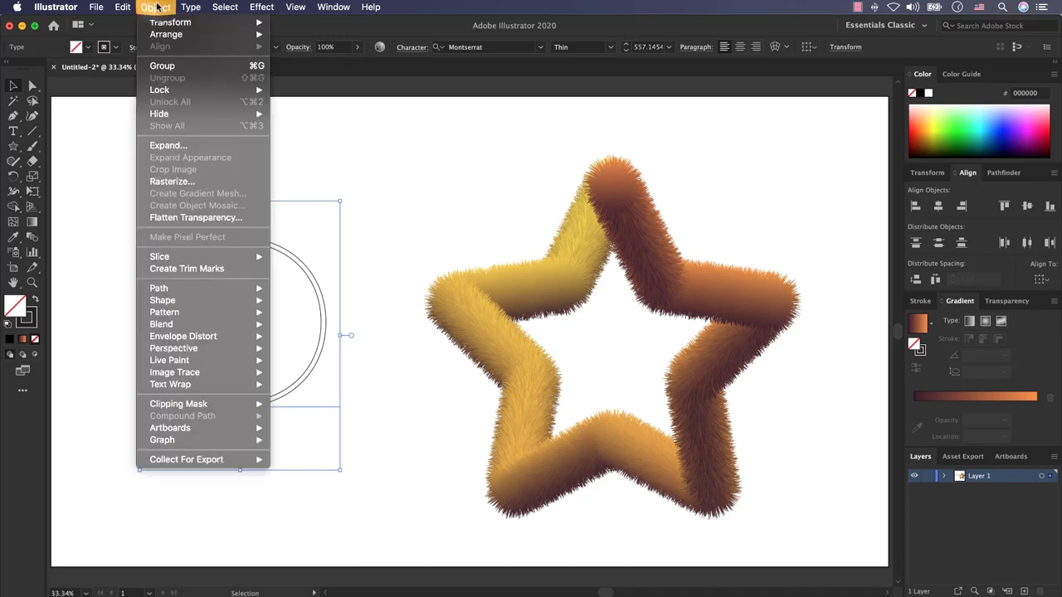
{"action": "left_click", "coordinate": [189, 147]}
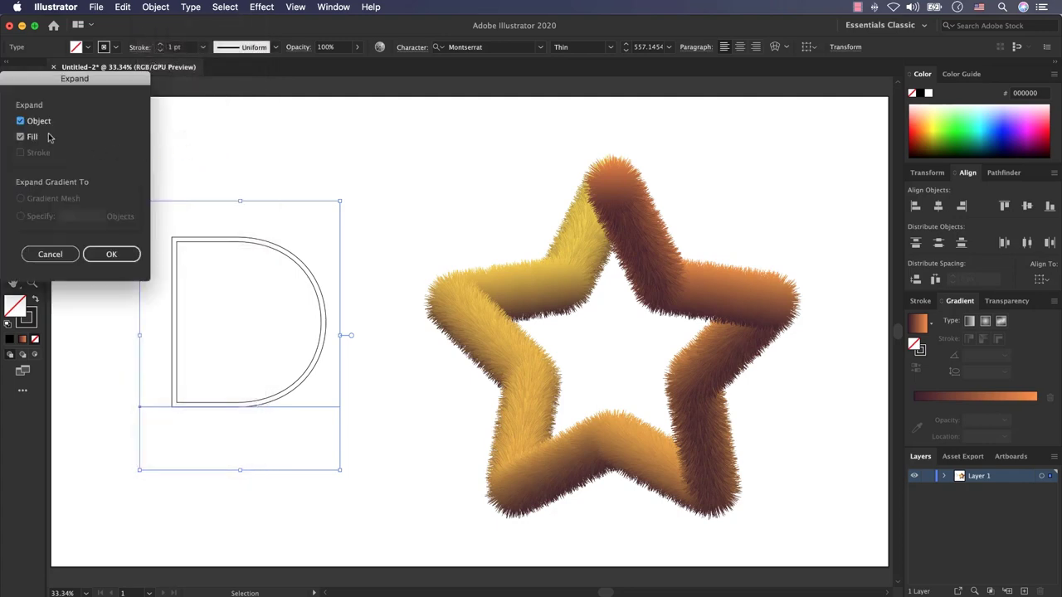
Expand the D into outlines and ungroup it
{"action": "left_click", "coordinate": [109, 254]}
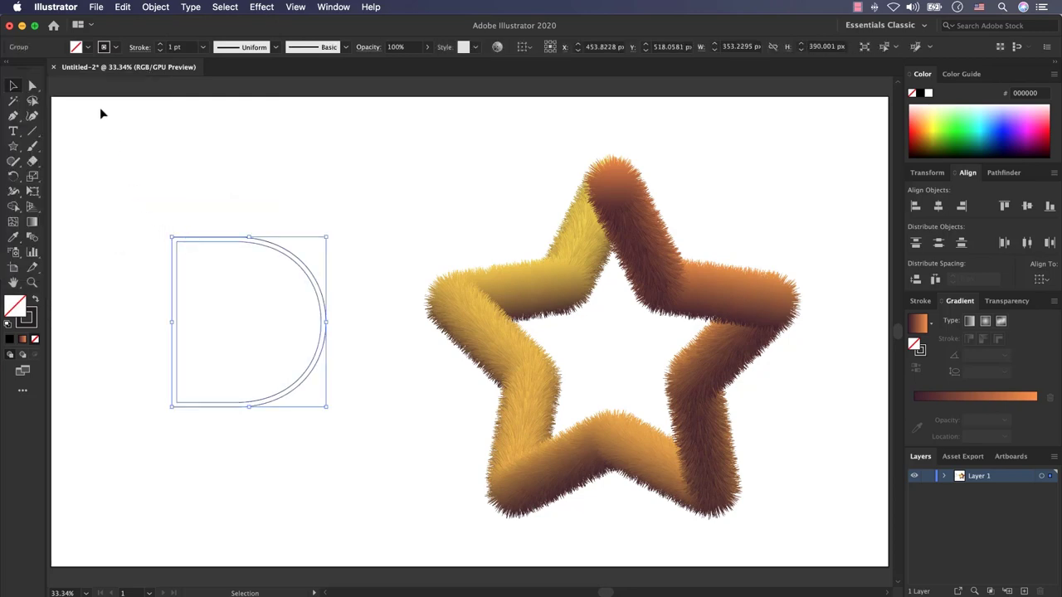
{"action": "right_click", "coordinate": [282, 259]}
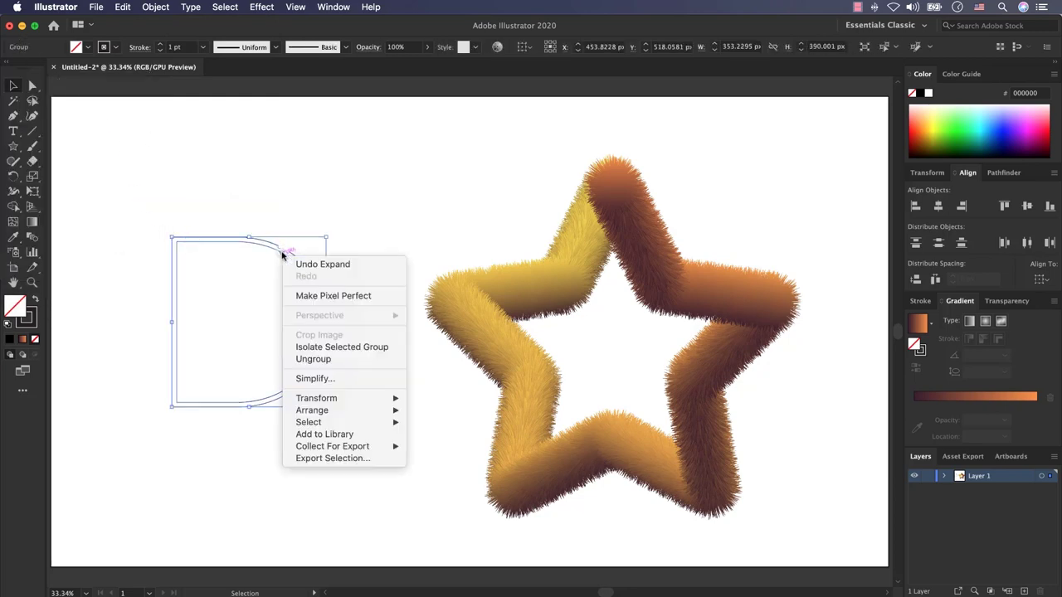
{"action": "left_click", "coordinate": [309, 361]}
{"action": "left_click", "coordinate": [236, 458]}
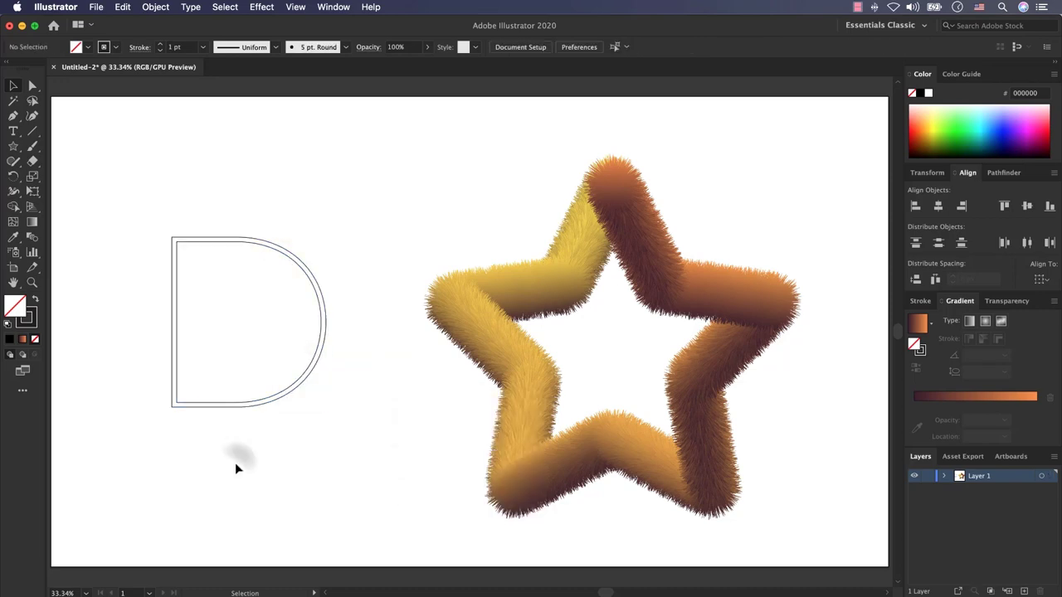
{"action": "left_click", "coordinate": [251, 243]}
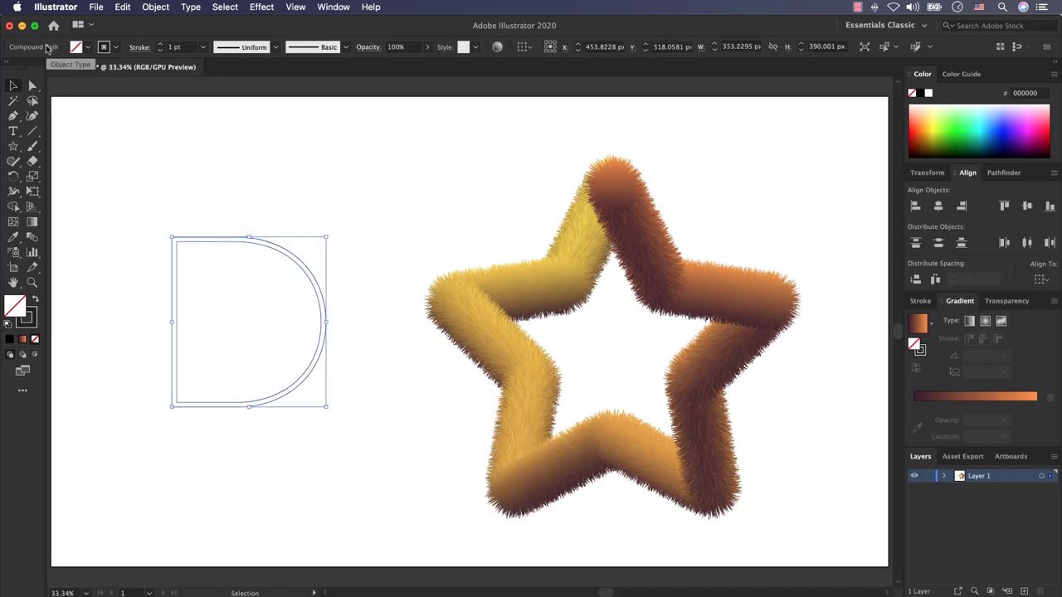
Release the compound path, delete the inner contour, and shift the outer D down-right
{"action": "right_click", "coordinate": [283, 255]}
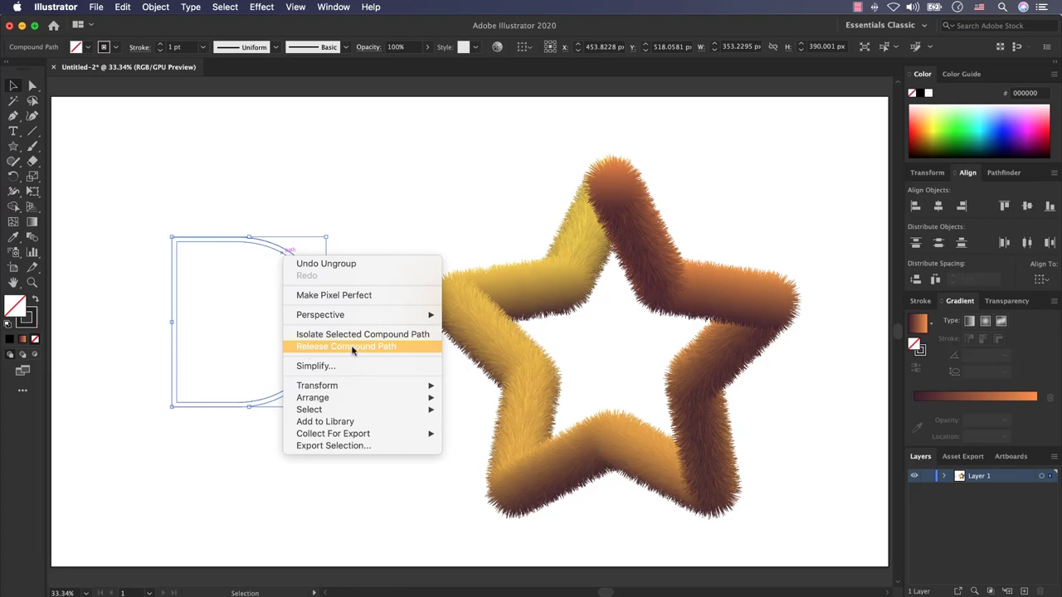
{"action": "left_click", "coordinate": [378, 348]}
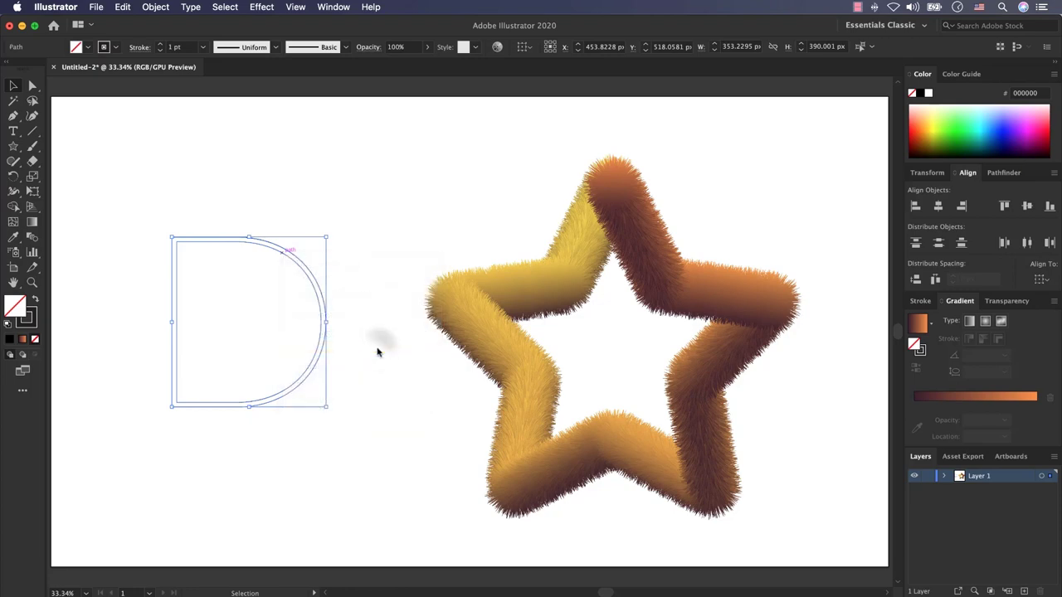
{"action": "left_click", "coordinate": [279, 442]}
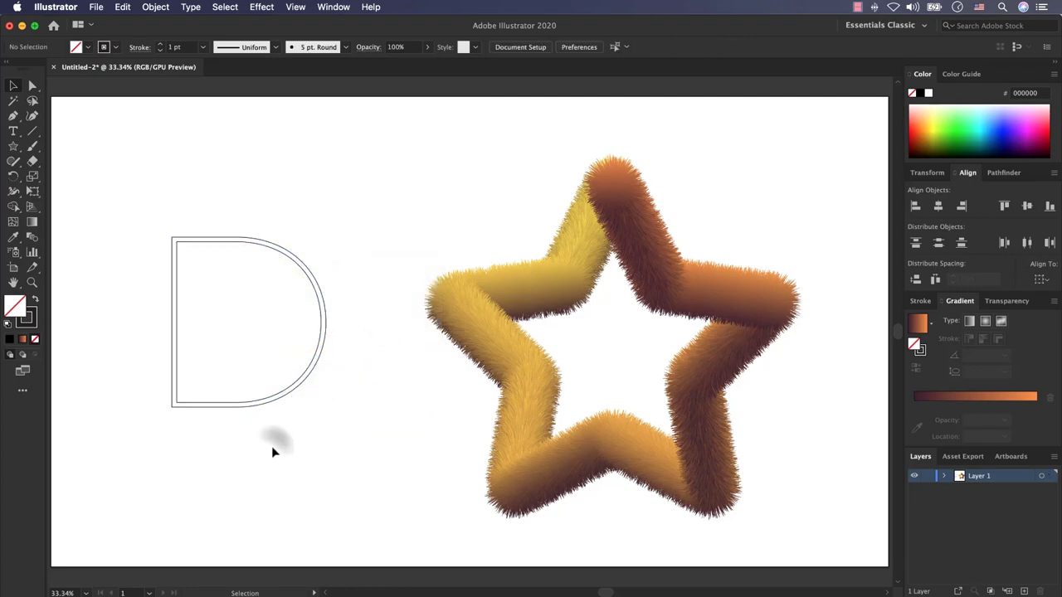
{"action": "left_click", "coordinate": [271, 243]}
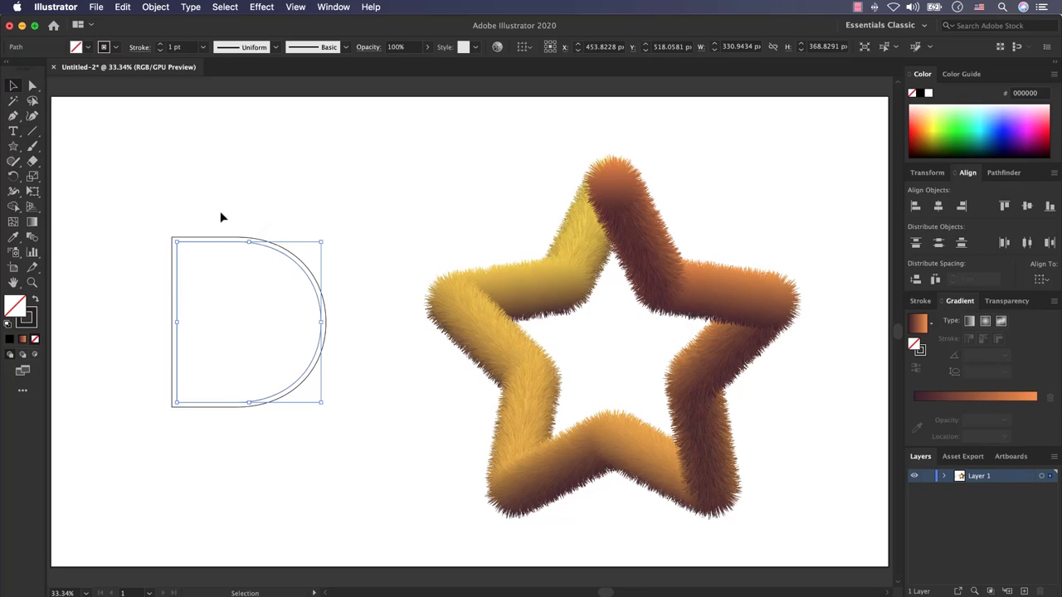
{"action": "key", "text": "Delete"}
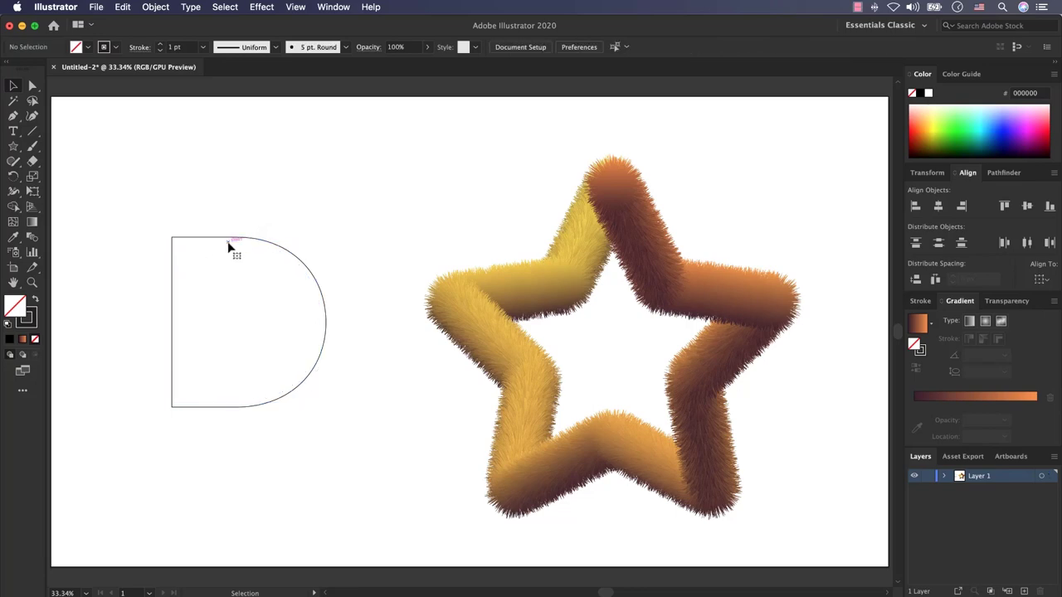
{"action": "left_click", "coordinate": [225, 239]}
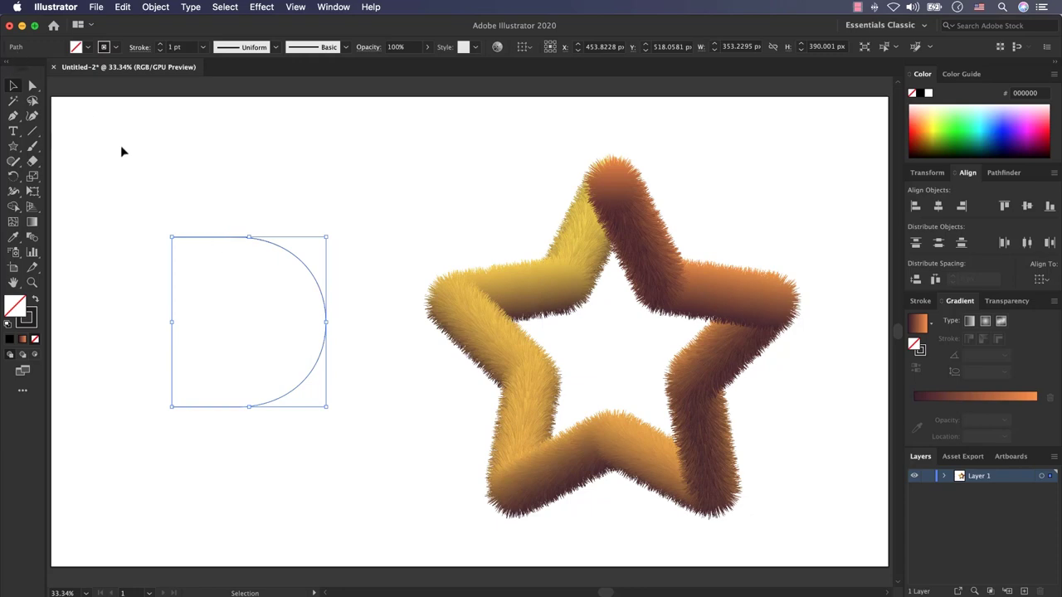
{"action": "left_click_drag", "start_coordinate": [204, 238], "coordinate": [241, 258]}
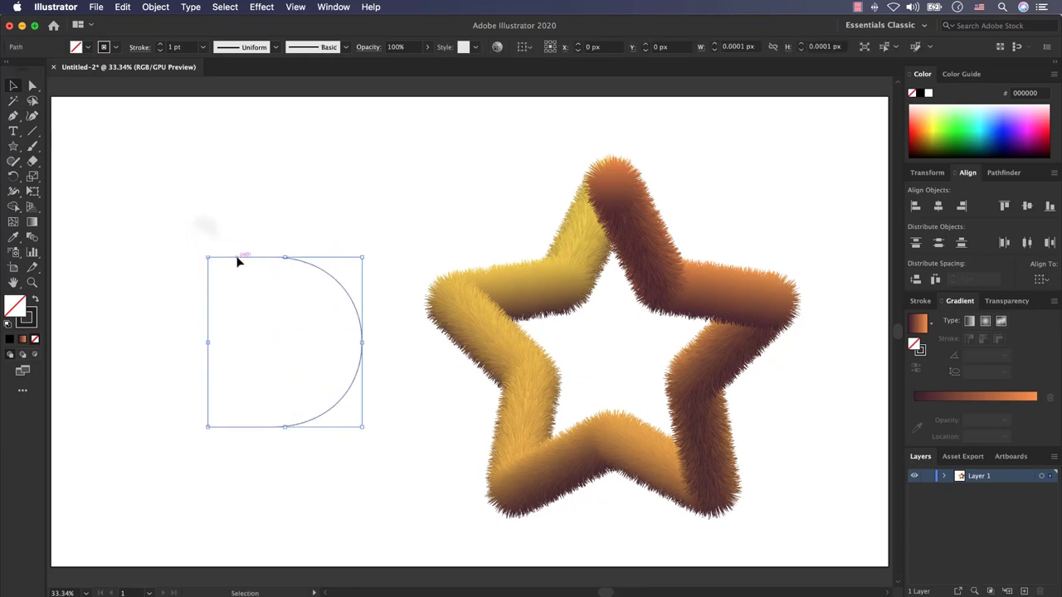
Duplicate the small circle directly below the original
{"action": "left_click", "coordinate": [170, 253]}
{"action": "left_click_drag", "start_coordinate": [13, 146], "coordinate": [139, 201]}
{"action": "key", "text": "v"}
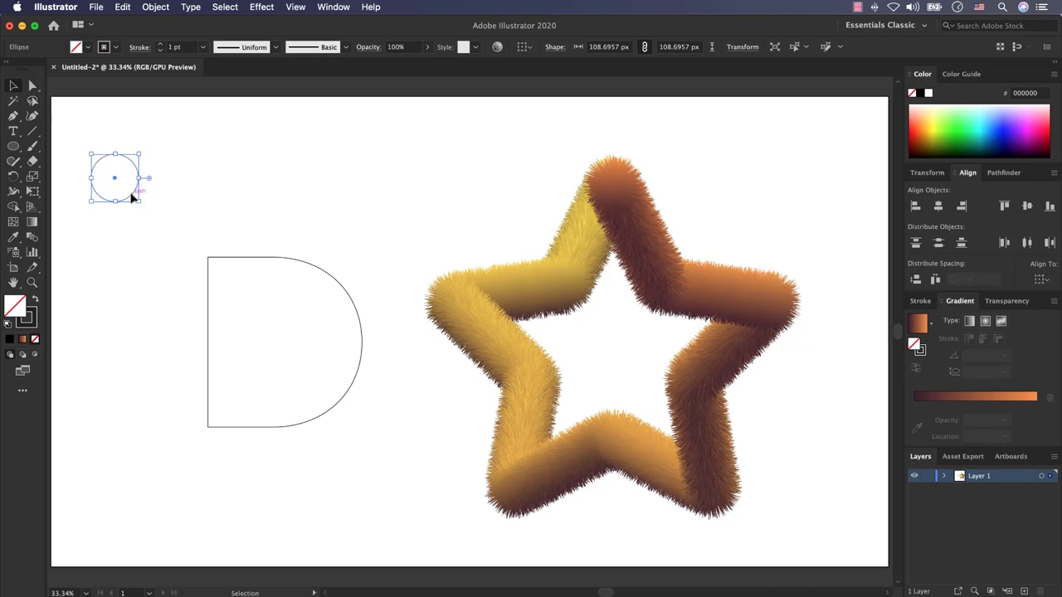
{"action": "left_click_drag", "start_coordinate": [132, 198], "coordinate": [131, 271]}
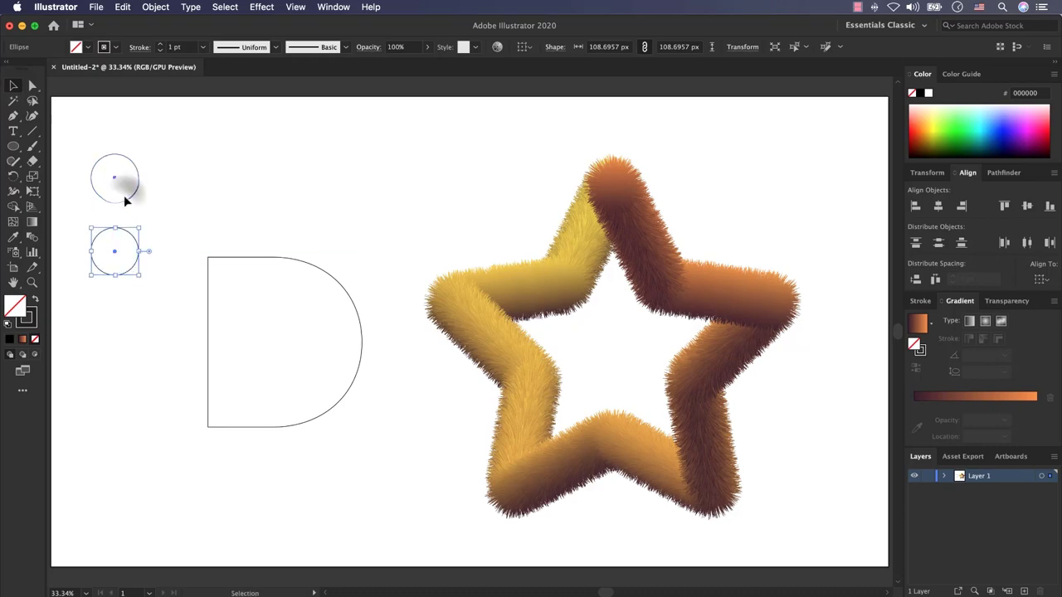
Fill the upper circle with a vertical 90° gradient, orange on top fading to dark brown
{"action": "left_click", "coordinate": [124, 196]}
{"action": "left_click", "coordinate": [911, 400]}
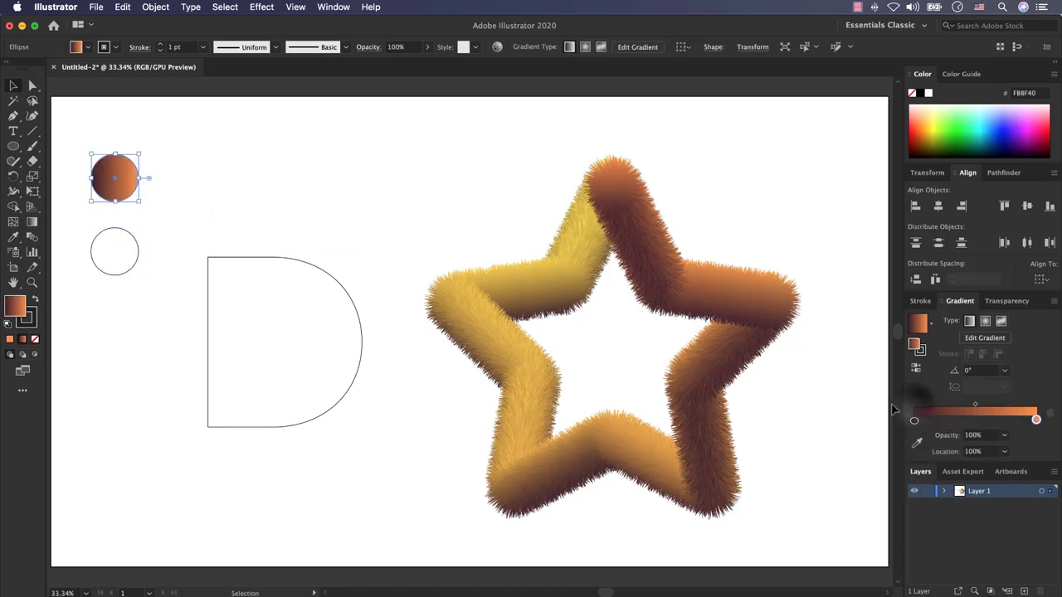
{"action": "left_click", "coordinate": [916, 371]}
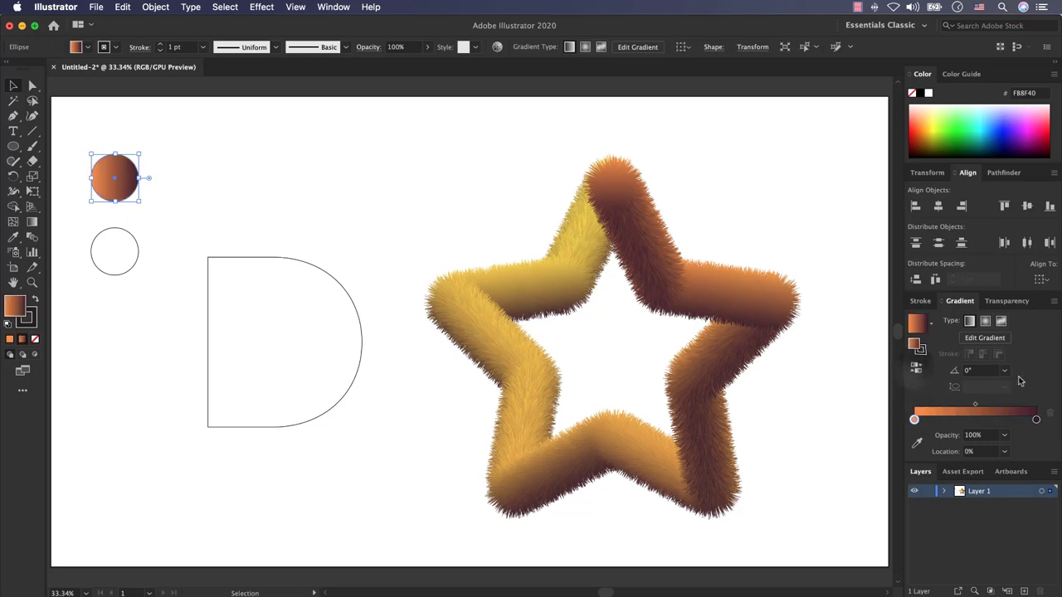
{"action": "left_click", "coordinate": [1004, 370]}
{"action": "left_click", "coordinate": [1023, 448]}
{"action": "left_click", "coordinate": [916, 370]}
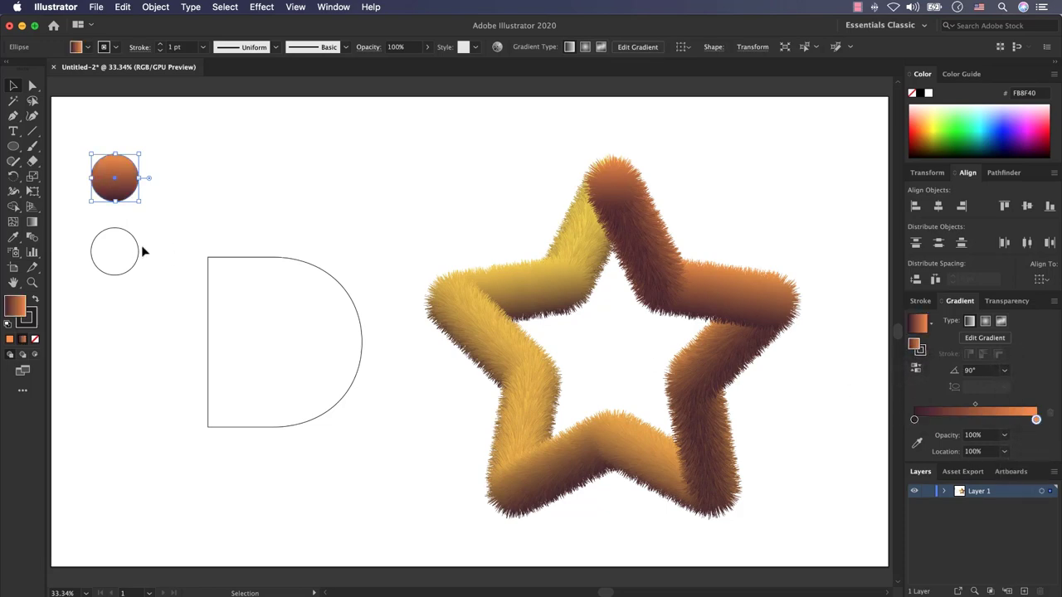
Give the lower circle the same 90° gradient with its light stop changed to yellow
{"action": "left_click", "coordinate": [137, 253]}
{"action": "left_click", "coordinate": [917, 397]}
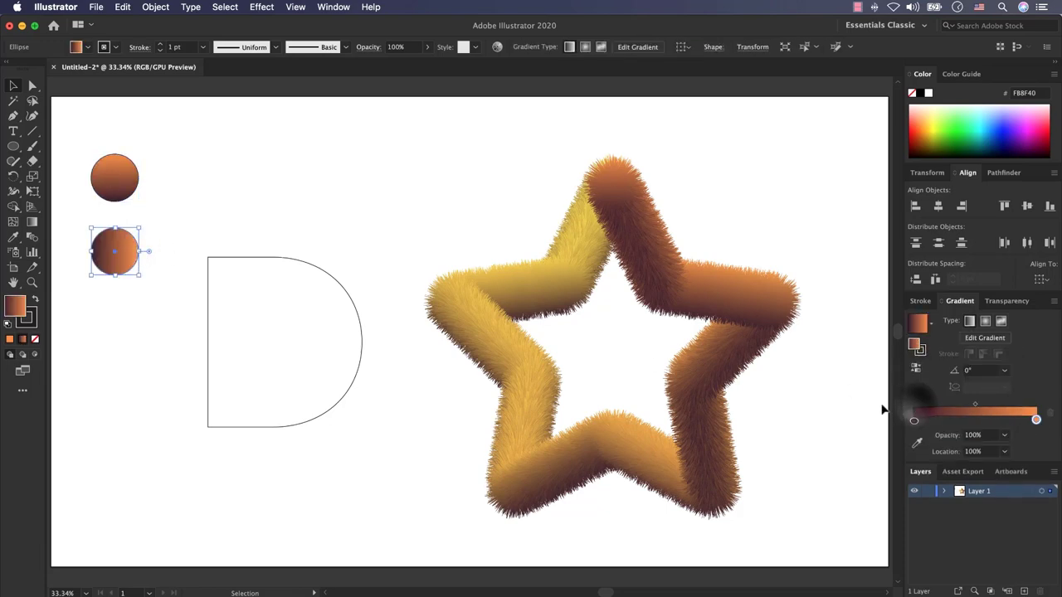
{"action": "double_click", "coordinate": [1035, 420]}
{"action": "left_click_drag", "start_coordinate": [967, 487], "coordinate": [1006, 492]}
{"action": "left_click", "coordinate": [1004, 370]}
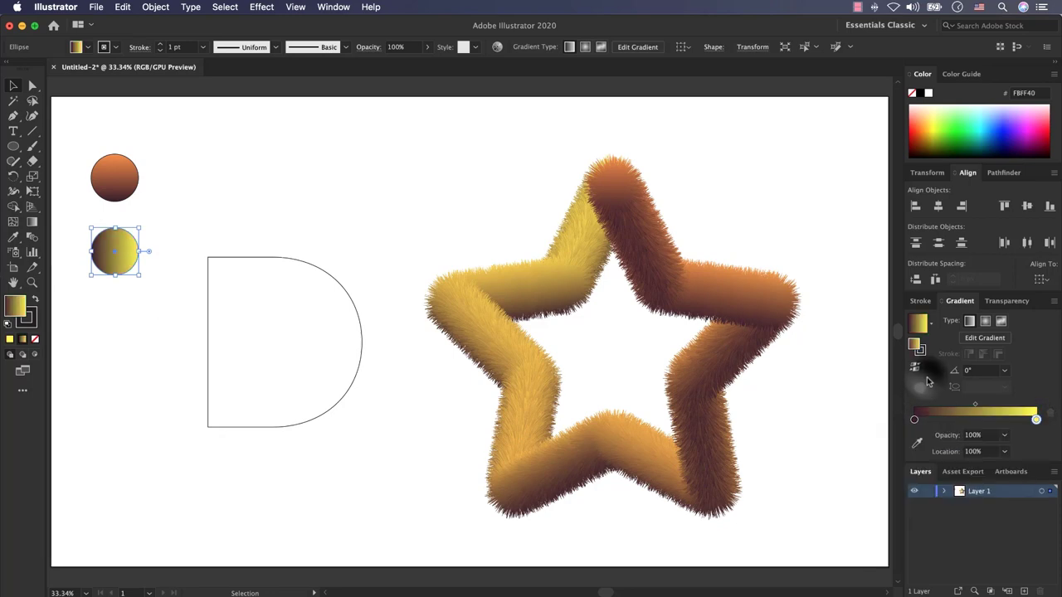
{"action": "left_click", "coordinate": [1004, 370]}
{"action": "left_click", "coordinate": [1023, 448]}
{"action": "left_click", "coordinate": [128, 341]}
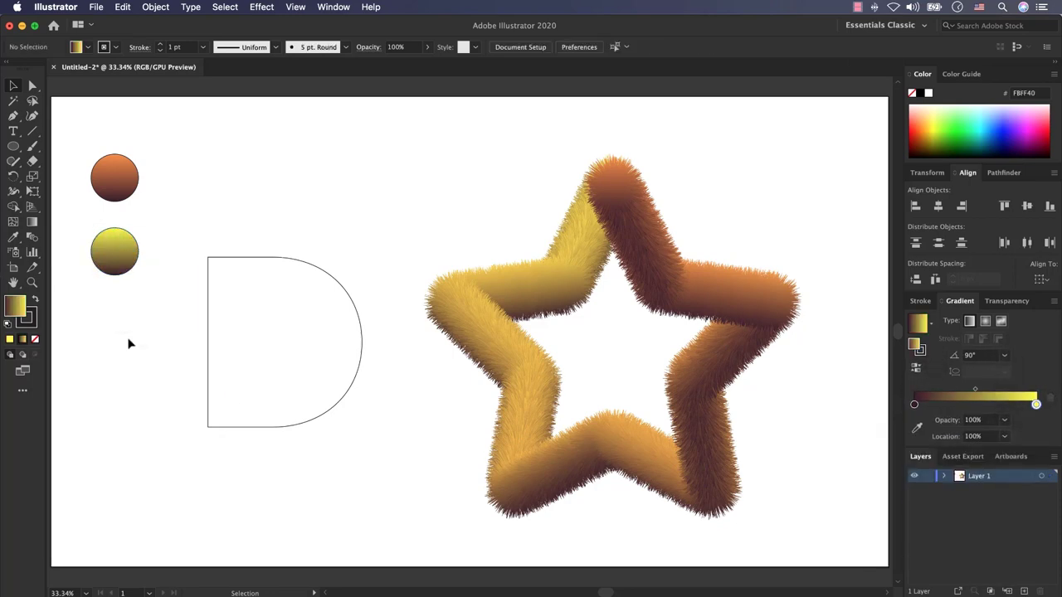
Set the stroke of both gradient circles to None
{"action": "left_click_drag", "start_coordinate": [128, 341], "coordinate": [105, 142]}
{"action": "left_click", "coordinate": [116, 47]}
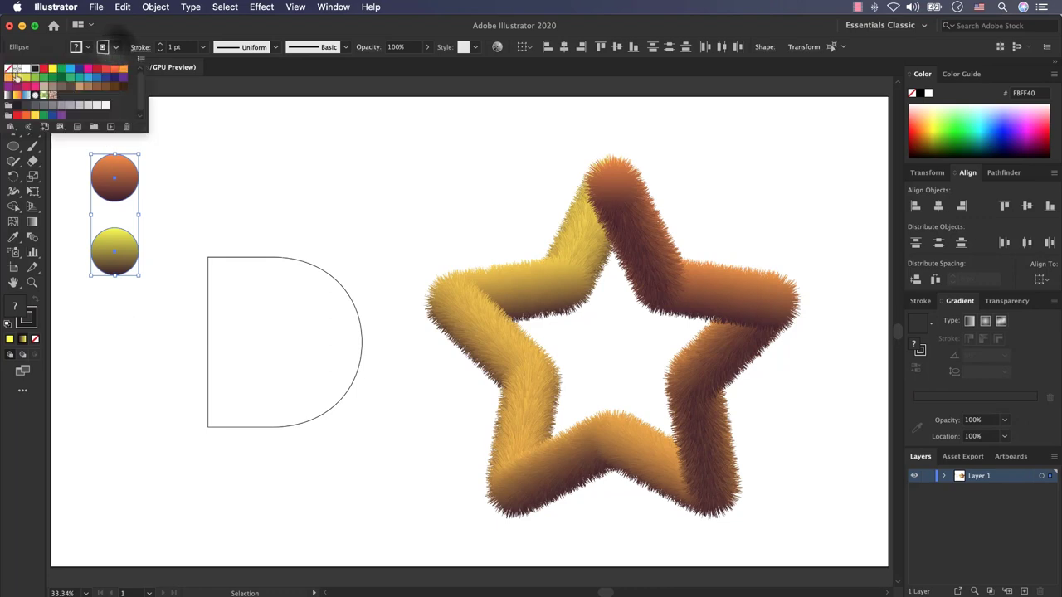
{"action": "left_click", "coordinate": [213, 154]}
{"action": "left_click", "coordinate": [203, 156]}
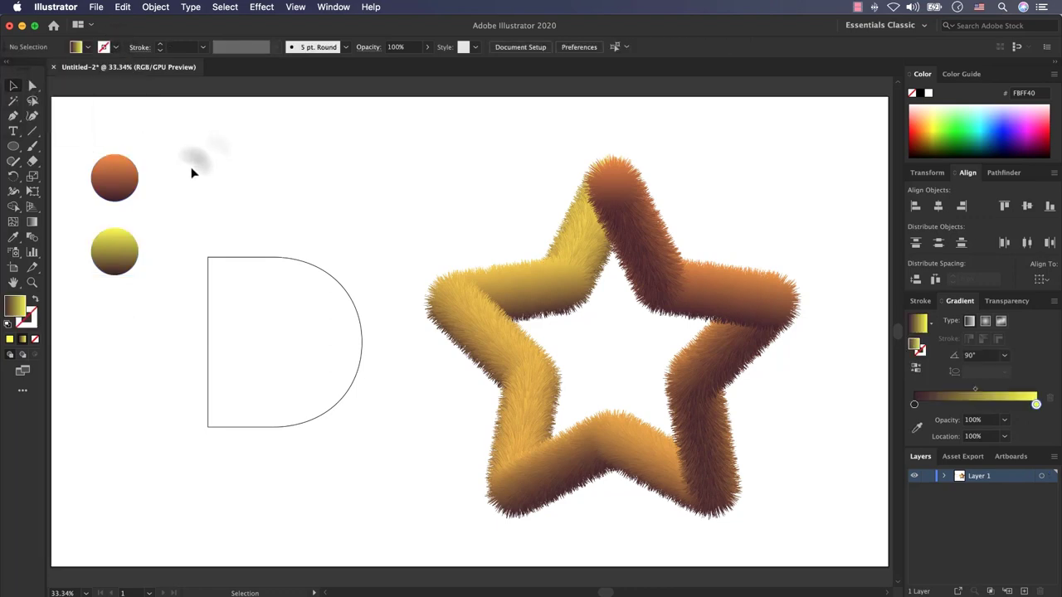
Blend the two circles into one capsule with Ctrl+Alt+B
{"action": "left_click_drag", "start_coordinate": [159, 152], "coordinate": [123, 276]}
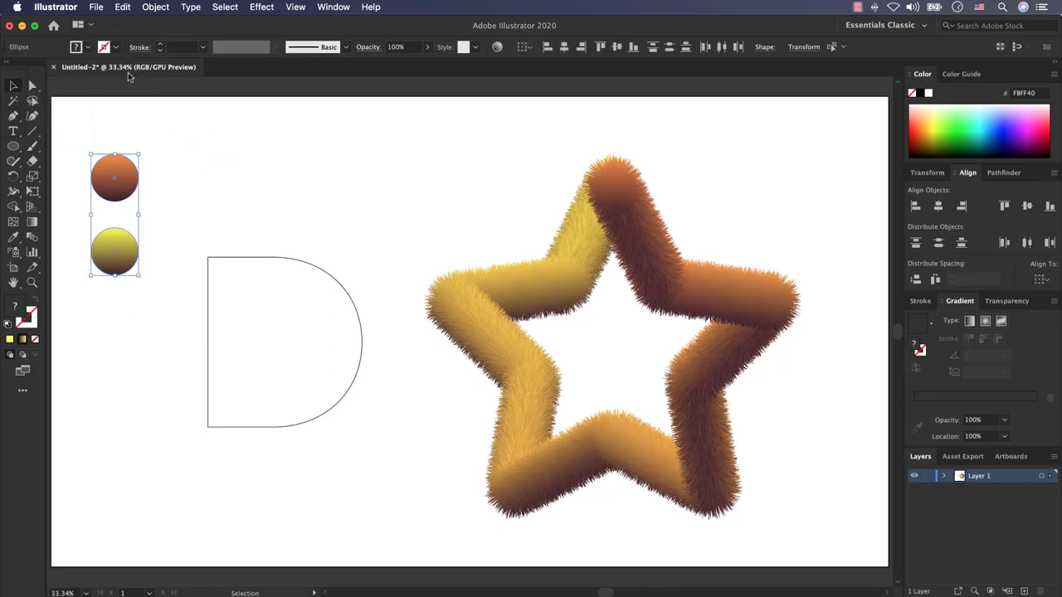
{"action": "left_click", "coordinate": [157, 7]}
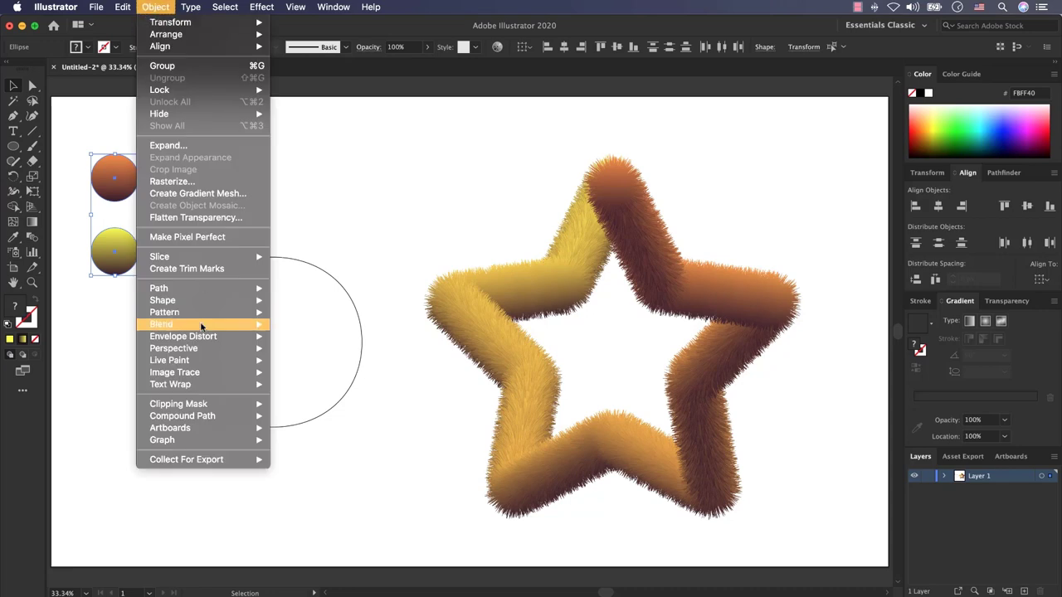
{"action": "mouse_move", "coordinate": [201, 327]}
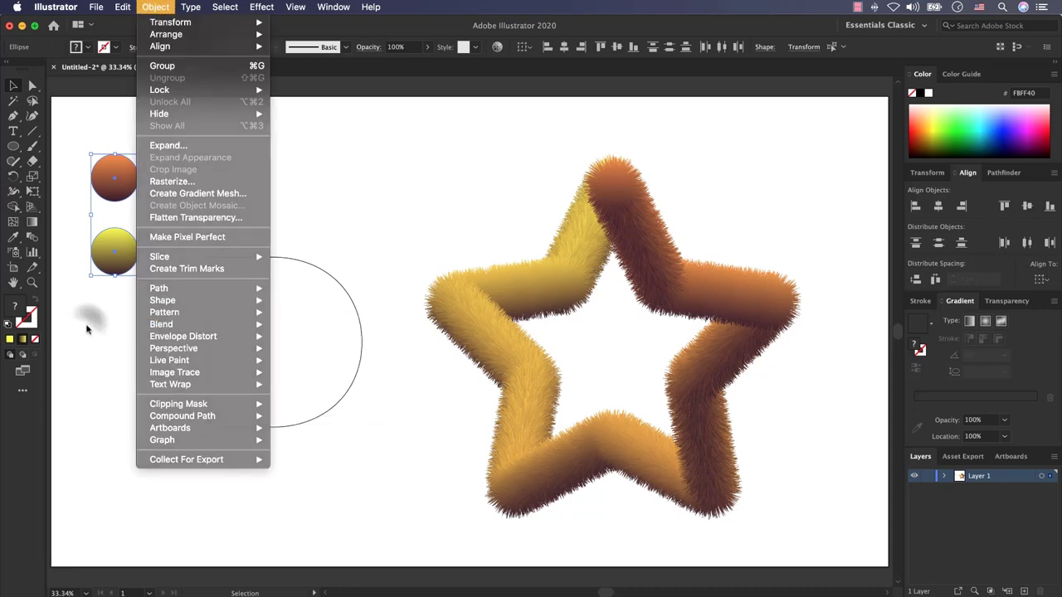
{"action": "key", "text": "Escape"}
{"action": "key", "text": "ctrl+alt+b"}
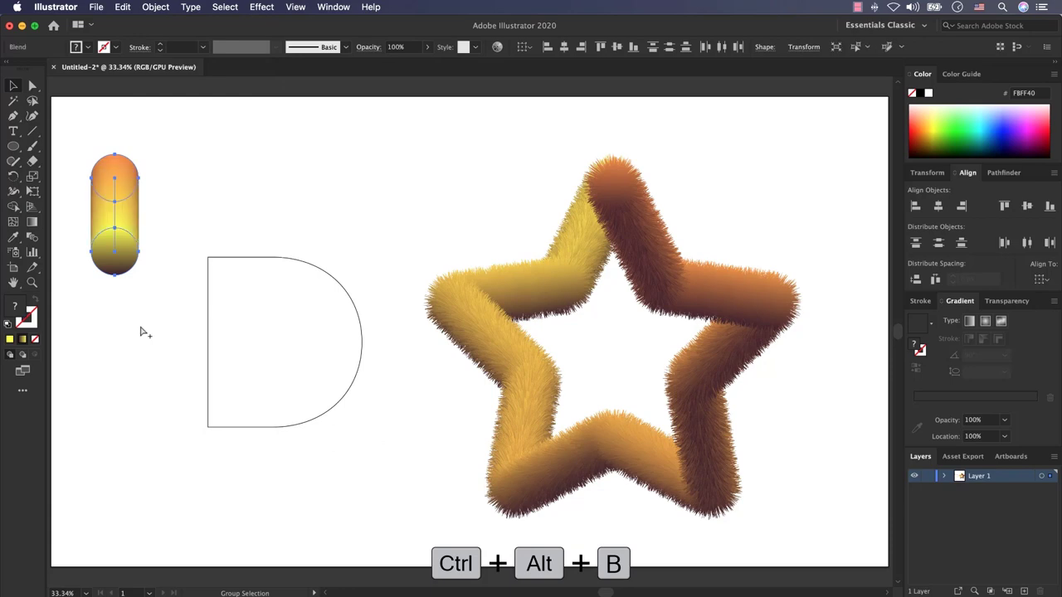
{"action": "left_click", "coordinate": [135, 343]}
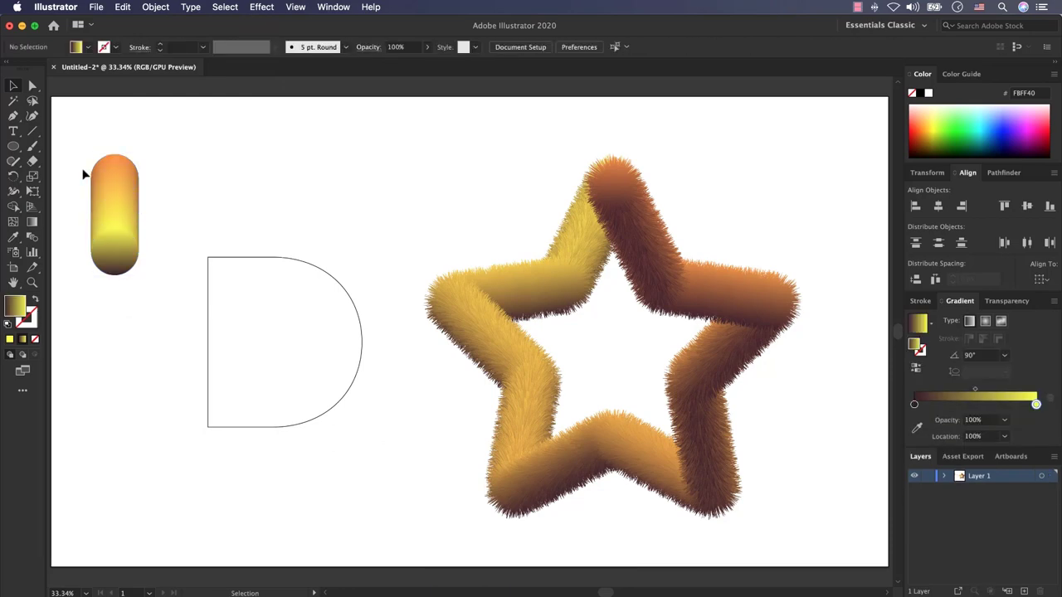
Replace the blend's spine with the D outline and shift the D blend slightly left
{"action": "left_click_drag", "start_coordinate": [78, 153], "coordinate": [267, 342]}
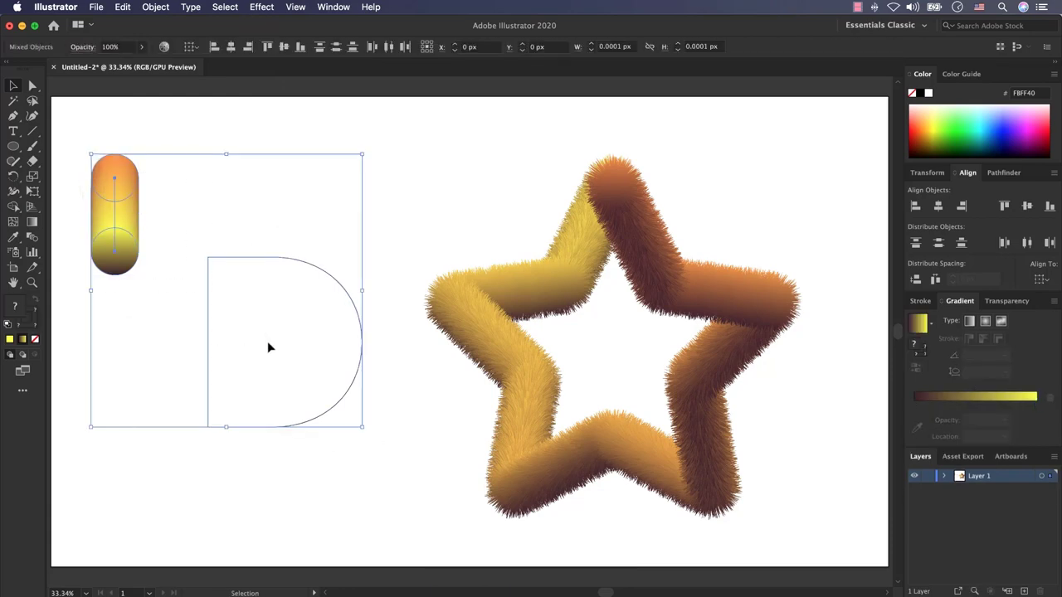
{"action": "left_click", "coordinate": [146, 5]}
{"action": "mouse_move", "coordinate": [209, 325]}
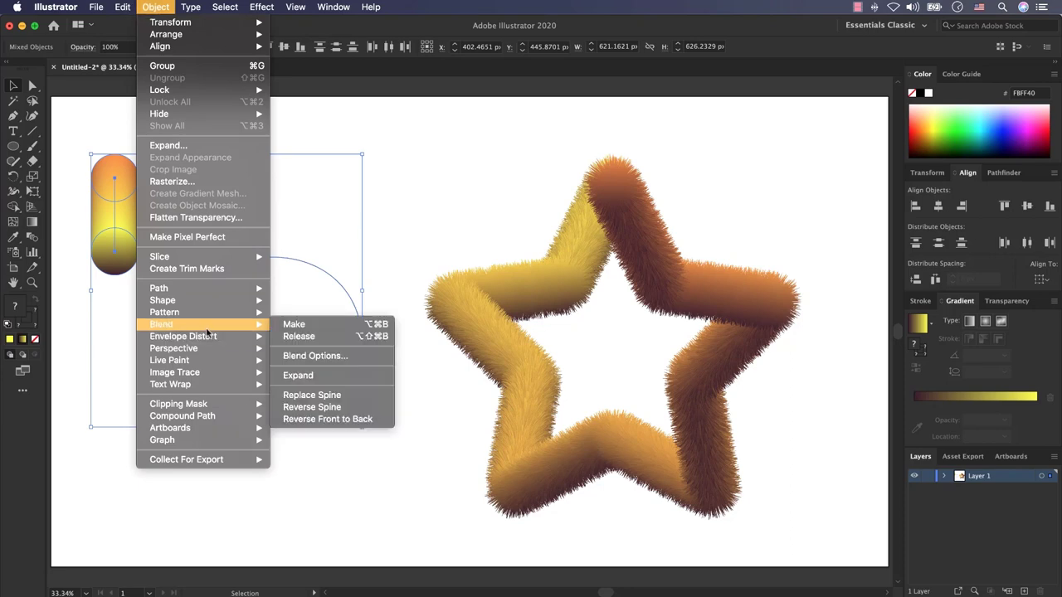
{"action": "left_click", "coordinate": [312, 397]}
{"action": "left_click", "coordinate": [158, 496]}
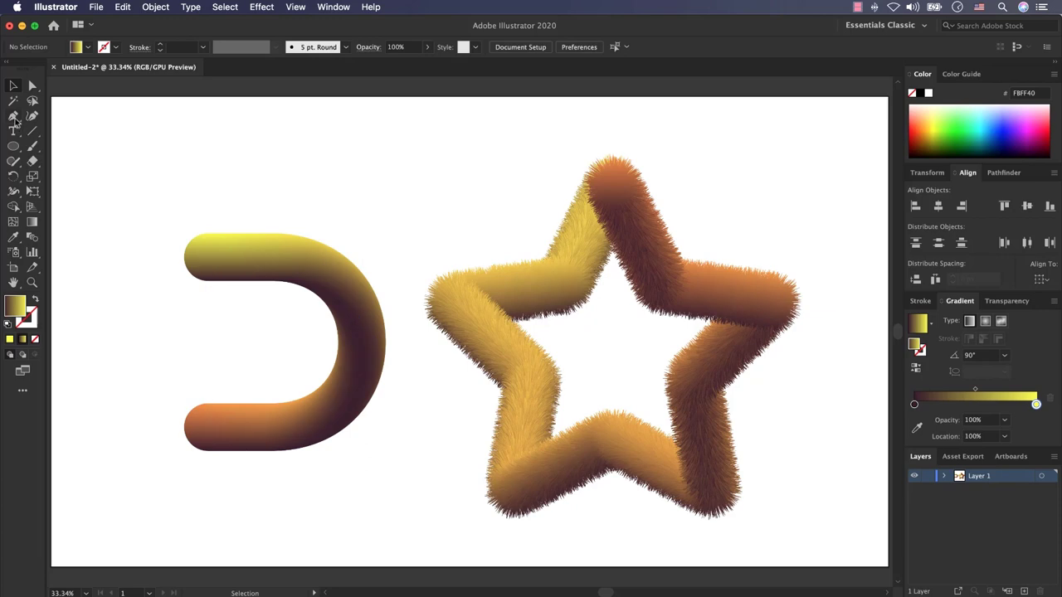
{"action": "left_click", "coordinate": [237, 261]}
{"action": "left_click_drag", "start_coordinate": [237, 260], "coordinate": [198, 260]}
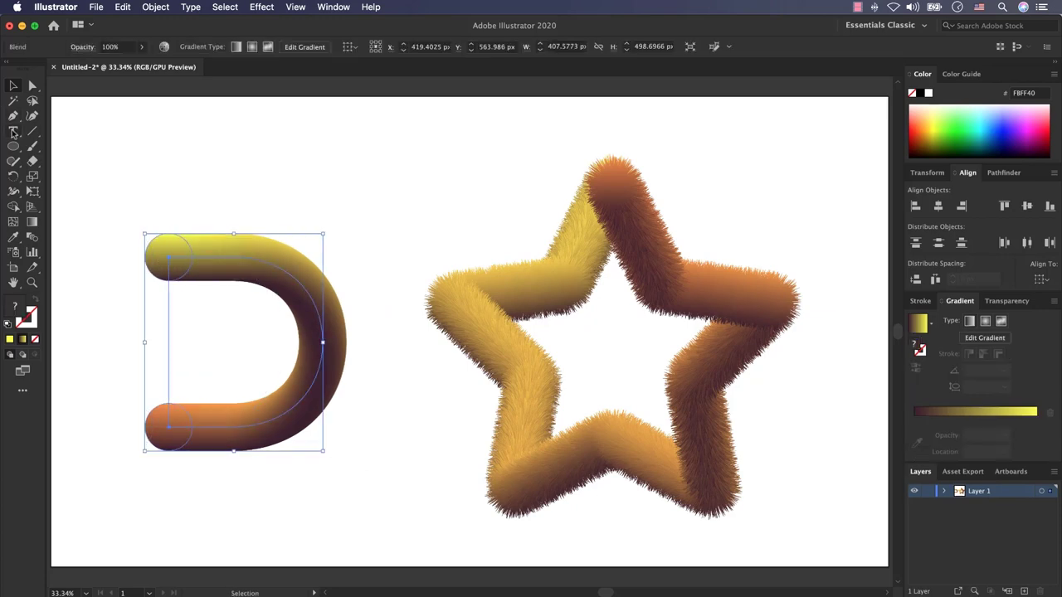
Extend the spine upward with the Pen tool and raise its endpoint to close the D's left side
{"action": "left_click", "coordinate": [14, 116]}
{"action": "left_click", "coordinate": [169, 427]}
{"action": "left_click", "coordinate": [168, 342]}
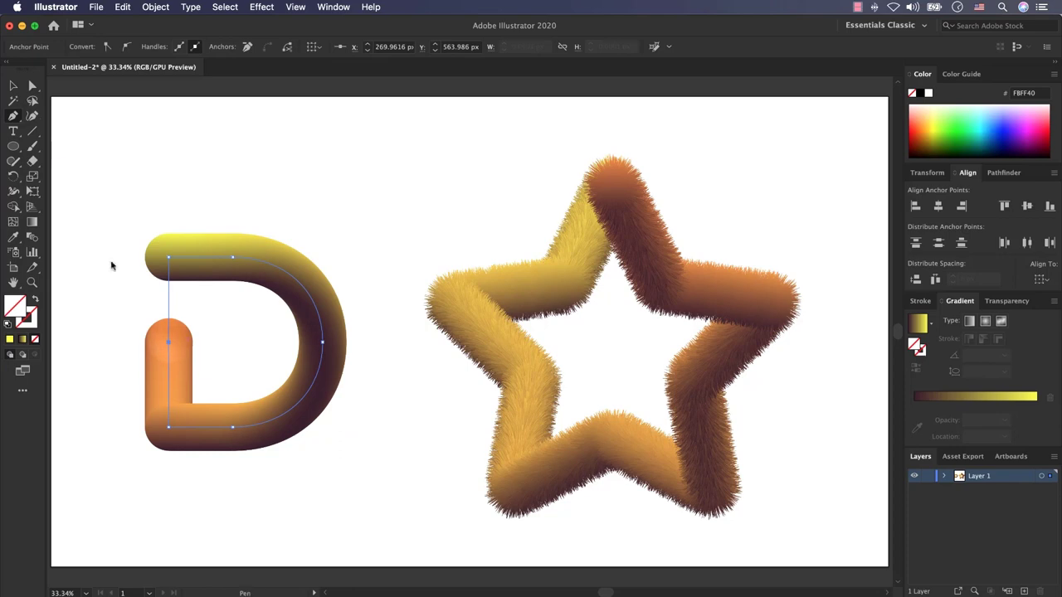
{"action": "left_click", "coordinate": [32, 85]}
{"action": "left_click", "coordinate": [169, 343]}
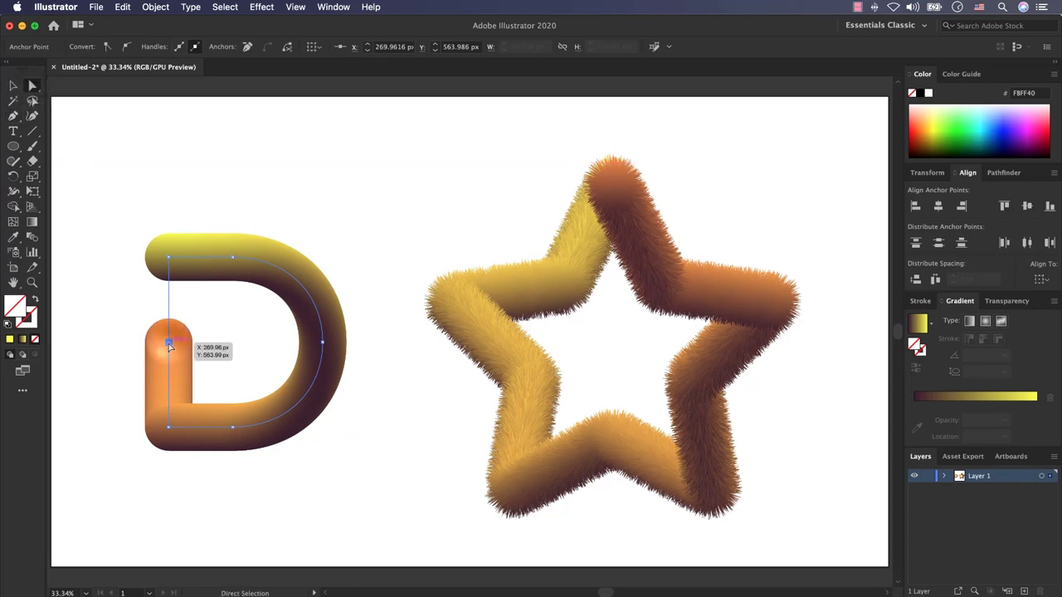
{"action": "left_click_drag", "start_coordinate": [169, 343], "coordinate": [170, 262]}
{"action": "left_click", "coordinate": [13, 85]}
{"action": "left_click_drag", "start_coordinate": [156, 193], "coordinate": [361, 465]}
Apply Roughen to the D blend with smooth points, detail 100/in and size 27%
{"action": "left_click", "coordinate": [261, 6]}
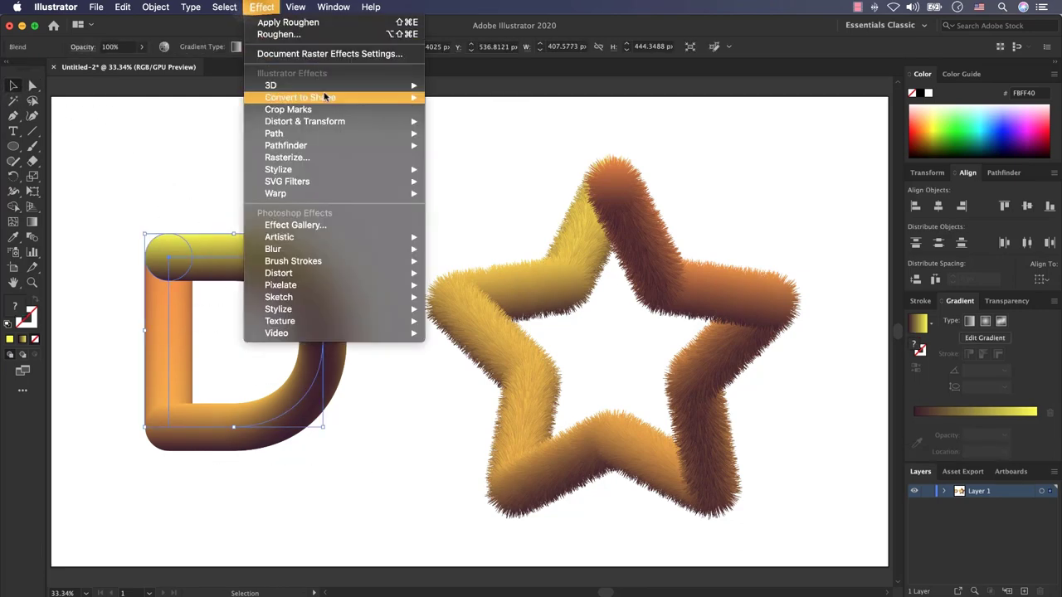
{"action": "mouse_move", "coordinate": [320, 122]}
{"action": "left_click", "coordinate": [462, 150]}
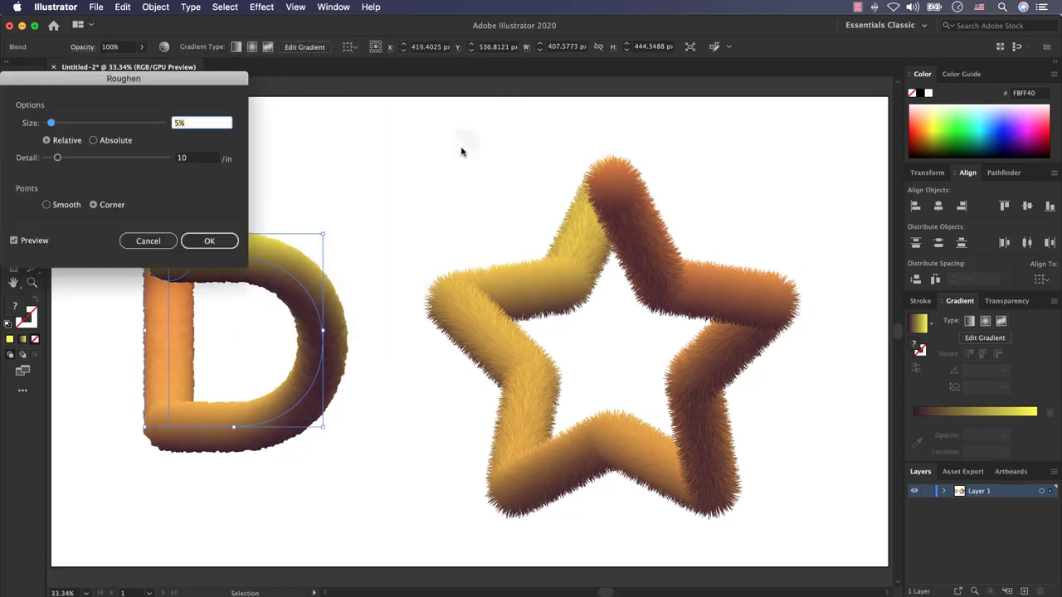
{"action": "left_click_drag", "start_coordinate": [111, 78], "coordinate": [451, 94]}
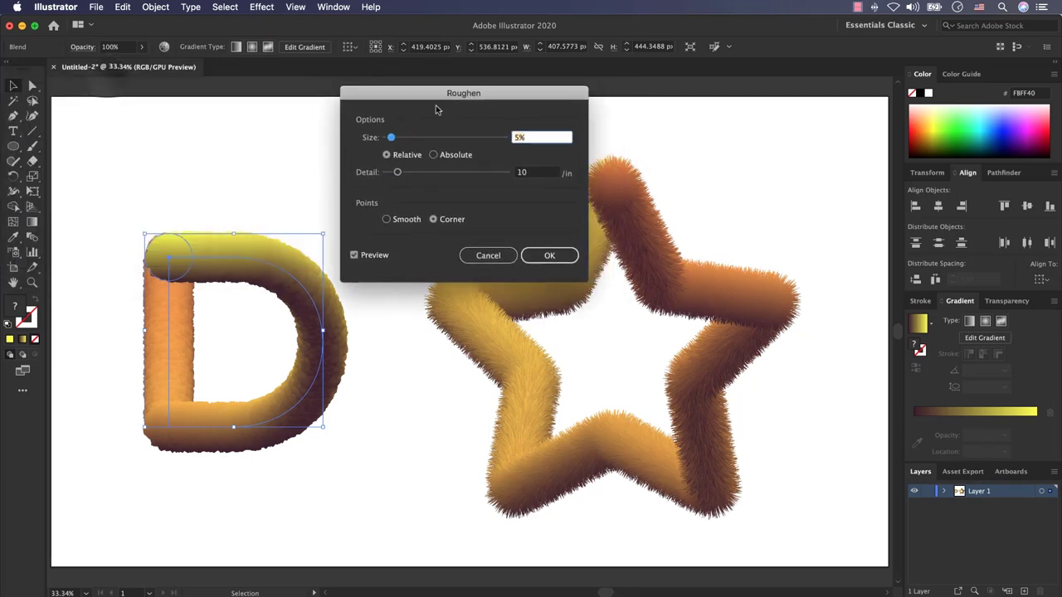
{"action": "left_click", "coordinate": [386, 219]}
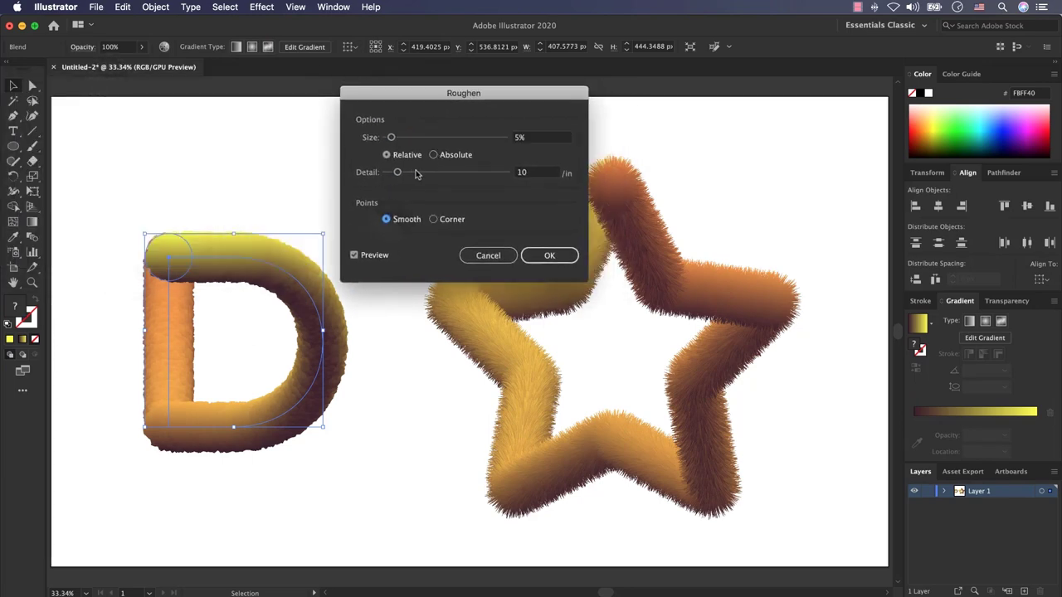
{"action": "left_click_drag", "start_coordinate": [398, 172], "coordinate": [507, 172]}
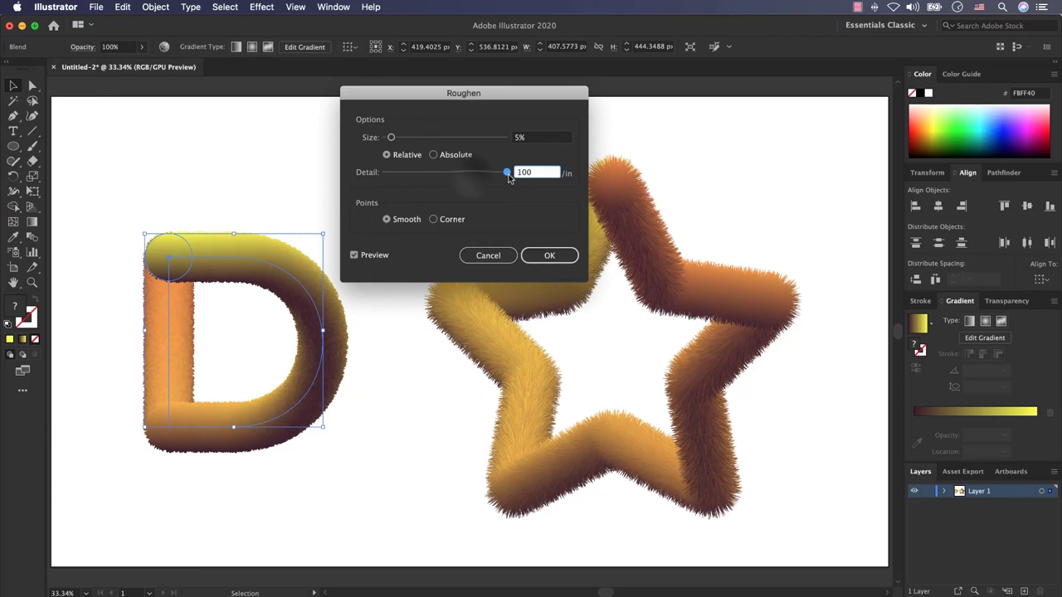
{"action": "left_click_drag", "start_coordinate": [412, 140], "coordinate": [417, 138]}
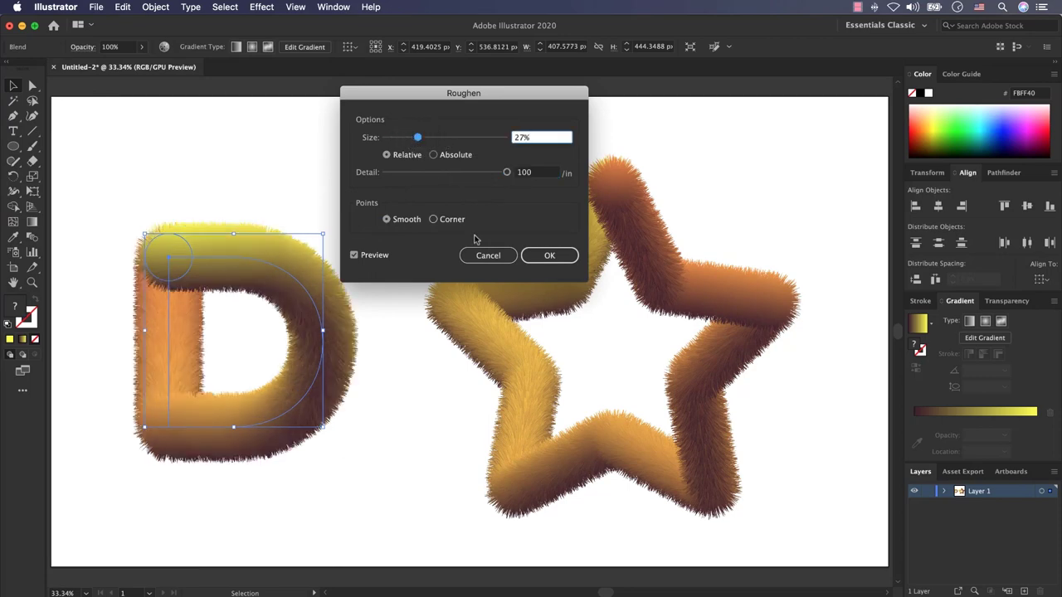
{"action": "left_click", "coordinate": [540, 254]}
{"action": "left_click", "coordinate": [196, 145]}
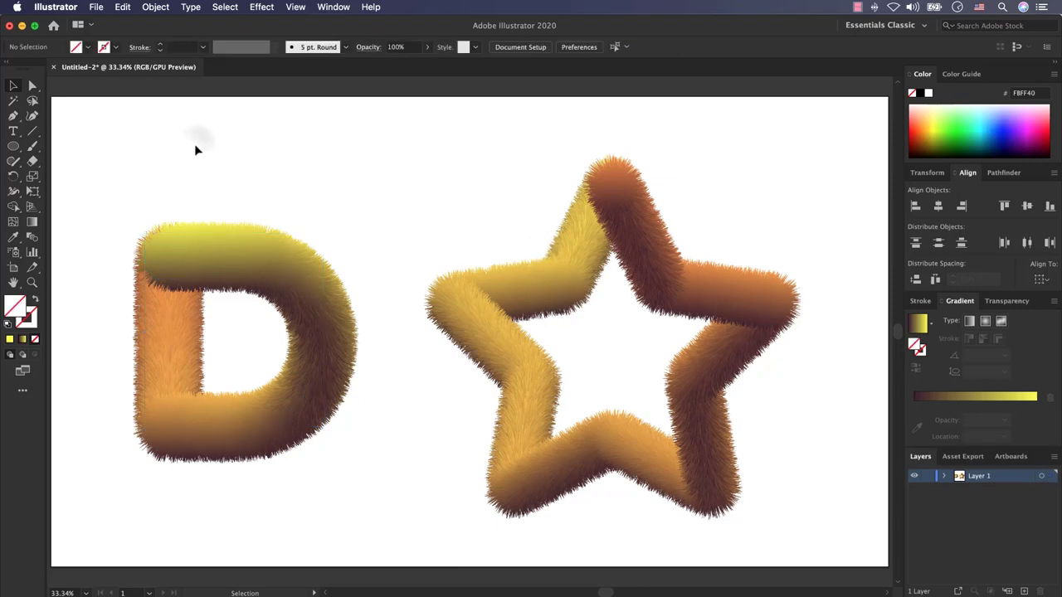